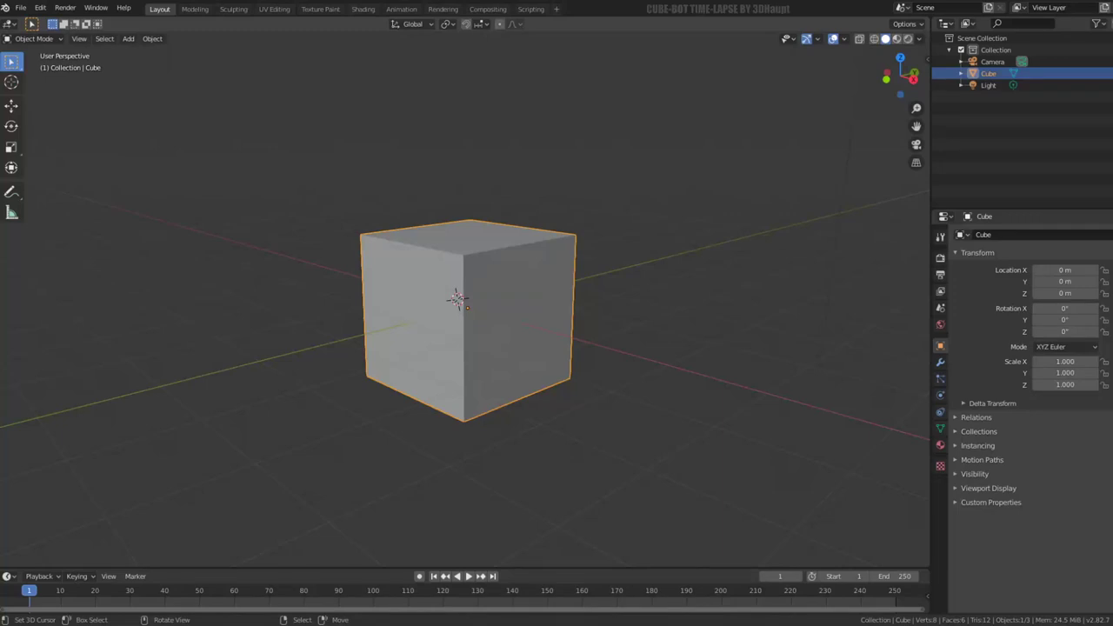
# Step: Add a cylinder and move it to the origin at the cube's centre
pyautogui.moveTo(617, 264)
pyautogui.mouseDown(button='middle')
pyautogui.moveTo(526, 294)
pyautogui.moveTo(439, 270)
pyautogui.moveTo(564, 259)
pyautogui.moveTo(555, 211)
pyautogui.moveTo(574, 222)
pyautogui.mouseUp(button='middle')
pyautogui.press('Tab')
pyautogui.press('Tab')
pyautogui.hotkey('shift', 'a')
pyautogui.moveTo(513, 218)
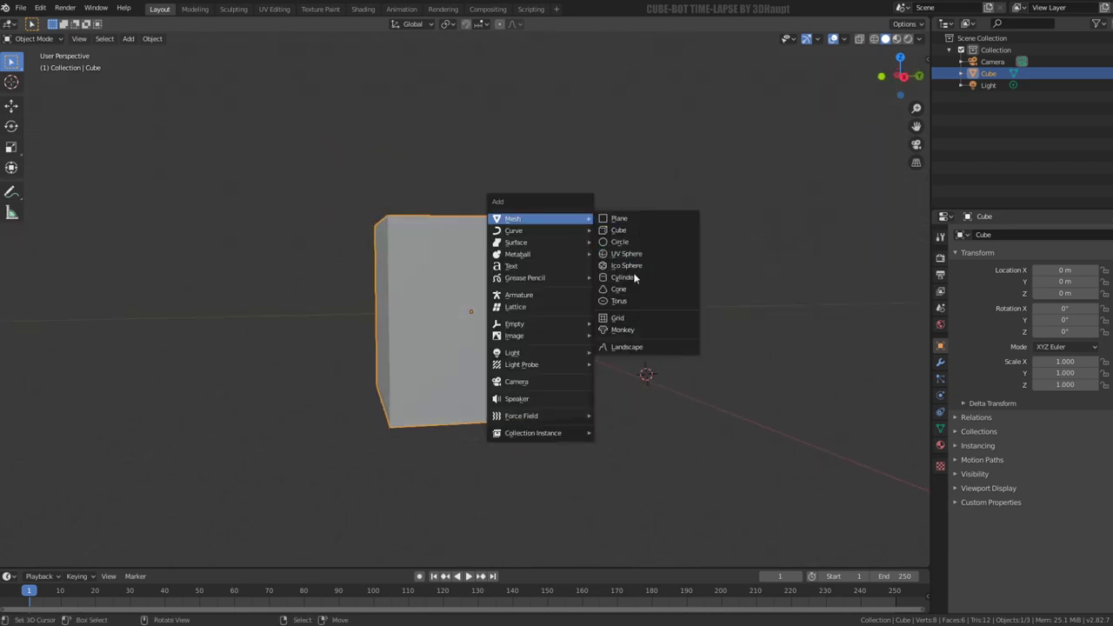
pyautogui.click(624, 276)
pyautogui.moveTo(625, 287)
pyautogui.mouseDown(button='middle')
pyautogui.moveTo(561, 303)
pyautogui.moveTo(601, 284)
pyautogui.mouseUp(button='middle')
pyautogui.hotkey('alt', 'g')
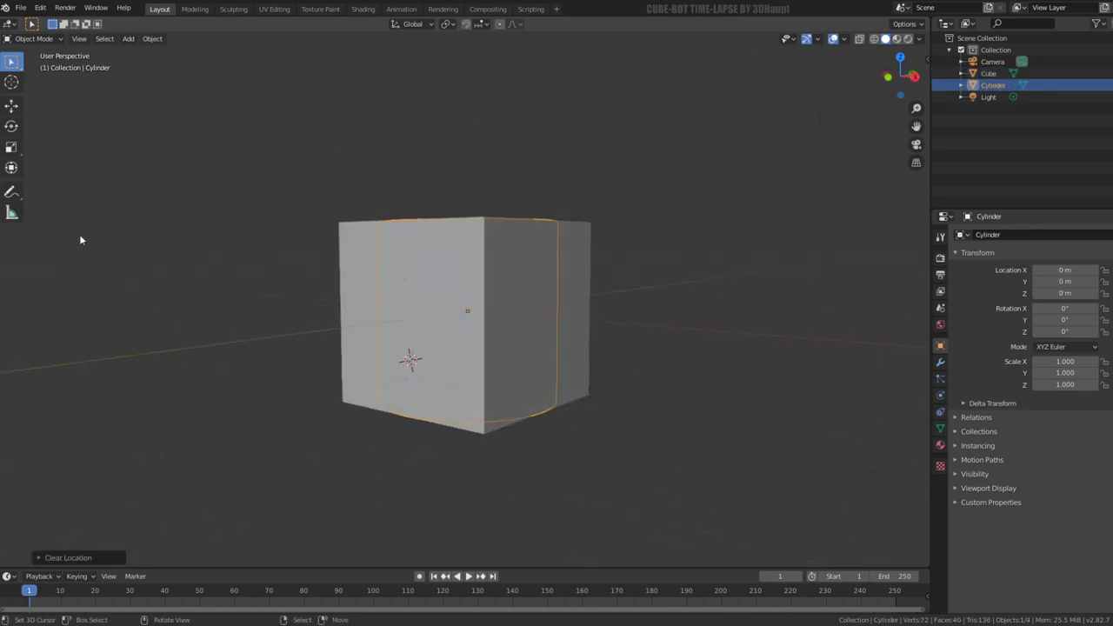
# Step: Rotate the cylinder 90° about Y and stretch it along X
pyautogui.click(12, 168)
pyautogui.moveTo(493, 285); pyautogui.dragTo(512, 352)
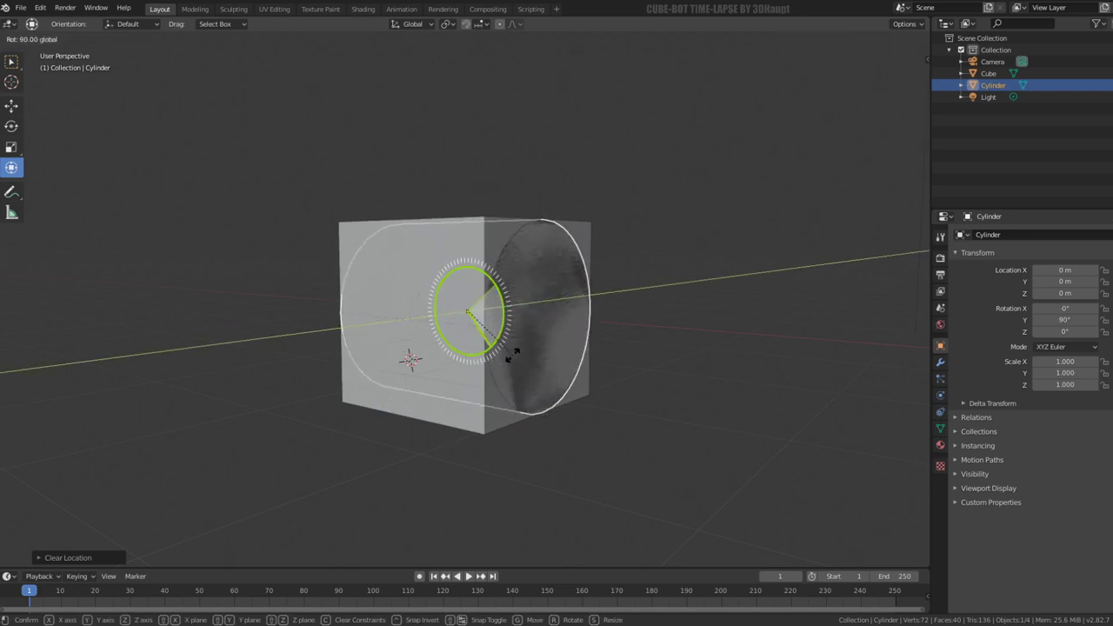
pyautogui.moveTo(613, 356); pyautogui.dragTo(614, 343, button='middle')
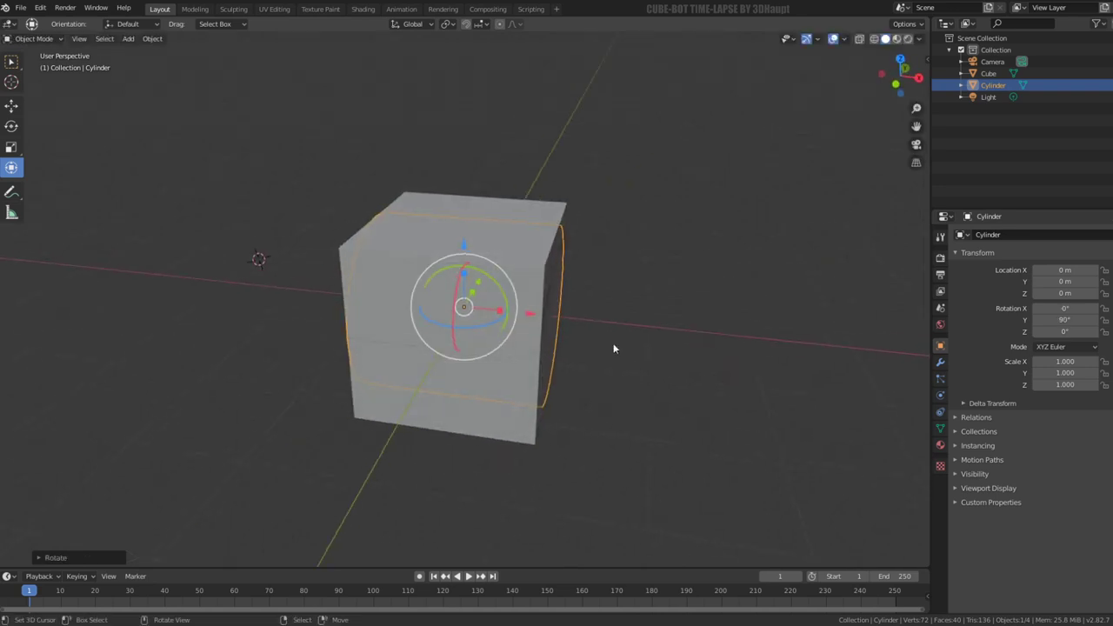
pyautogui.press('s')
pyautogui.press('x')
pyautogui.click(711, 327)
pyautogui.moveTo(711, 327)
pyautogui.mouseDown(button='middle')
pyautogui.moveTo(618, 300)
pyautogui.moveTo(719, 321)
pyautogui.mouseUp(button='middle')
# Step: Slim the cylinder to 0.514 and lengthen it along Z to about 1.3
pyautogui.press('s')
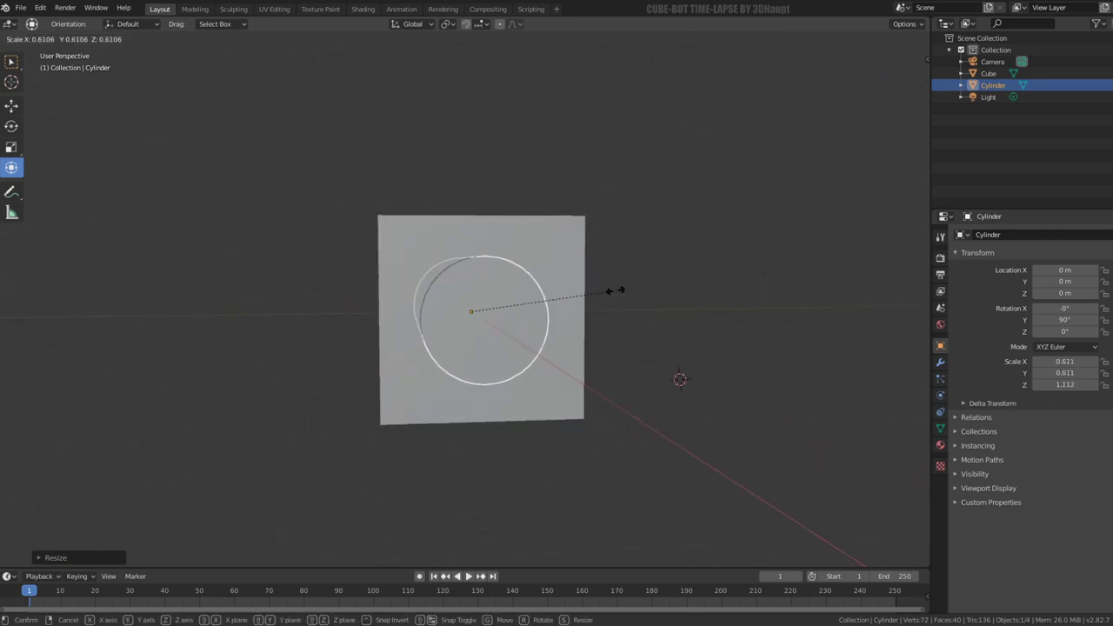
pyautogui.click(537, 297)
pyautogui.moveTo(536, 297); pyautogui.dragTo(533, 328, button='middle')
pyautogui.press('s')
pyautogui.press('z')
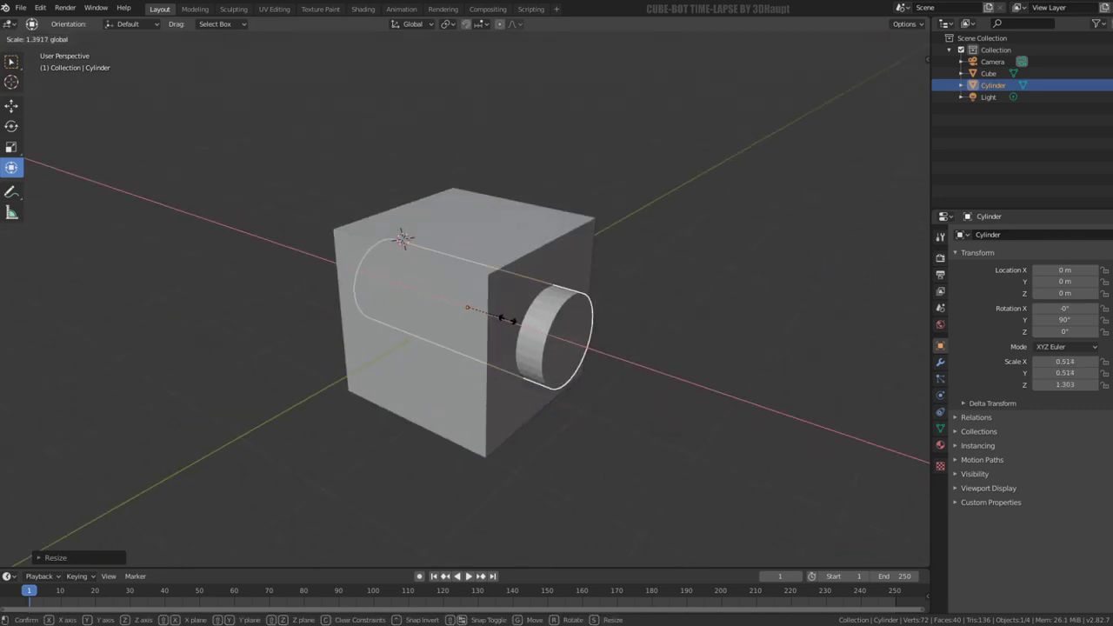
pyautogui.click(863, 286)
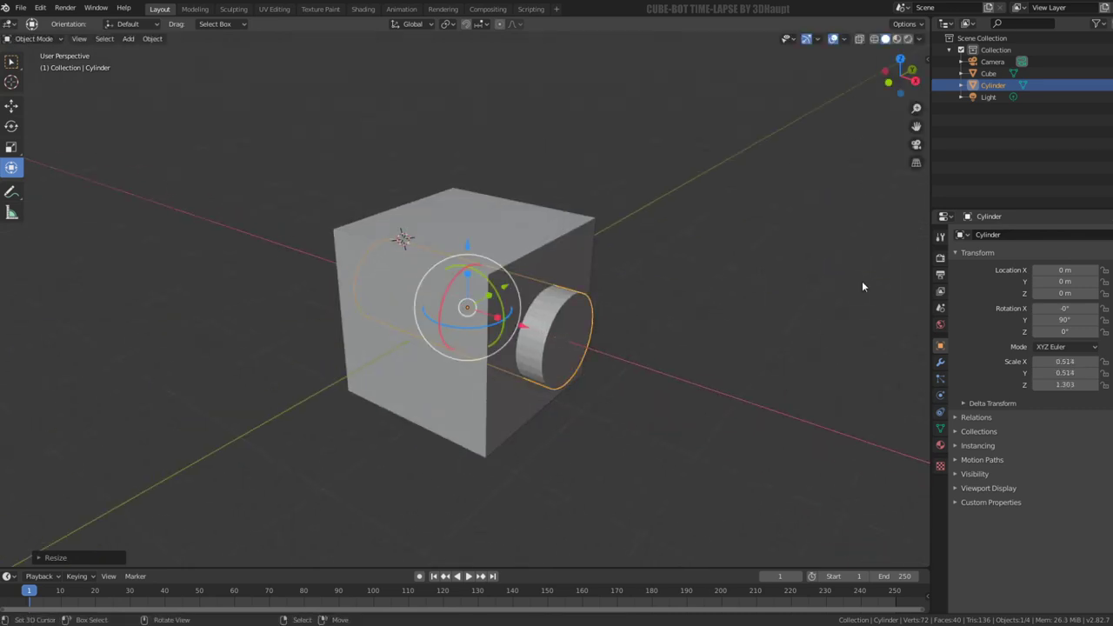
pyautogui.click(941, 364)
# Step: Add a Subdivision Surface modifier and stretch the cylinder mesh further along X
pyautogui.click(983, 235)
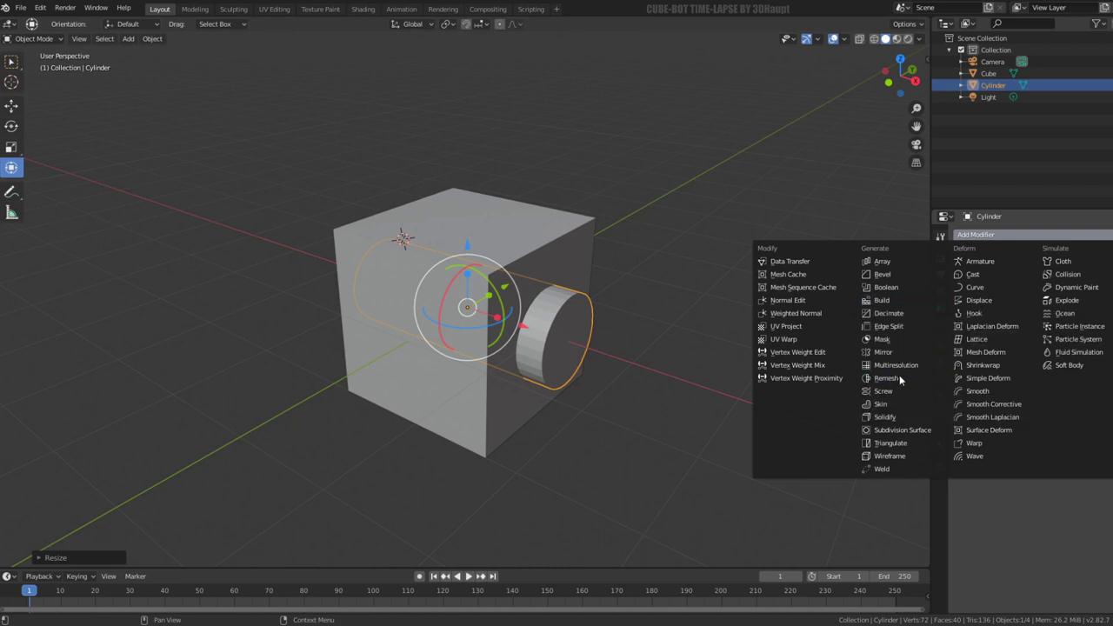
pyautogui.click(894, 428)
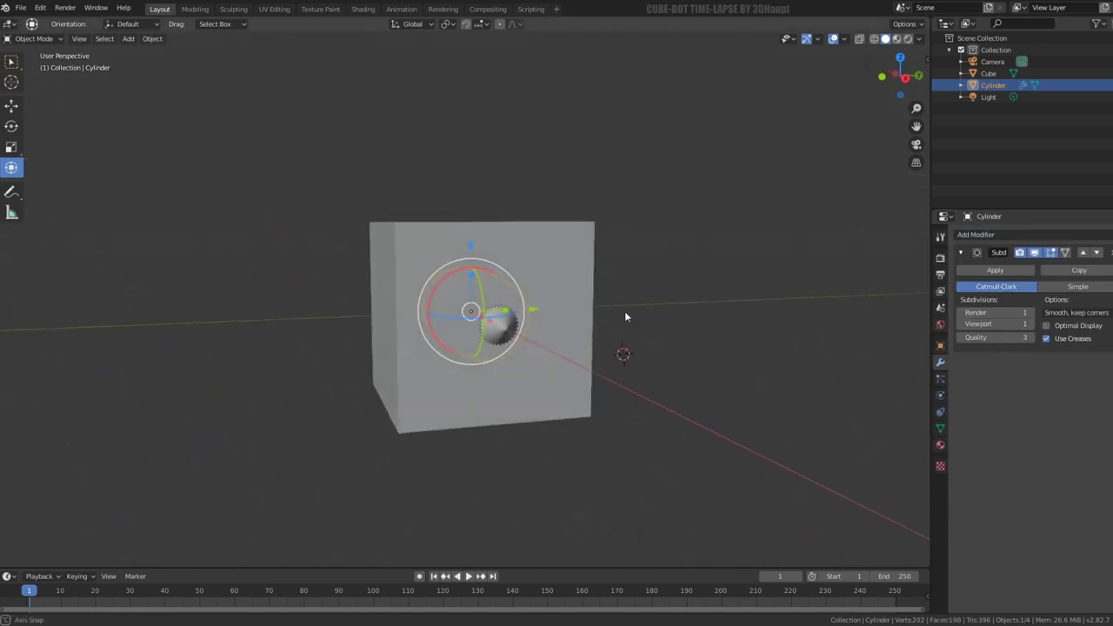
pyautogui.moveTo(624, 310); pyautogui.dragTo(698, 330, button='middle')
pyautogui.press('Tab')
pyautogui.press('s')
pyautogui.press('x')
pyautogui.click(695, 339)
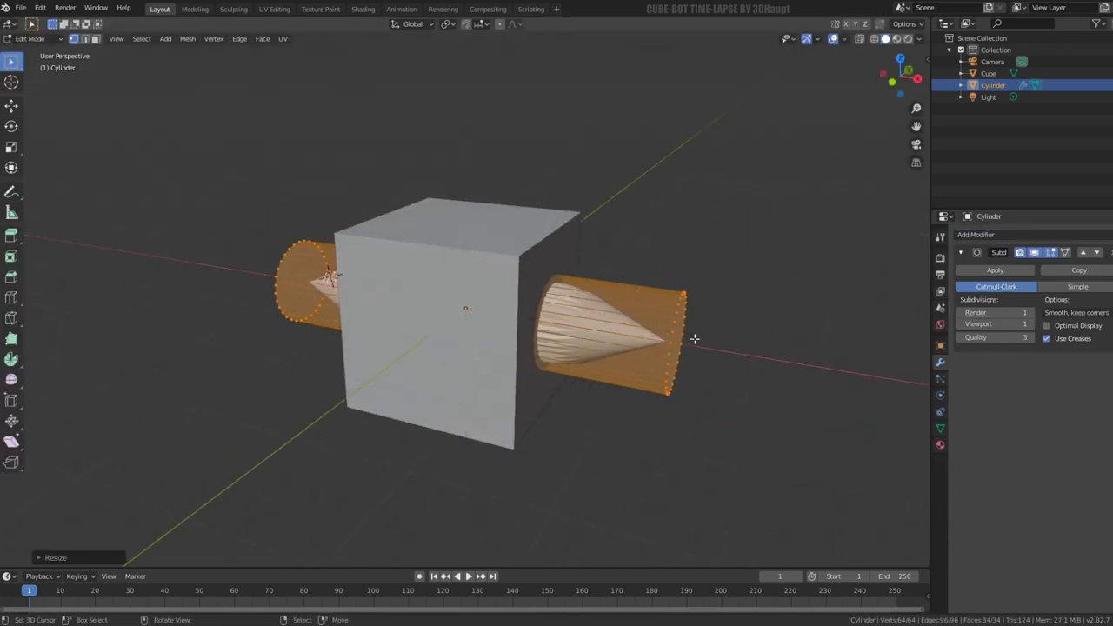
# Step: Select the cylinder's end rim loops and give them a Mean Crease of 1
pyautogui.click(97, 39)
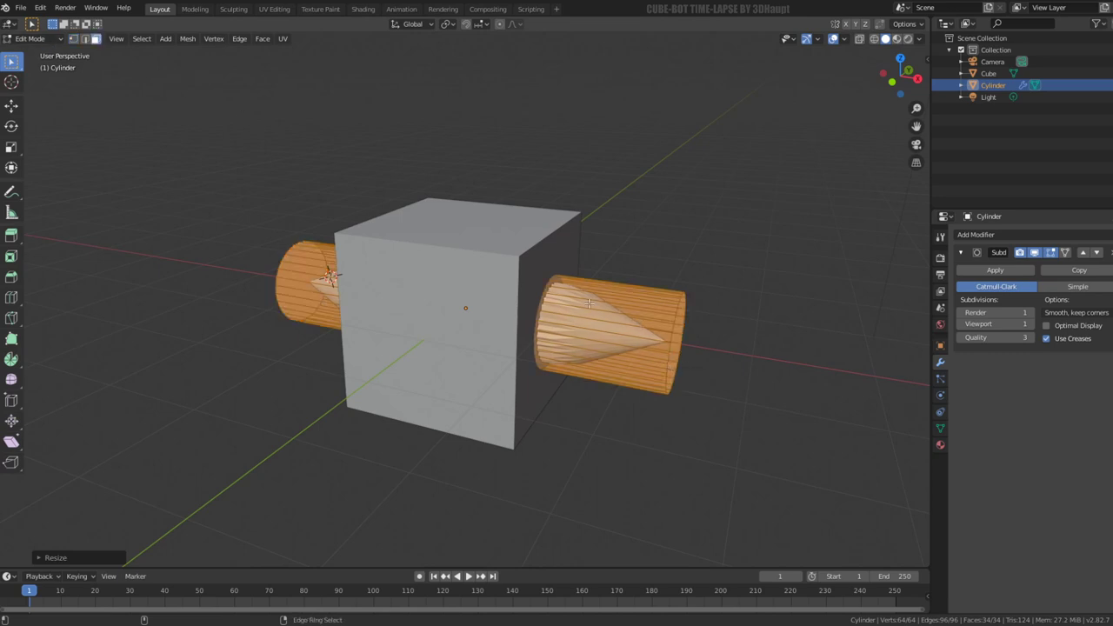
pyautogui.press('q')
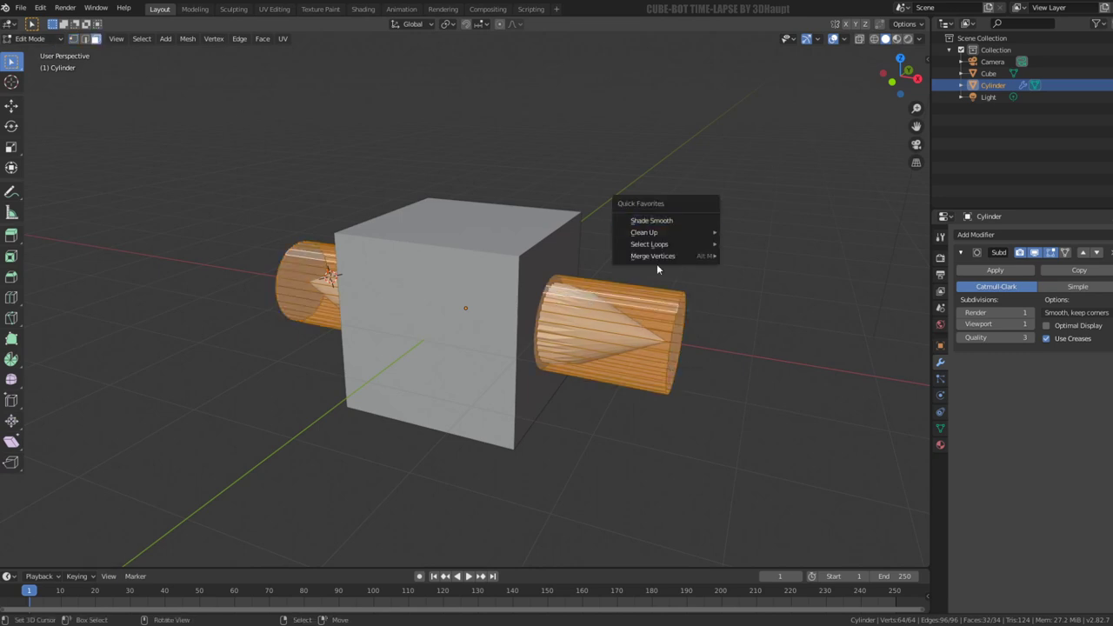
pyautogui.click(770, 287)
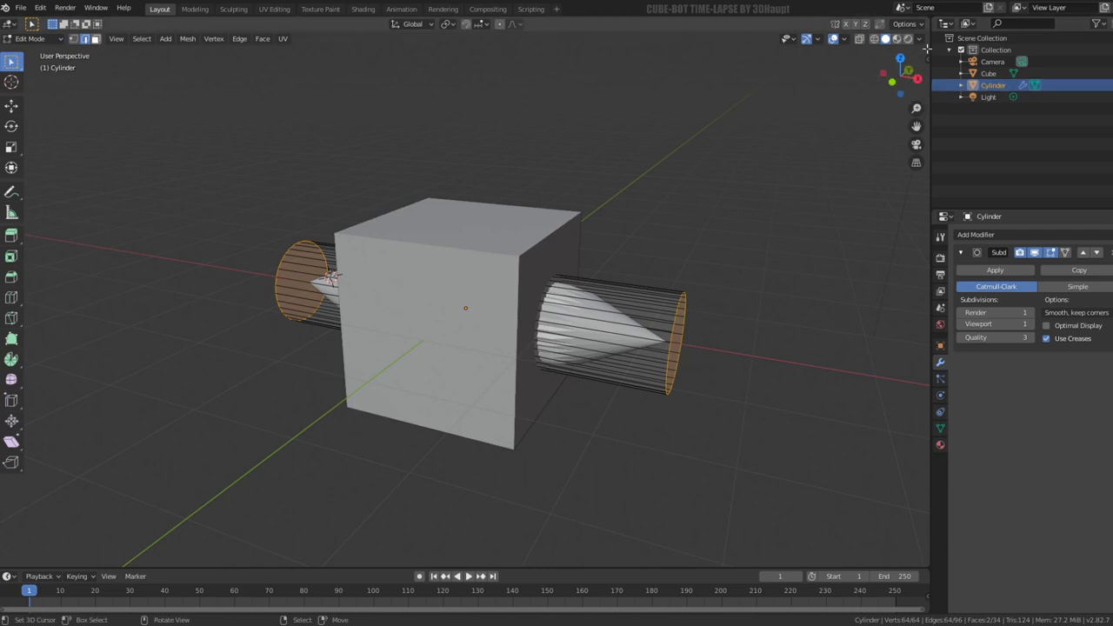
pyautogui.click(928, 49)
pyautogui.doubleClick(857, 184)
pyautogui.write('1')
pyautogui.press('Return')
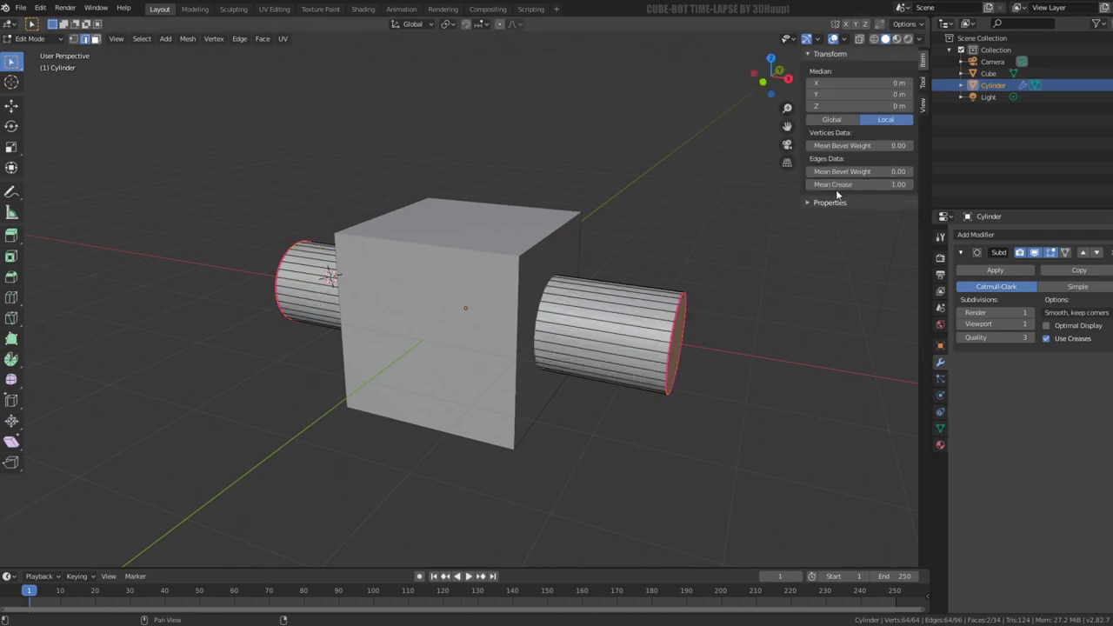
pyautogui.press('Tab')
# Step: Select the whole cylinder and shade it smooth
pyautogui.moveTo(769, 259); pyautogui.dragTo(623, 255, button='middle')
pyautogui.press('Tab')
pyautogui.press('a')
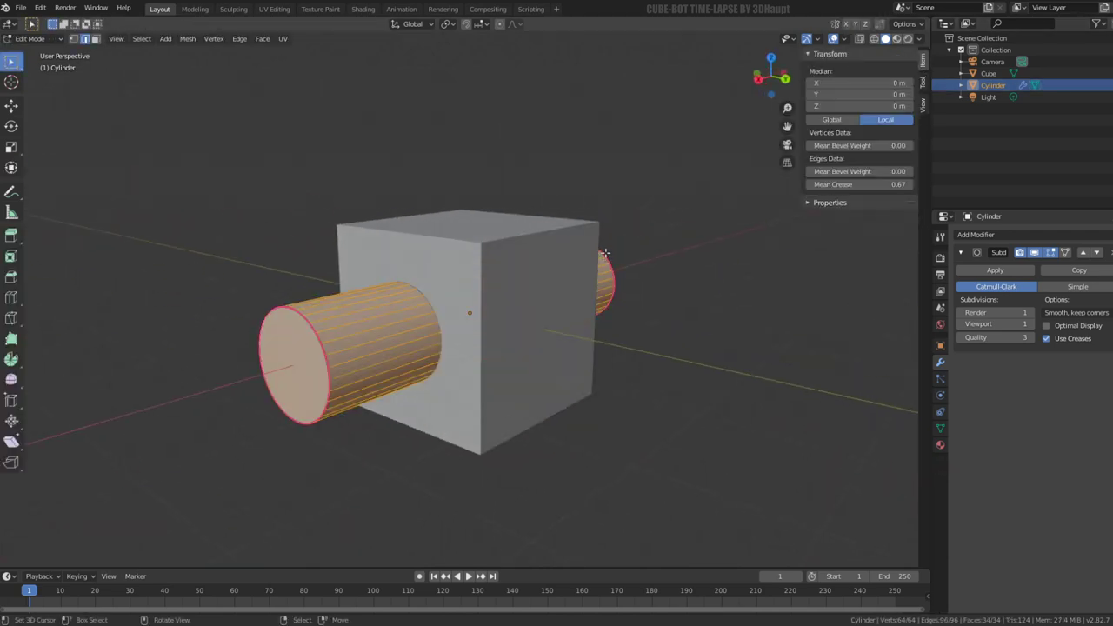
pyautogui.press('q')
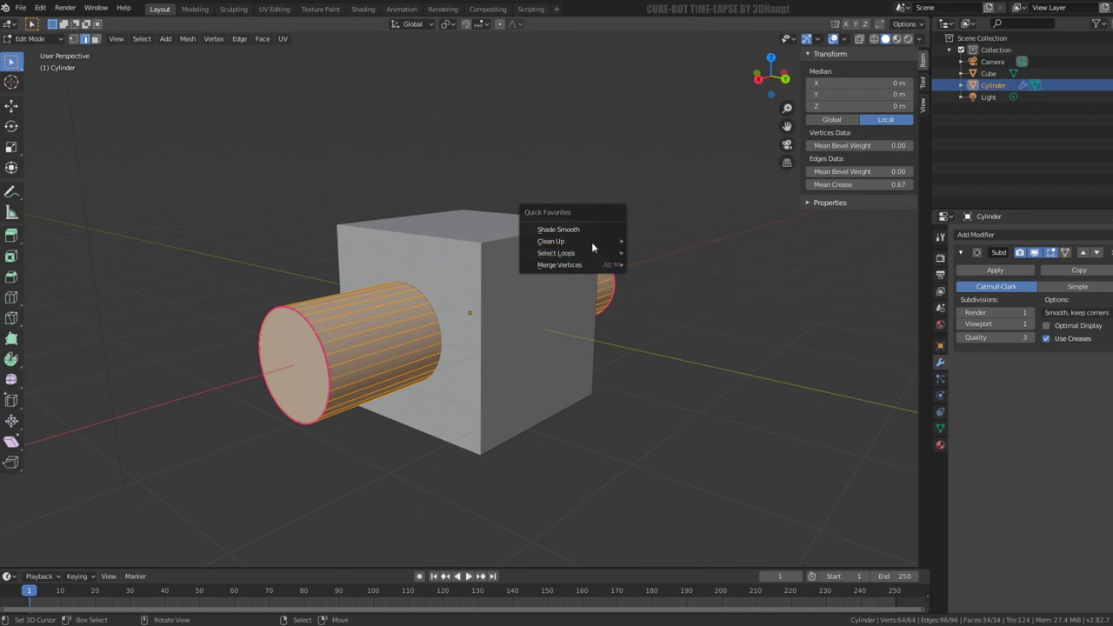
pyautogui.click(575, 230)
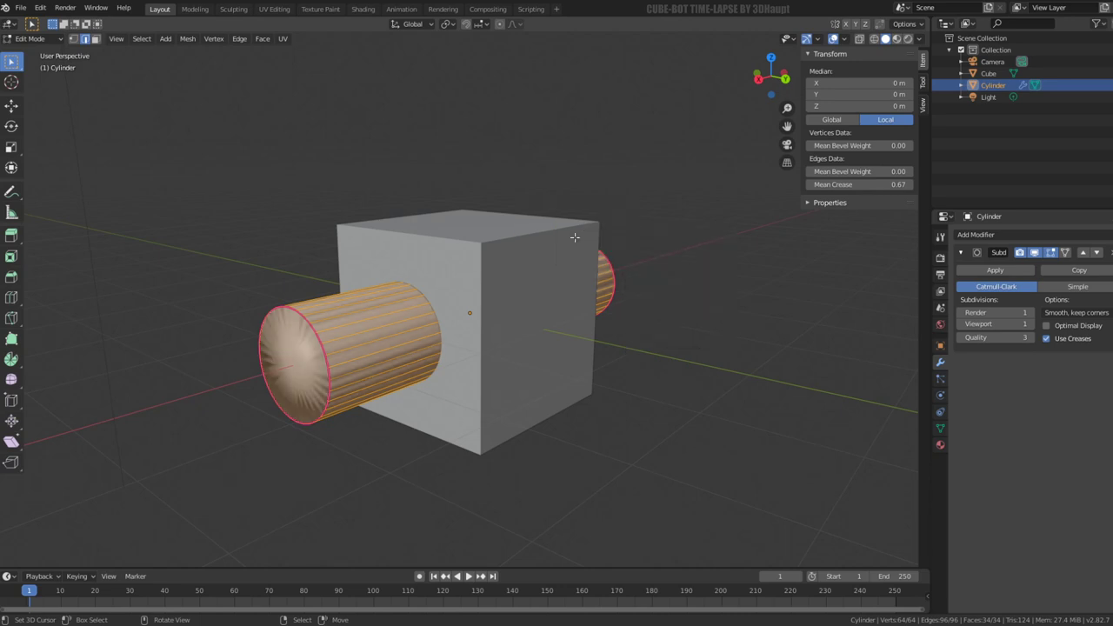
pyautogui.press('q')
pyautogui.press('Escape')
pyautogui.click(422, 283)
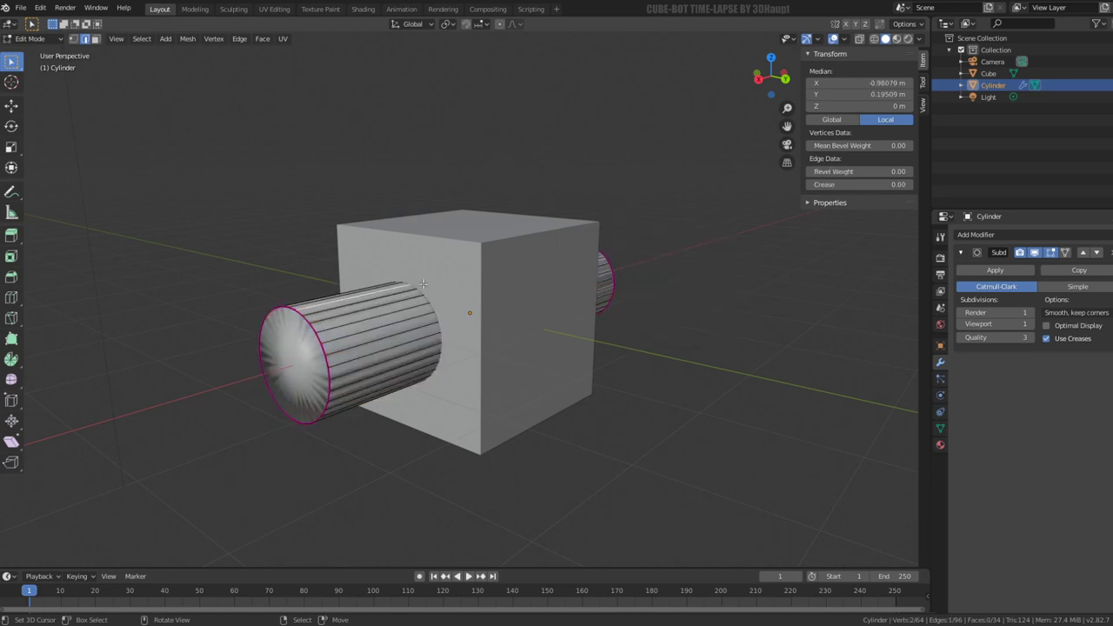
pyautogui.press('a')
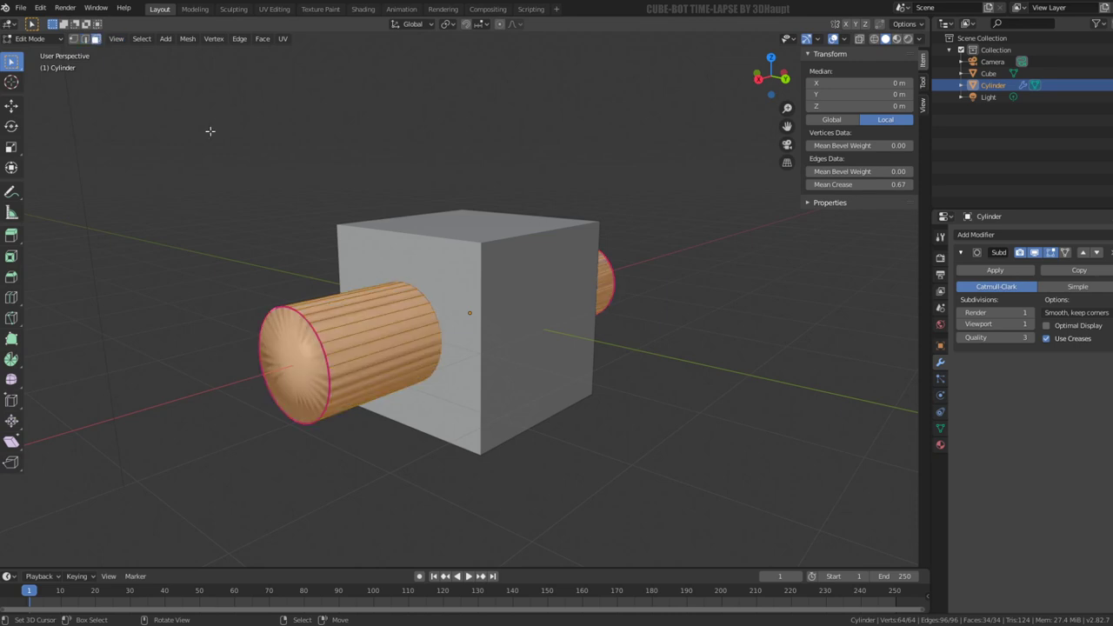
pyautogui.moveTo(470, 313)
pyautogui.mouseDown(button='middle')
pyautogui.moveTo(435, 318)
pyautogui.moveTo(516, 302)
pyautogui.mouseUp(button='middle')
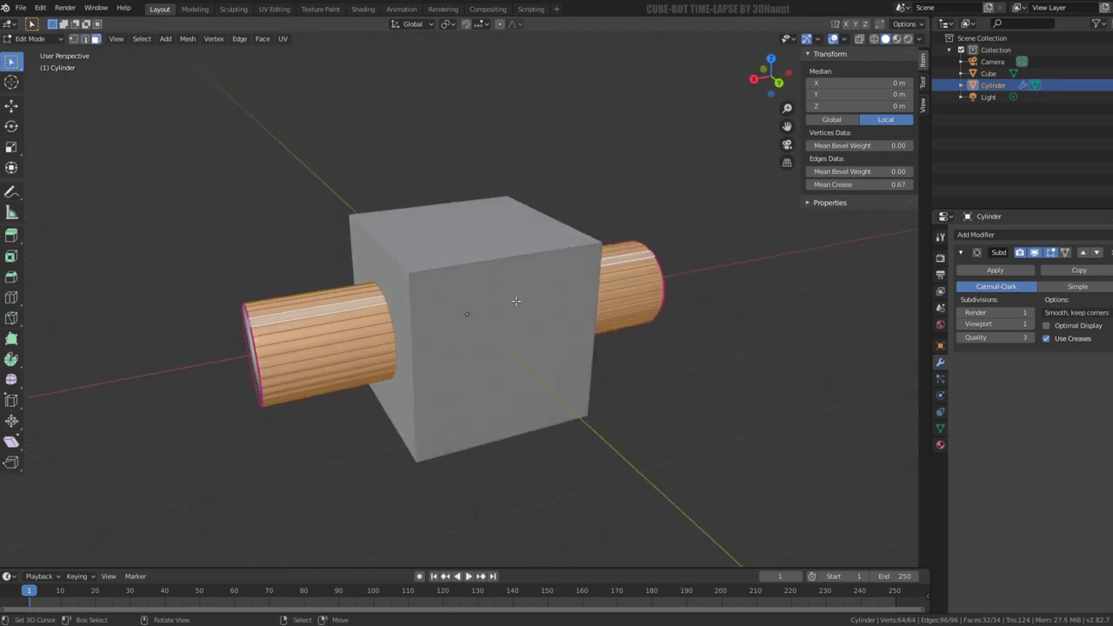
# Step: Subdivide the selected edge loop on the cylinder
pyautogui.keyDown('alt'); pyautogui.click(372, 278); pyautogui.keyUp('alt')
pyautogui.press('q')
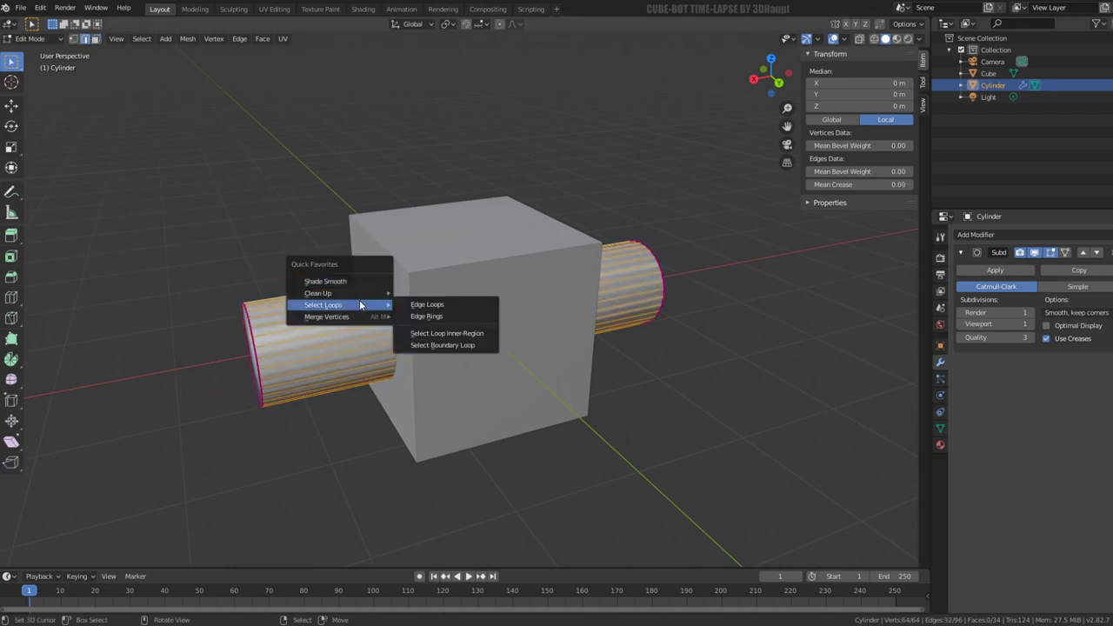
pyautogui.moveTo(327, 316)
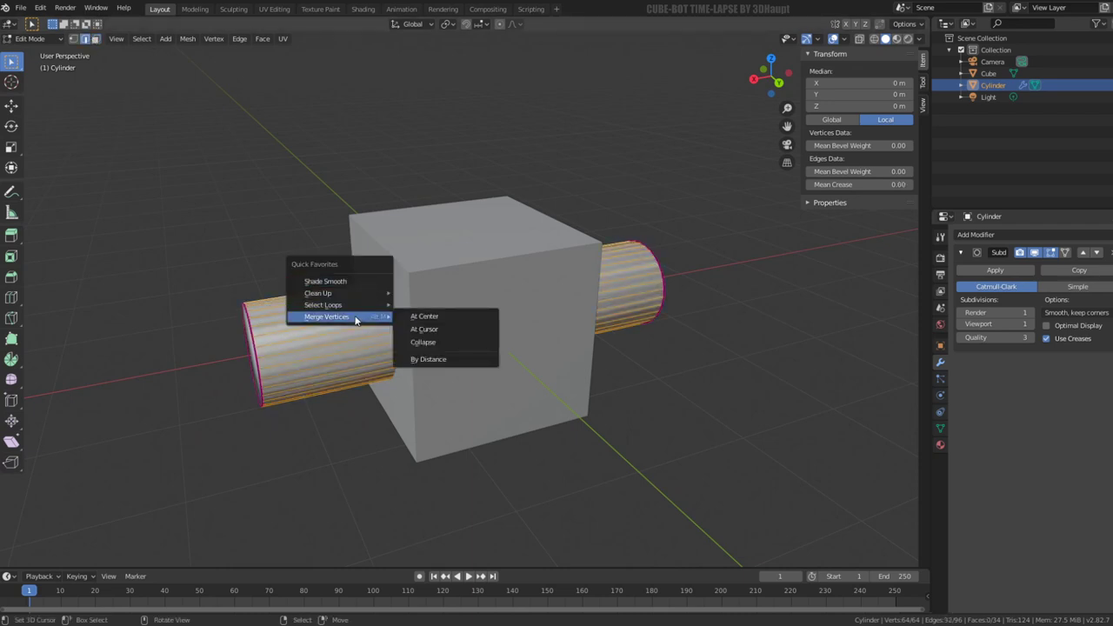
pyautogui.click(240, 40)
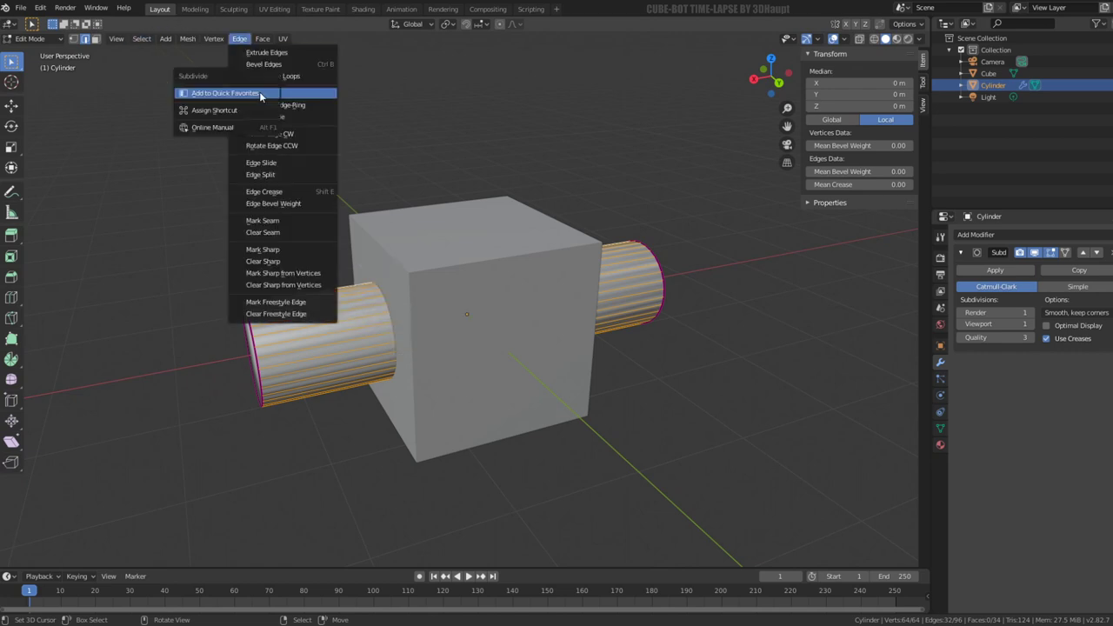
pyautogui.press('q')
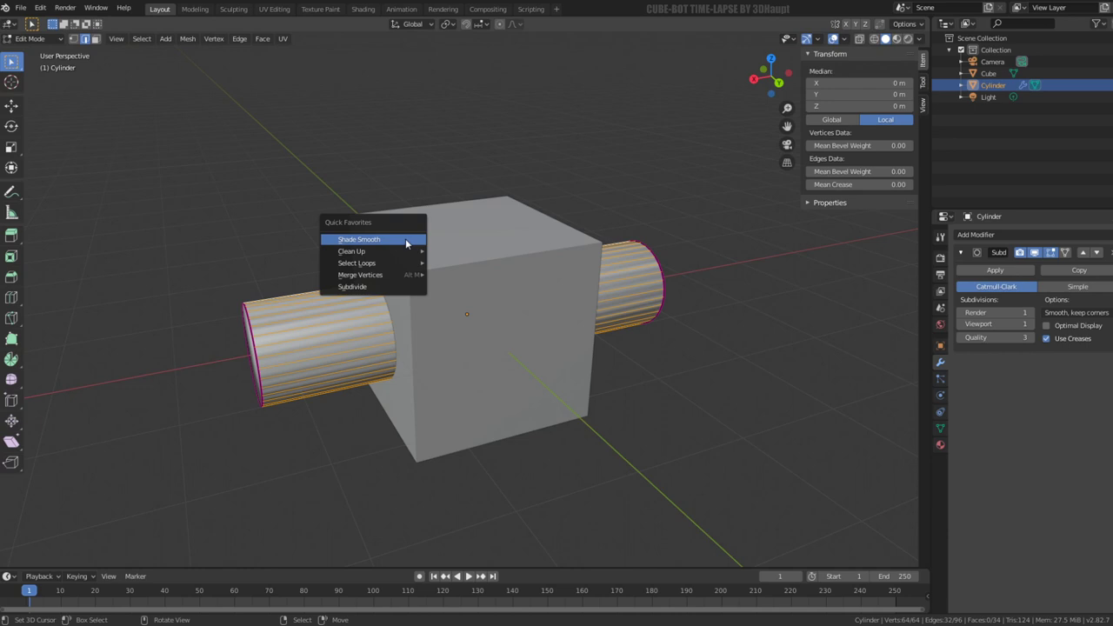
pyautogui.click(382, 287)
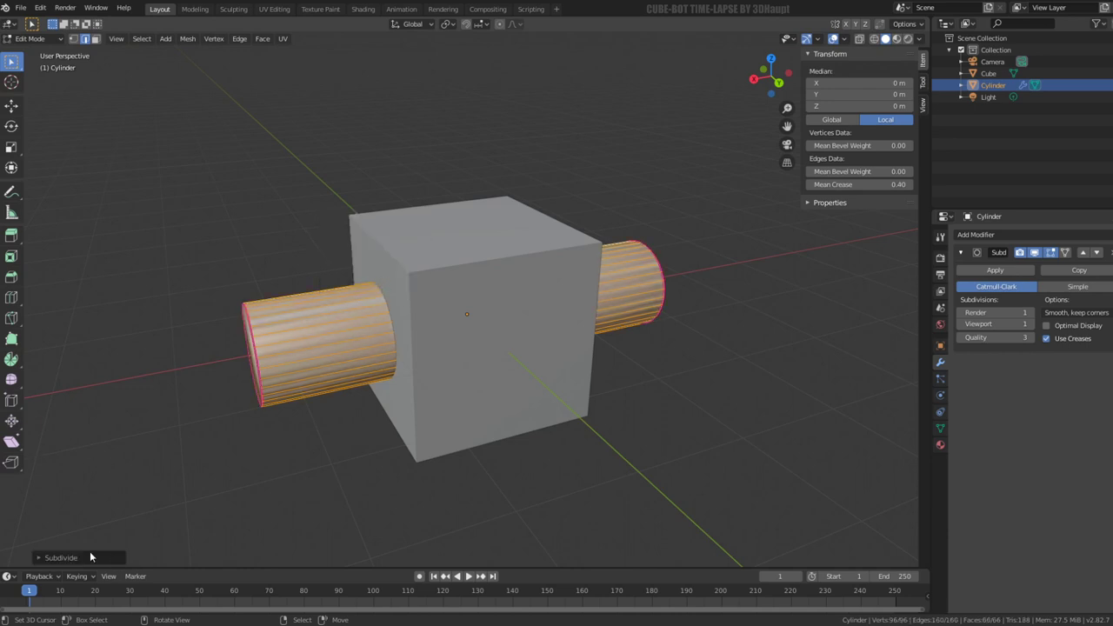
pyautogui.click(38, 558)
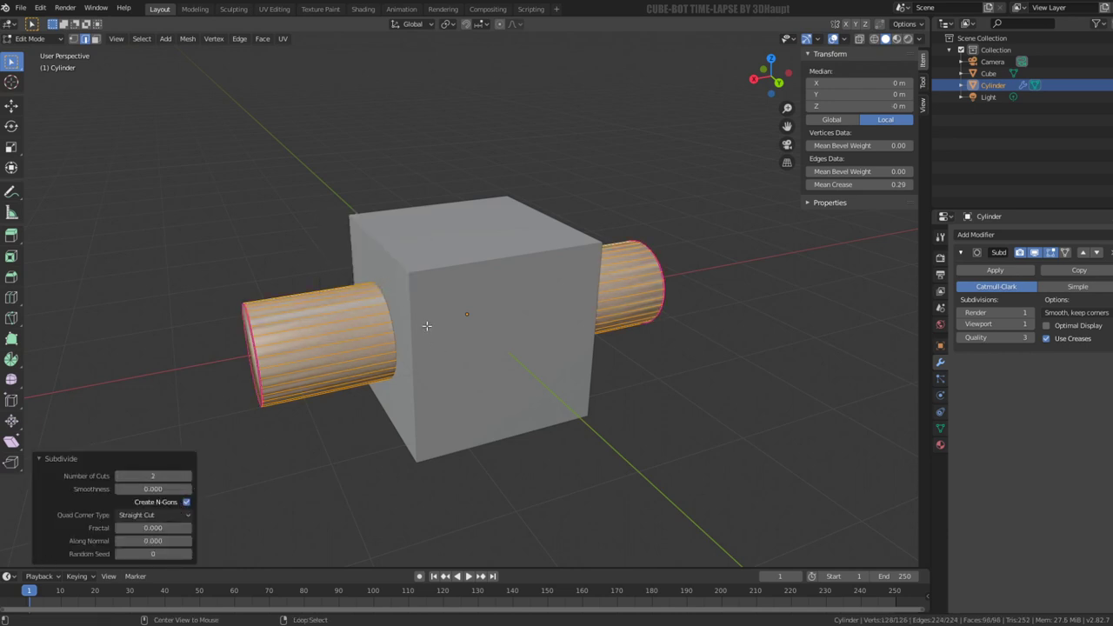
# Step: Scale an edge ring on the left cylinder end along X
pyautogui.keyDown('alt'); pyautogui.click(376, 295); pyautogui.keyUp('alt')
pyautogui.scroll(3, 461, 283)
pyautogui.scroll(2, 461, 283)
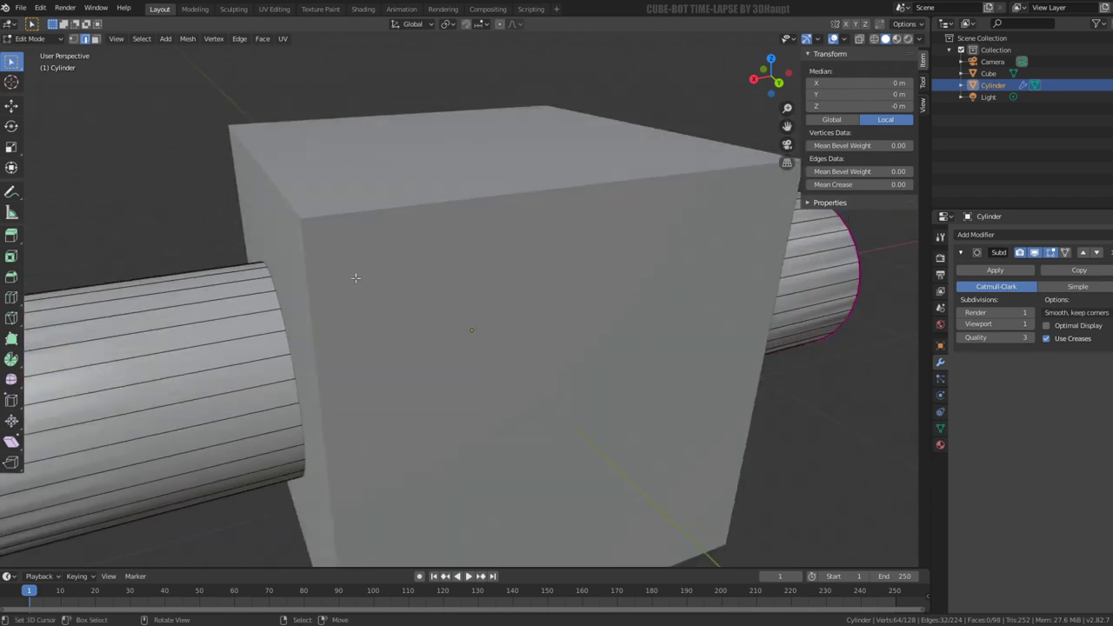
pyautogui.keyDown('ctrl'); pyautogui.keyDown('alt'); pyautogui.click(186, 323); pyautogui.keyUp('alt'); pyautogui.keyUp('ctrl')
pyautogui.press('s')
pyautogui.press('x')
pyautogui.click(394, 257)
pyautogui.press('Tab')
pyautogui.scroll(-3, 383, 259)
pyautogui.moveTo(372, 259)
pyautogui.mouseDown(button='middle')
pyautogui.moveTo(542, 235)
pyautogui.moveTo(637, 269)
pyautogui.moveTo(575, 337)
pyautogui.mouseUp(button='middle')
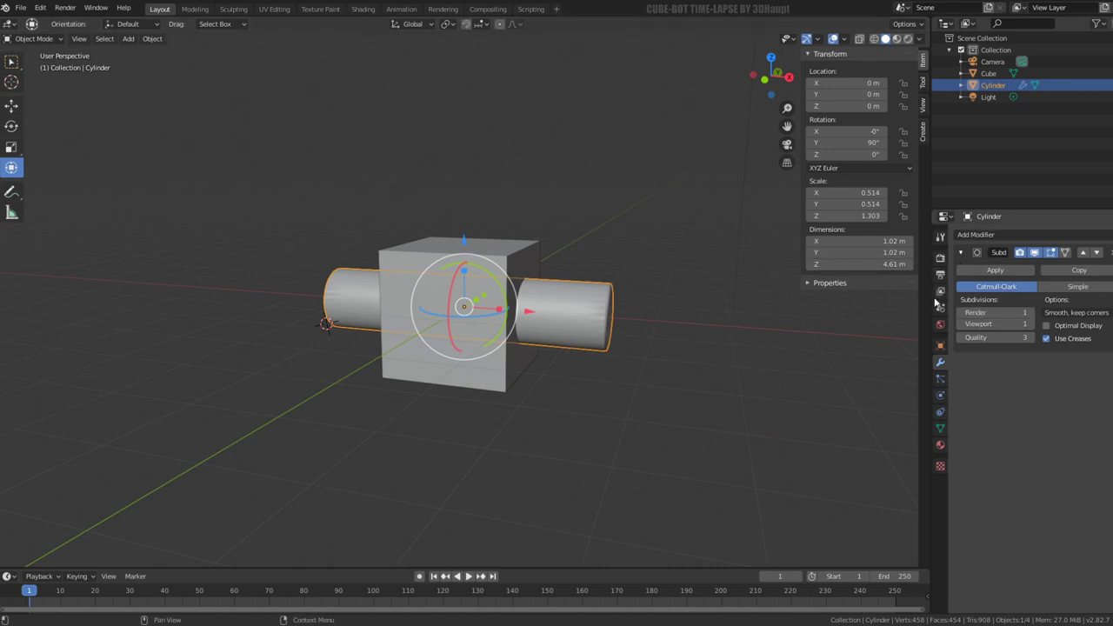
# Step: Apply the Subdivision modifier and Limited Dissolve the whole mesh at a 0.1° max angle
pyautogui.click(981, 270)
pyautogui.press('Tab')
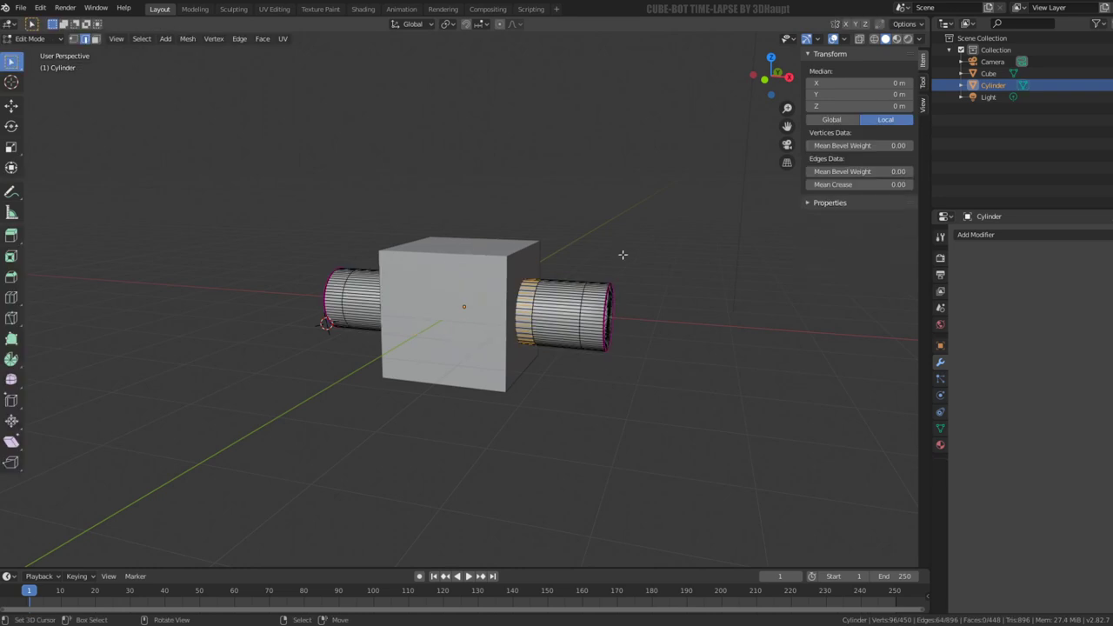
pyautogui.press('a')
pyautogui.press('q')
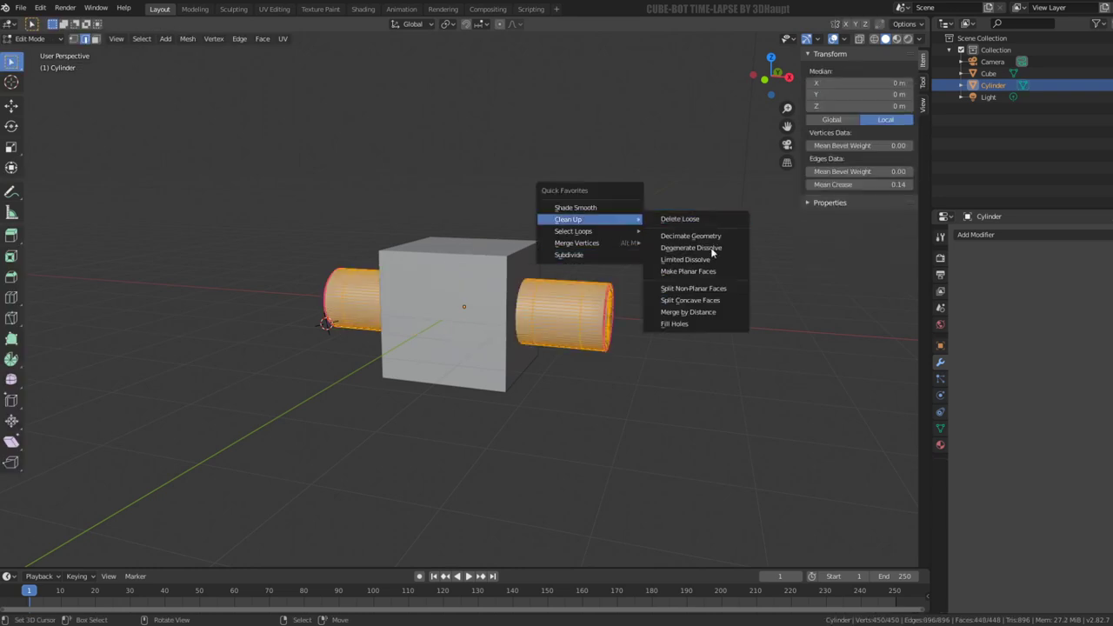
pyautogui.click(687, 259)
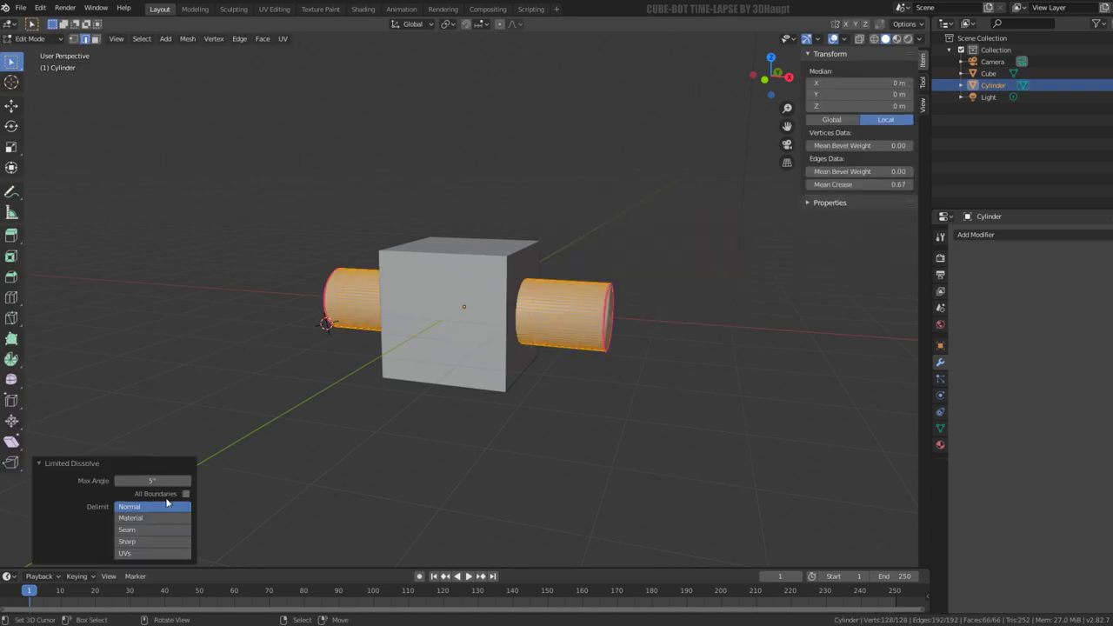
pyautogui.moveTo(153, 481); pyautogui.dragTo(130, 480)
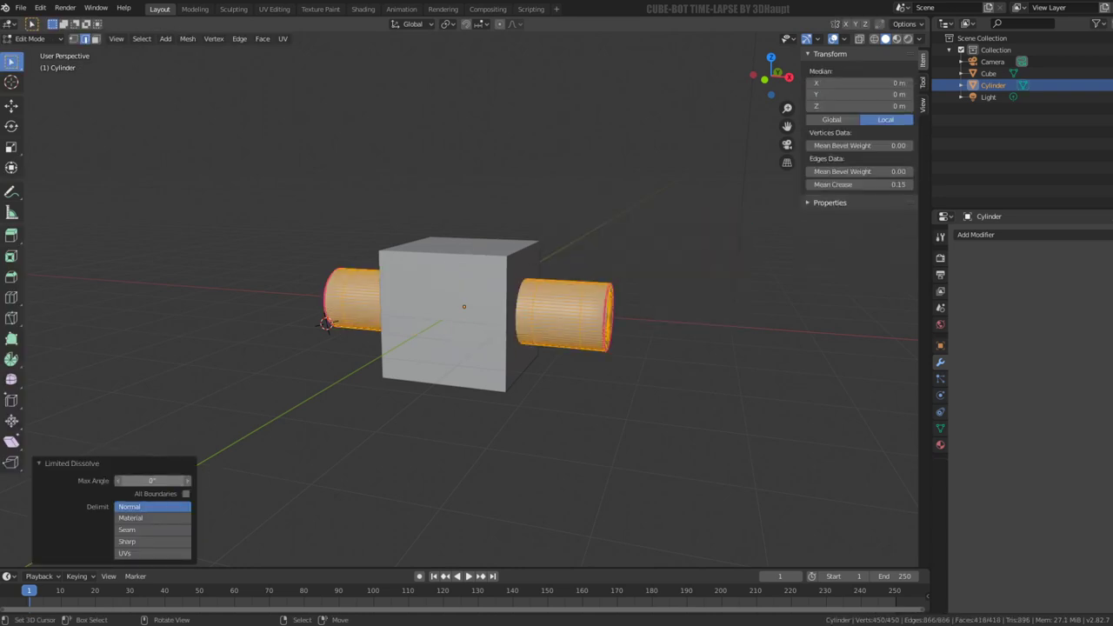
pyautogui.click(187, 481)
pyautogui.moveTo(522, 287)
pyautogui.mouseDown(button='middle')
pyautogui.moveTo(591, 309)
pyautogui.moveTo(441, 290)
pyautogui.moveTo(451, 262)
pyautogui.moveTo(507, 261)
pyautogui.moveTo(620, 302)
pyautogui.moveTo(601, 315)
pyautogui.mouseUp(button='middle')
pyautogui.scroll(3, 603, 308)
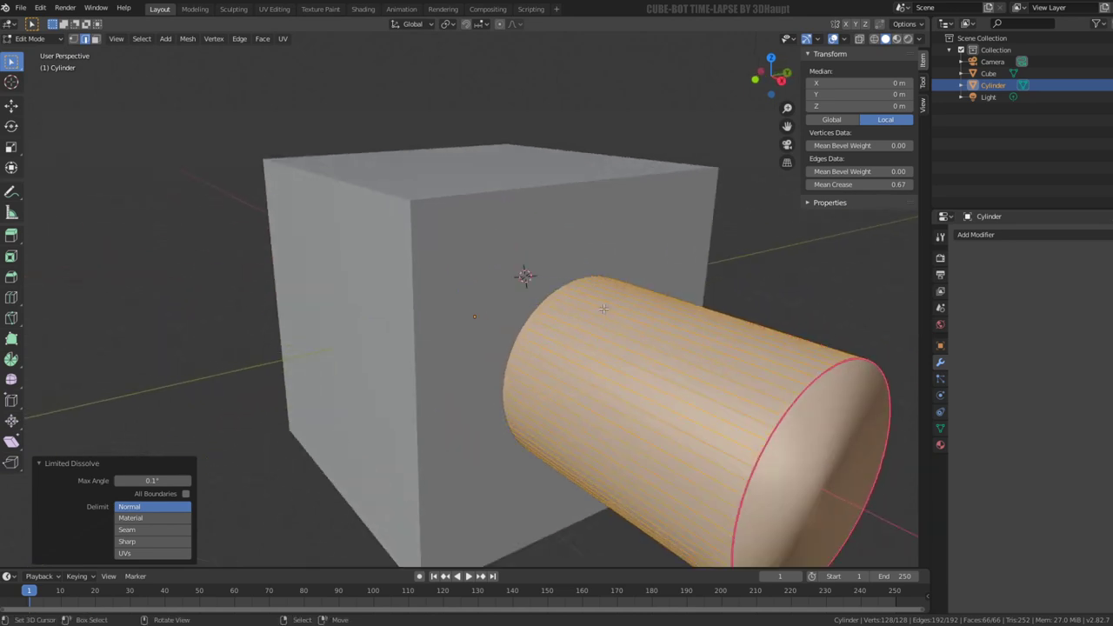
pyautogui.press('Tab')
pyautogui.scroll(-3, 604, 308)
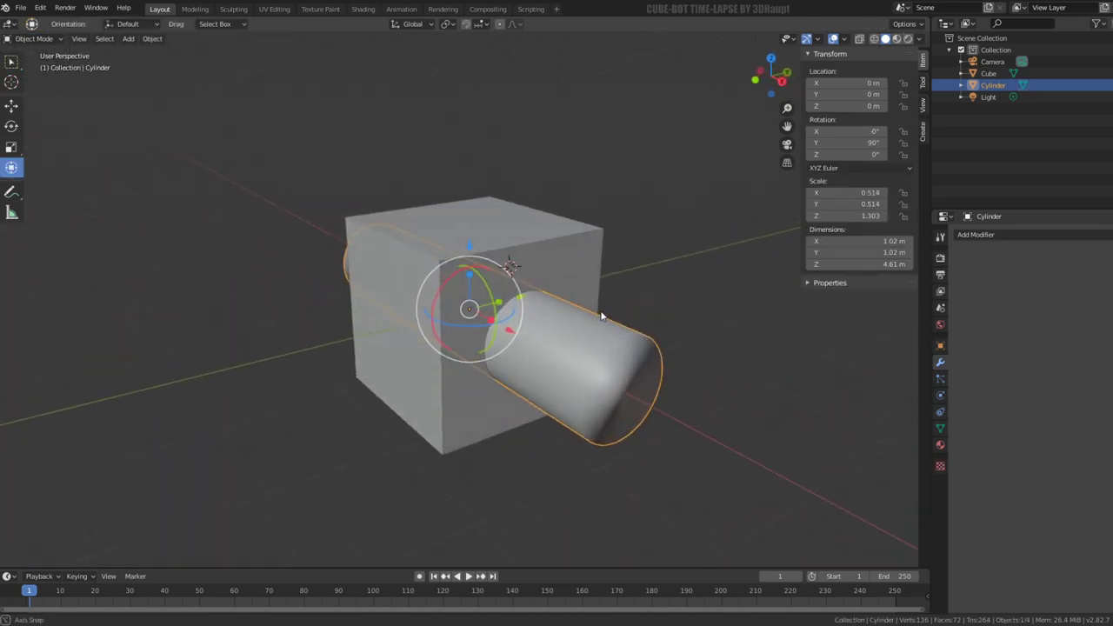
# Step: Make a linked duplicate of the cylinder in place and rotate it 90° about X
pyautogui.hotkey('alt', 'd')
pyautogui.rightClick(538, 328)
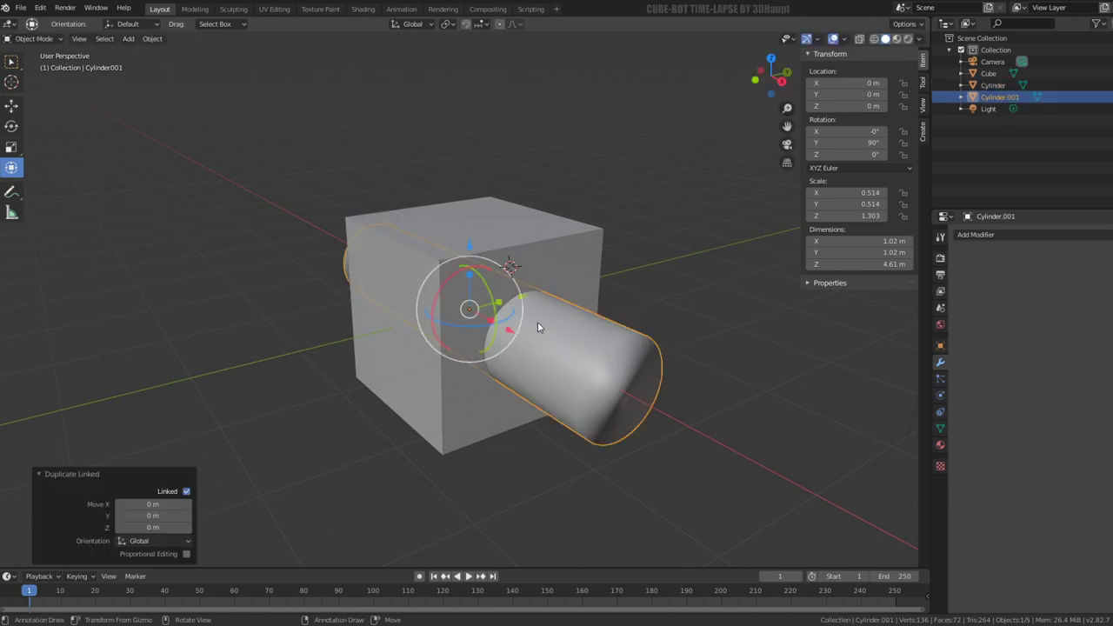
pyautogui.press('r')
pyautogui.press('x')
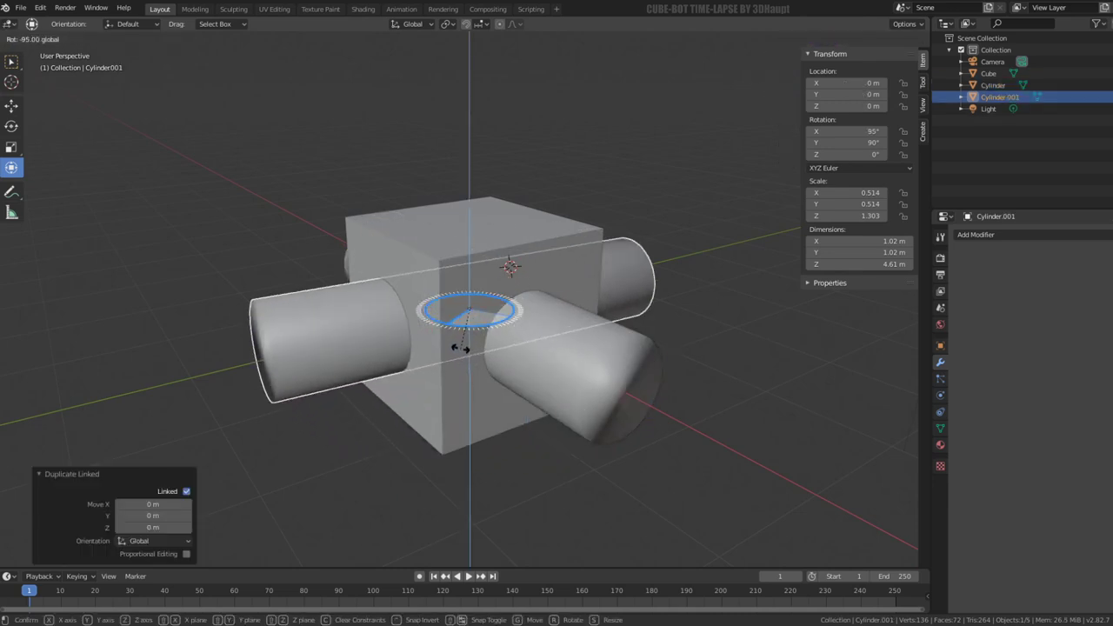
pyautogui.click(461, 348)
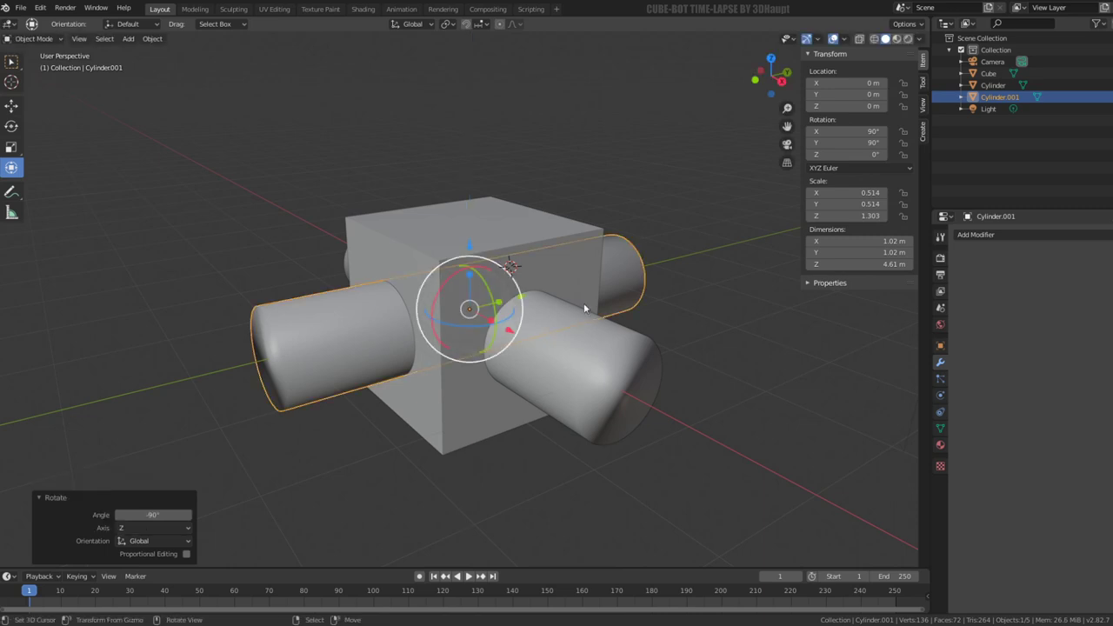
pyautogui.moveTo(584, 303); pyautogui.dragTo(626, 333, button='middle')
# Step: Add a second linked copy and rotate it 90° about X so it stands vertical
pyautogui.hotkey('alt', 'd')
pyautogui.rightClick(609, 324)
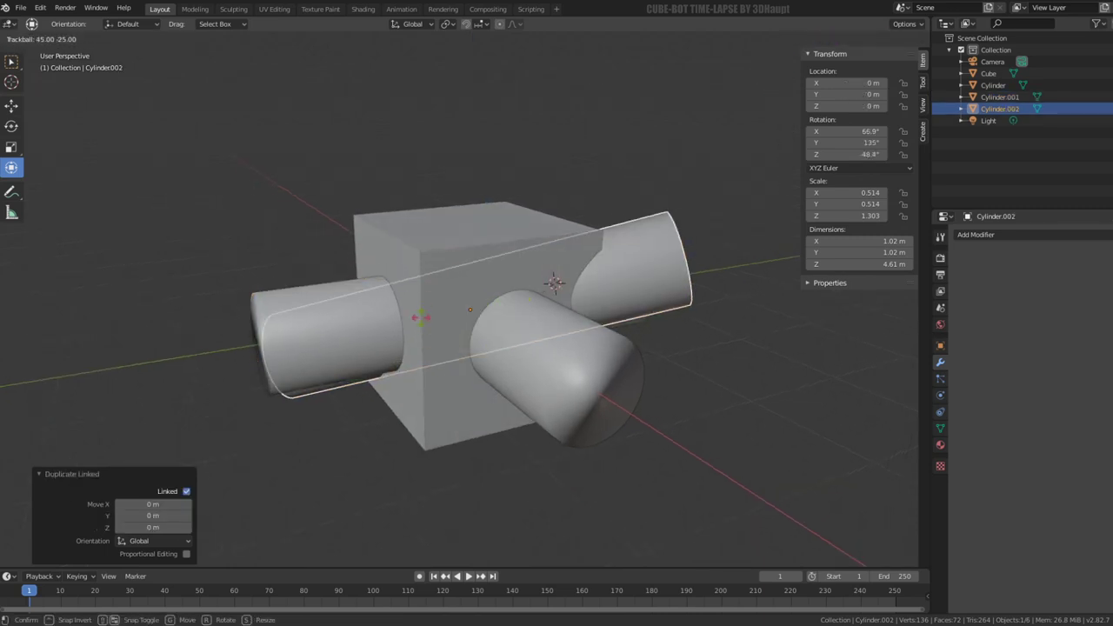
pyautogui.moveTo(448, 276); pyautogui.dragTo(593, 411)
pyautogui.rightClick(594, 411)
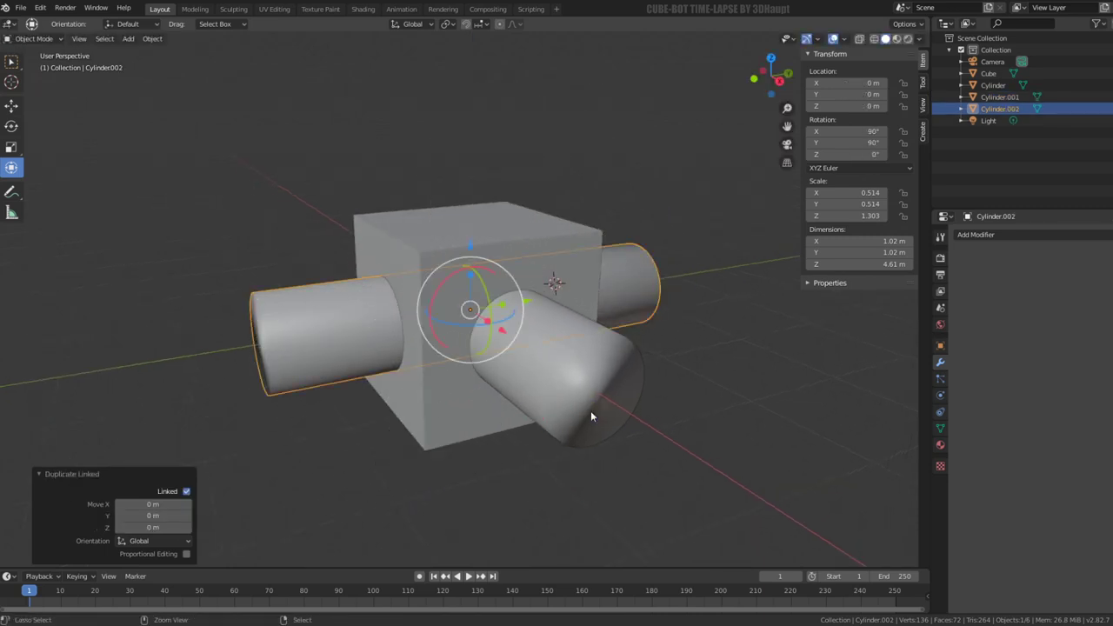
pyautogui.click(459, 276)
pyautogui.moveTo(459, 276); pyautogui.dragTo(430, 325)
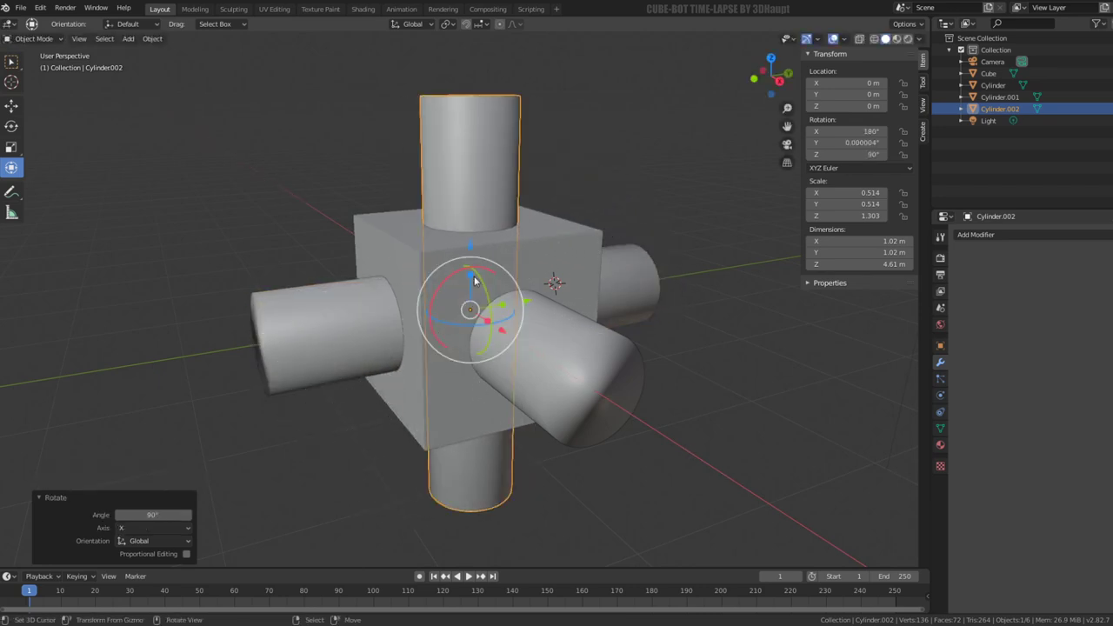
pyautogui.moveTo(431, 325)
pyautogui.mouseDown(button='middle')
pyautogui.moveTo(564, 217)
pyautogui.moveTo(485, 232)
pyautogui.moveTo(502, 257)
pyautogui.mouseUp(button='middle')
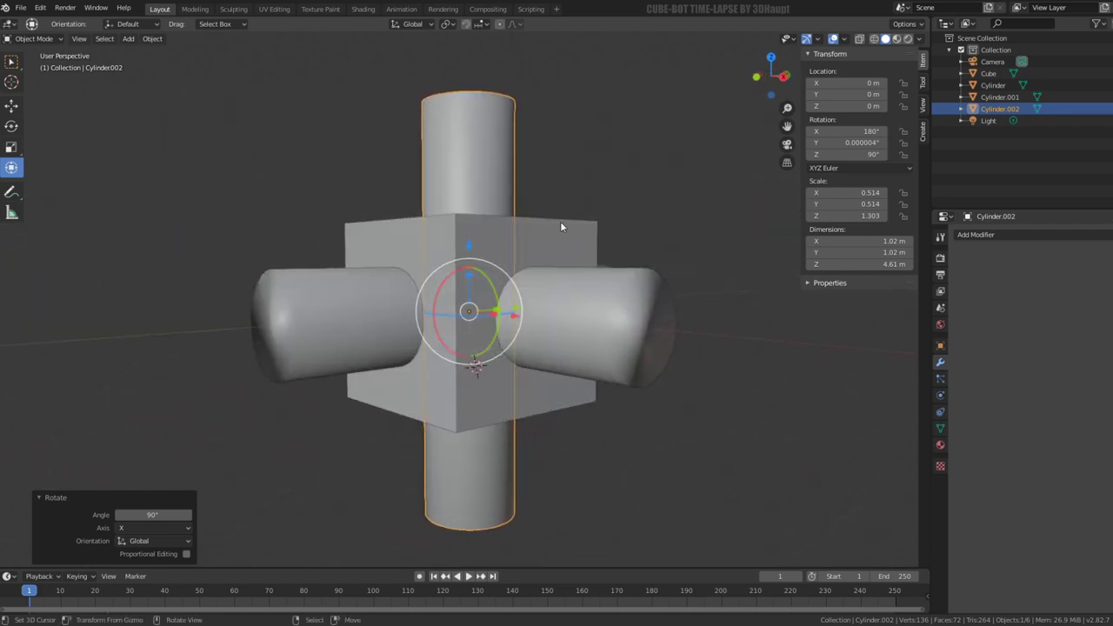
pyautogui.click(560, 221)
pyautogui.press('Tab')
# Step: Bevel every edge of the cube with a single-segment width of about 0.0306 m
pyautogui.press('a')
pyautogui.moveTo(560, 221); pyautogui.dragTo(585, 265, button='middle')
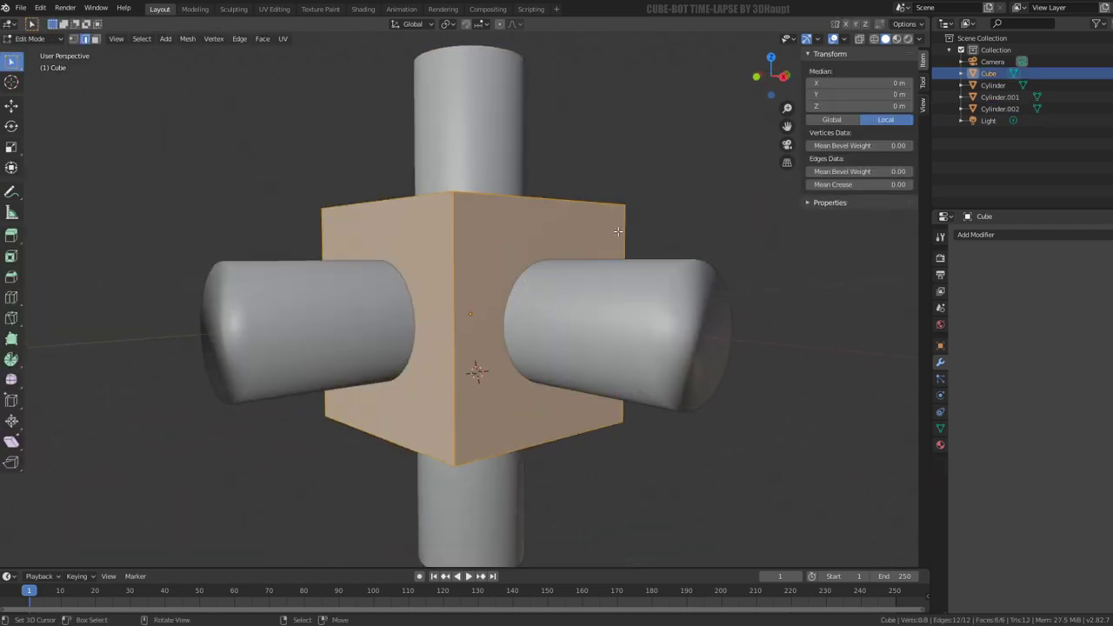
pyautogui.hotkey('ctrl', 'e')
pyautogui.click(571, 275)
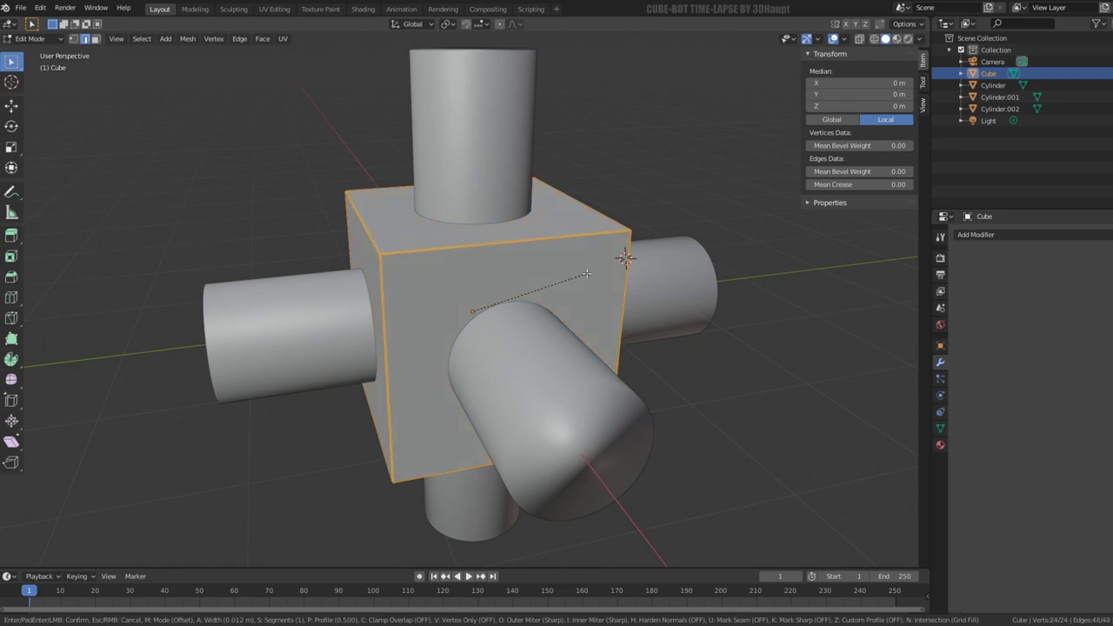
pyautogui.click(599, 274)
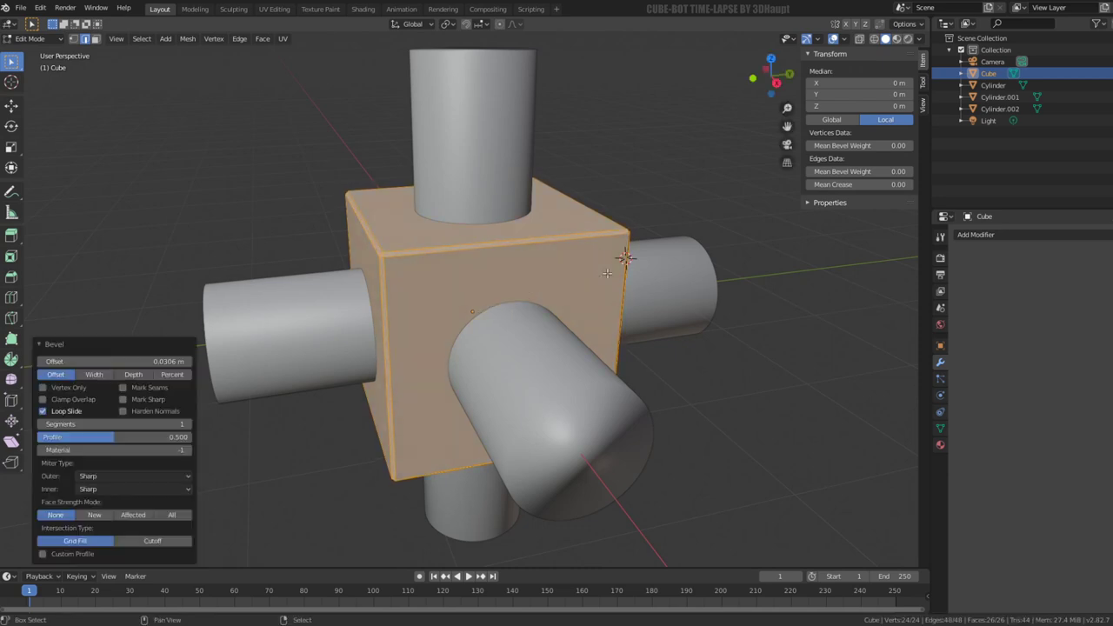
pyautogui.press('Tab')
pyautogui.moveTo(598, 274)
pyautogui.mouseDown(button='middle')
pyautogui.moveTo(470, 185)
pyautogui.moveTo(583, 194)
pyautogui.moveTo(589, 249)
pyautogui.moveTo(533, 333)
pyautogui.moveTo(537, 229)
pyautogui.moveTo(580, 304)
pyautogui.moveTo(614, 281)
pyautogui.moveTo(575, 326)
pyautogui.mouseUp(button='middle')
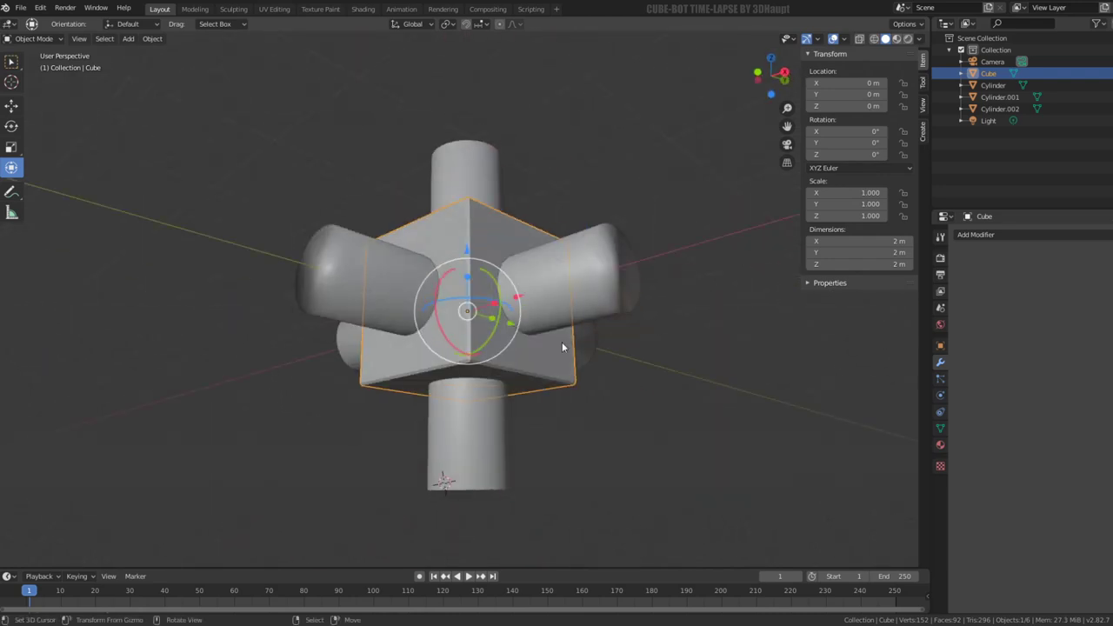
pyautogui.click(486, 436)
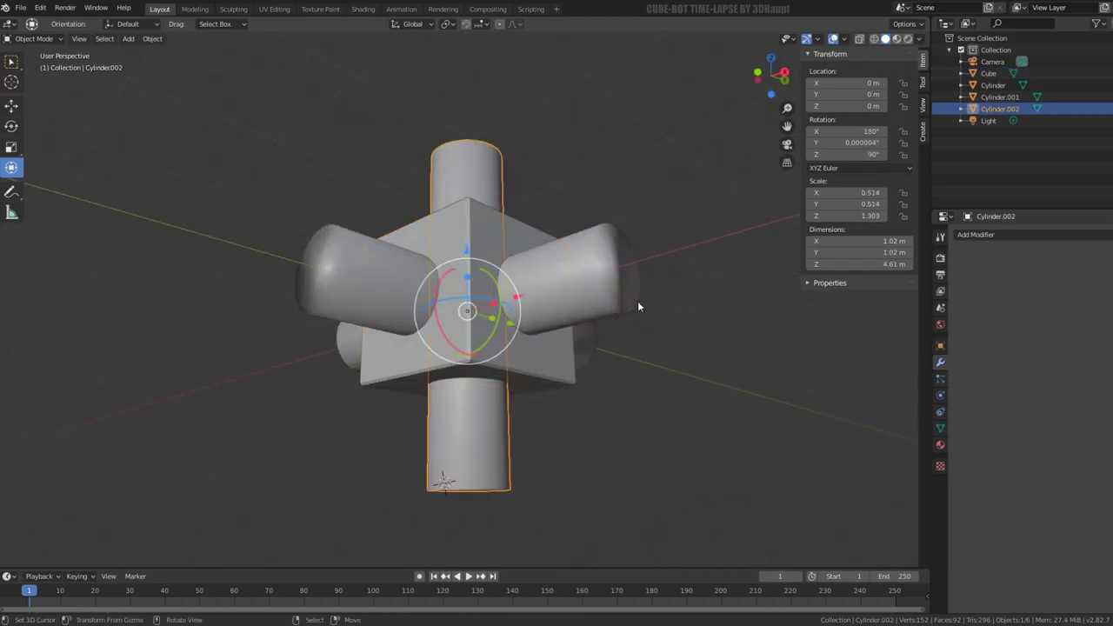
pyautogui.scroll(1, 616, 281)
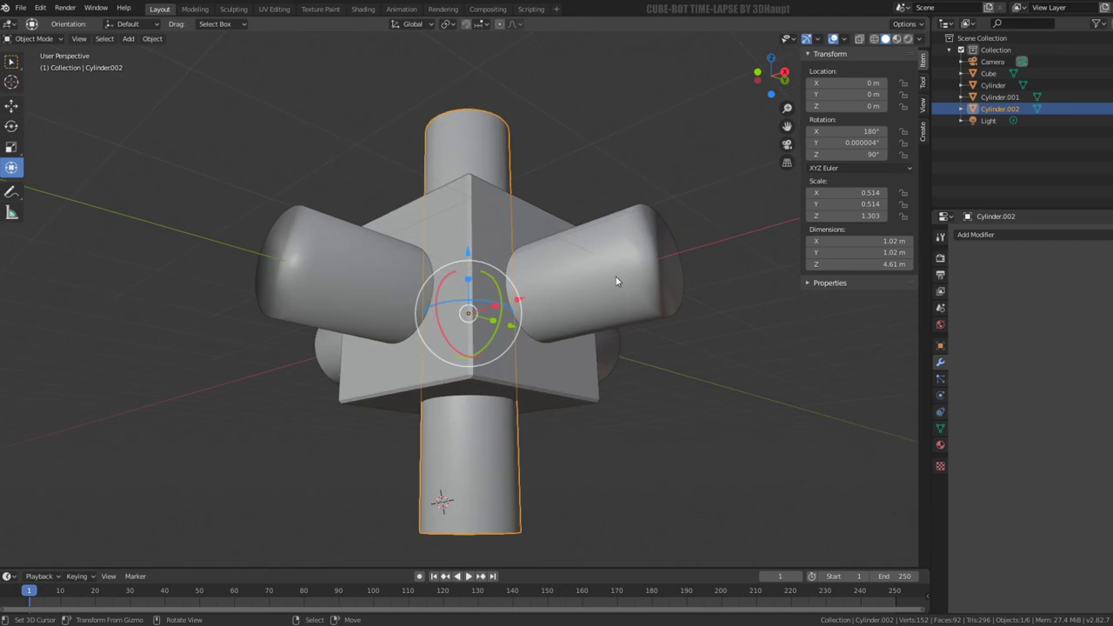
# Step: Add a Boolean modifier to Cylinder.002 targeting Cylinder with the Union operation
pyautogui.click(1009, 234)
pyautogui.click(887, 287)
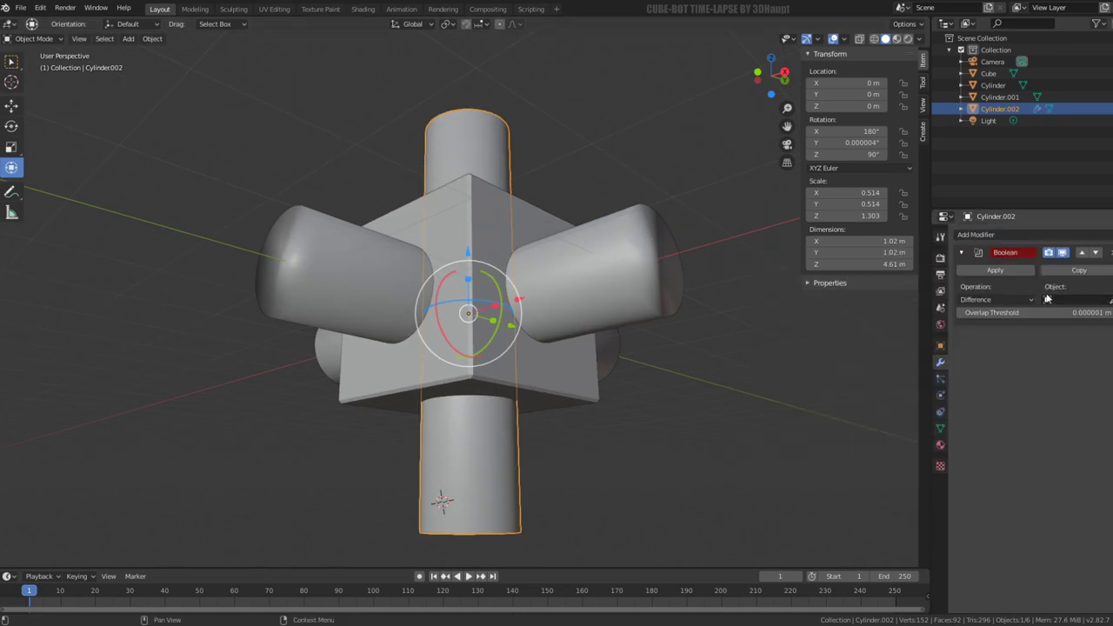
pyautogui.click(642, 232)
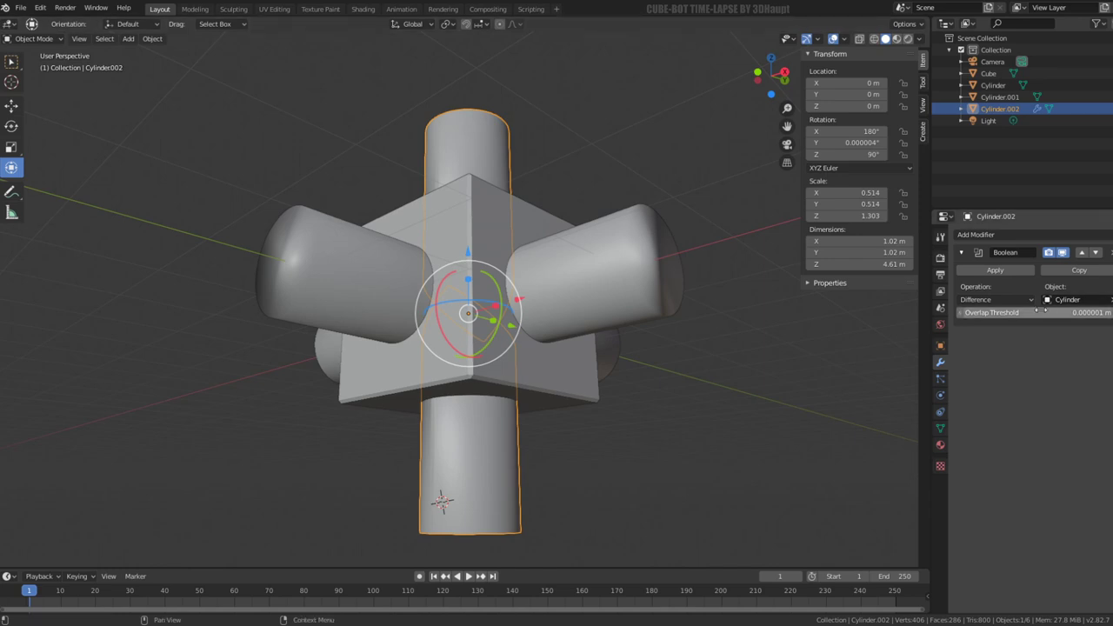
pyautogui.click(1001, 300)
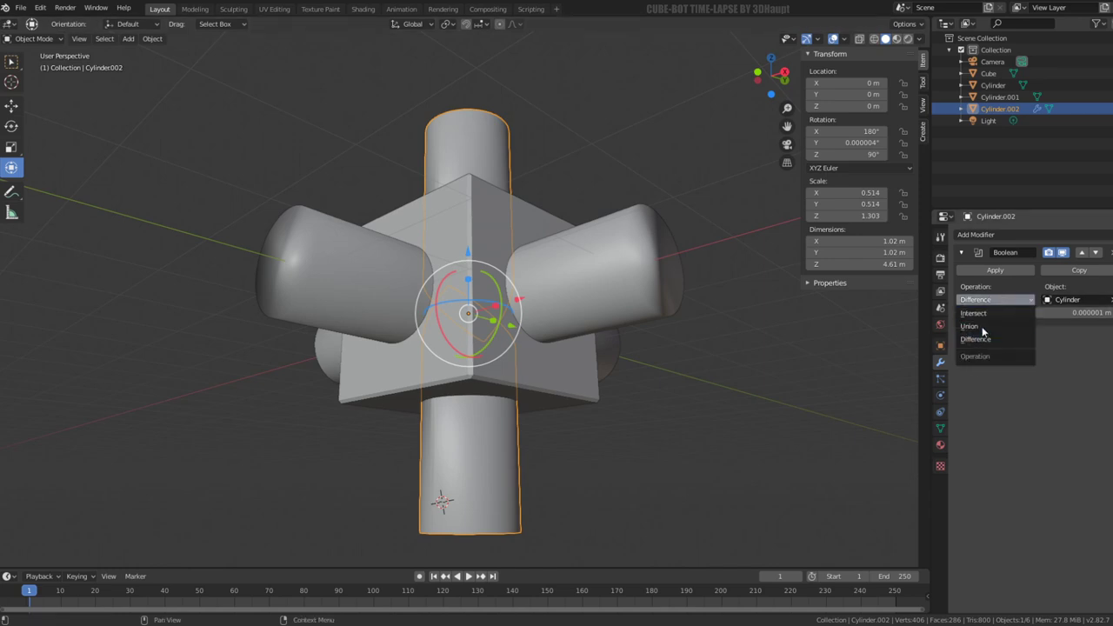
pyautogui.click(983, 326)
pyautogui.moveTo(629, 254)
pyautogui.mouseDown(button='middle')
pyautogui.moveTo(432, 289)
pyautogui.moveTo(627, 286)
pyautogui.moveTo(589, 290)
pyautogui.mouseUp(button='middle')
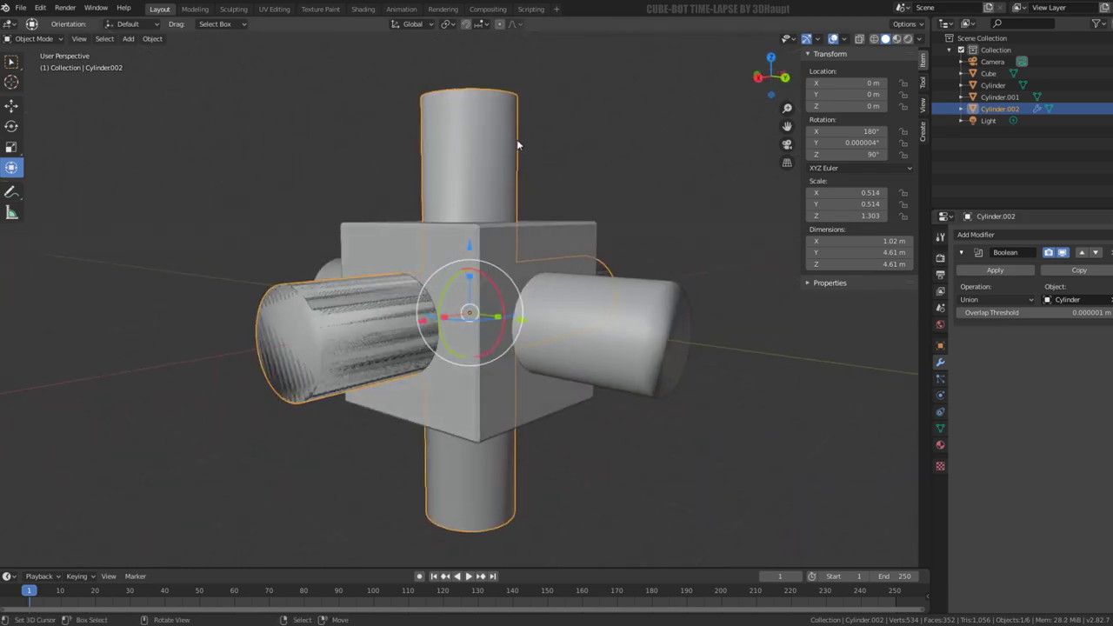
pyautogui.click(370, 284)
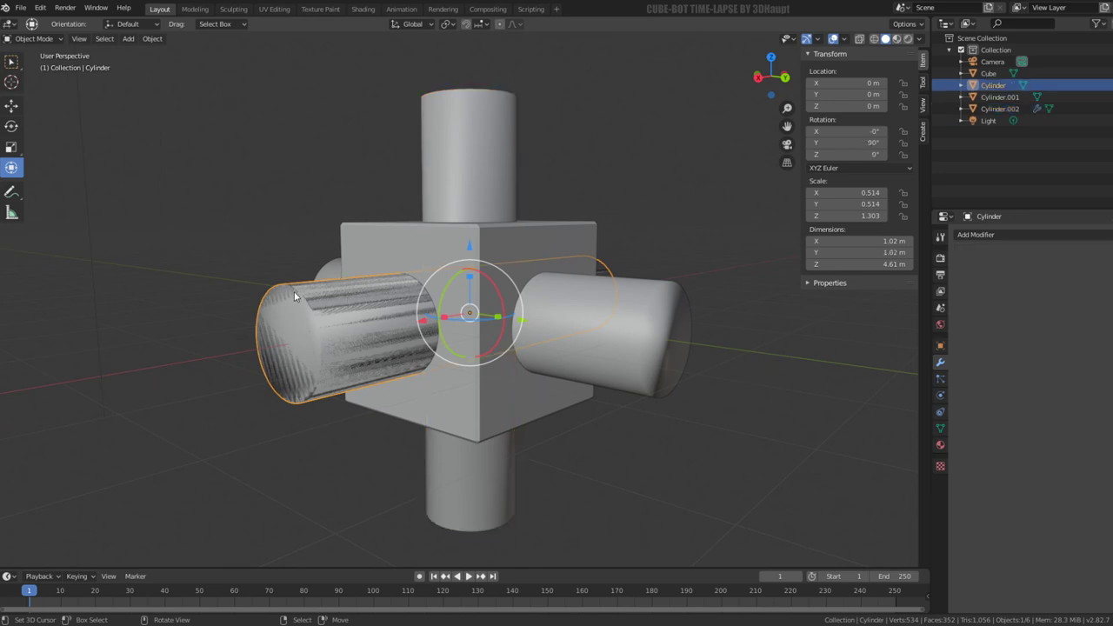
# Step: Hide the original Cylinder and the cube
pyautogui.press('h')
pyautogui.moveTo(224, 291); pyautogui.dragTo(360, 298, button='middle')
pyautogui.click(491, 248)
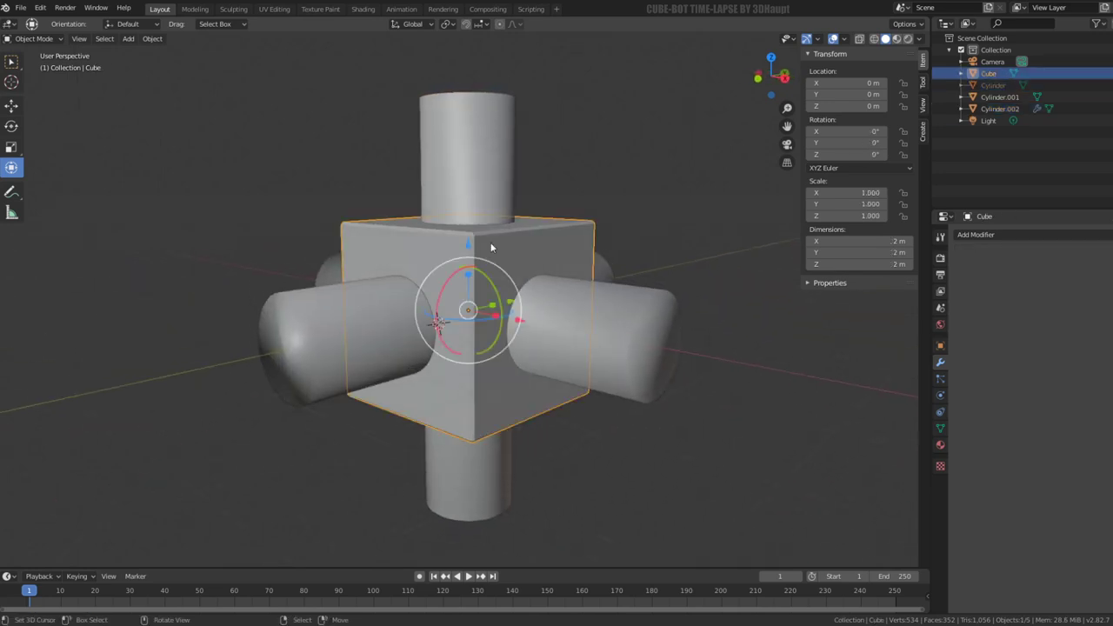
pyautogui.press('h')
pyautogui.moveTo(609, 242); pyautogui.dragTo(467, 249, button='middle')
# Step: Give Cylinder.001 a Union Boolean modifier targeting Cylinder.002
pyautogui.click(604, 329)
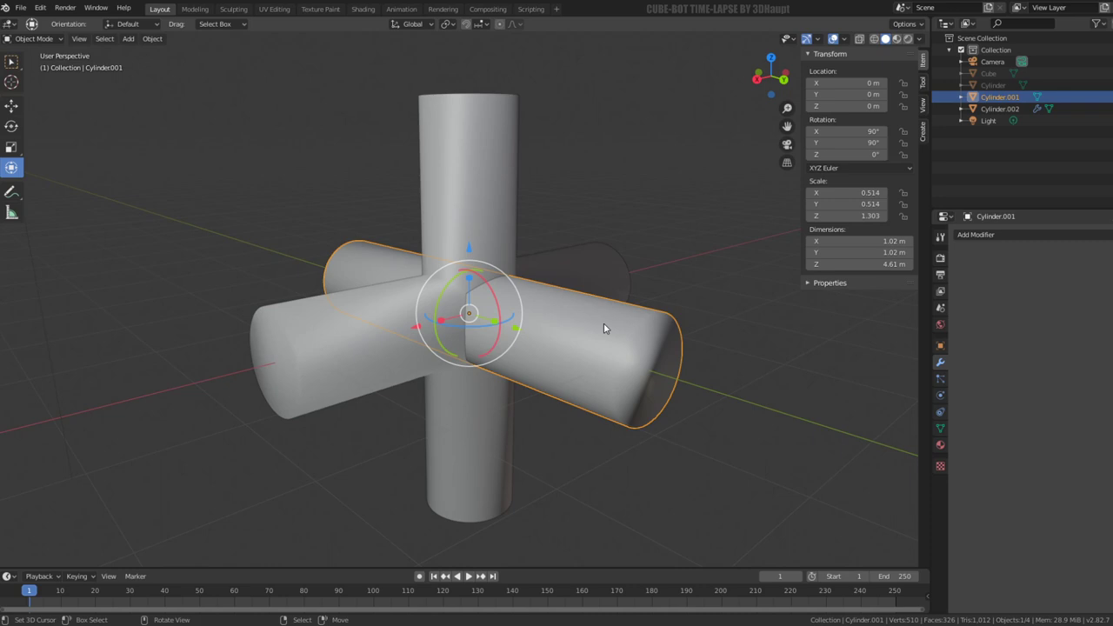
pyautogui.click(484, 174)
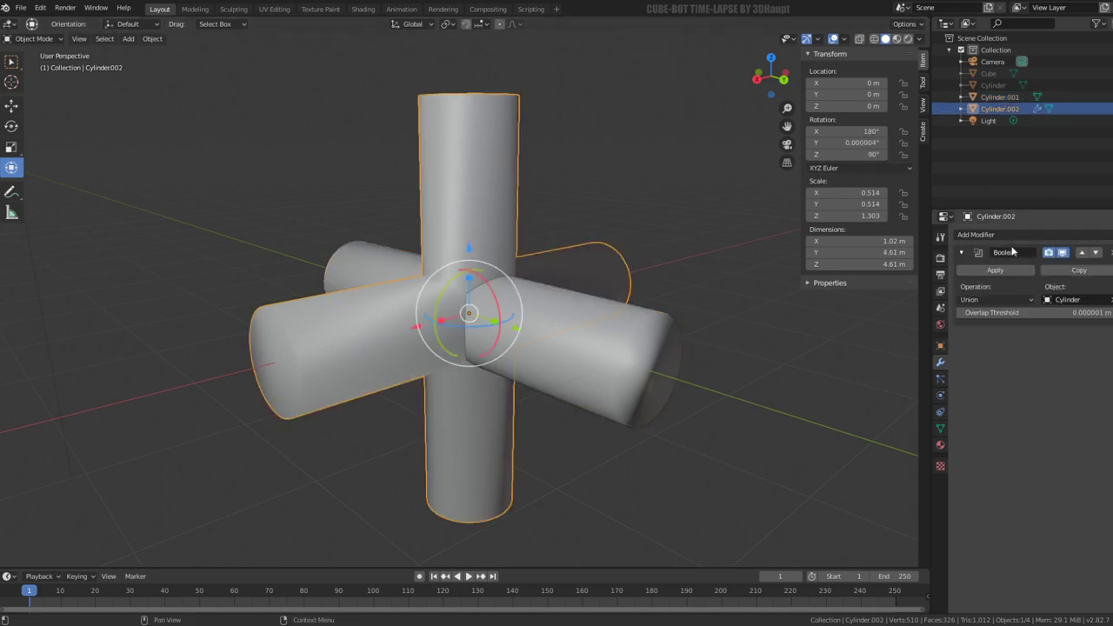
pyautogui.click(644, 309)
pyautogui.click(1010, 235)
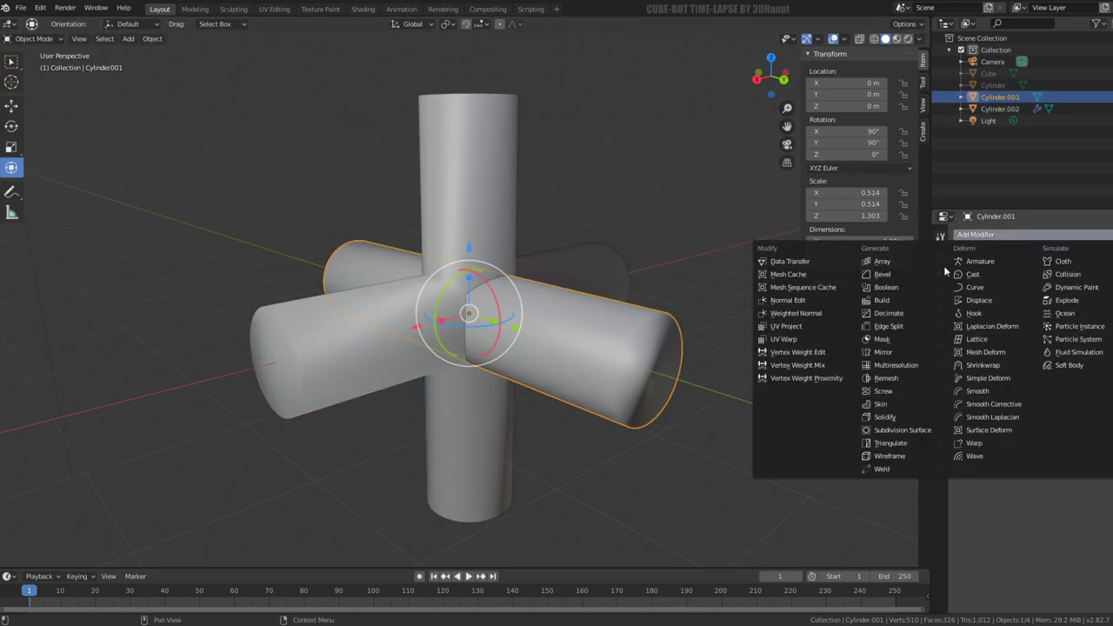
pyautogui.click(896, 287)
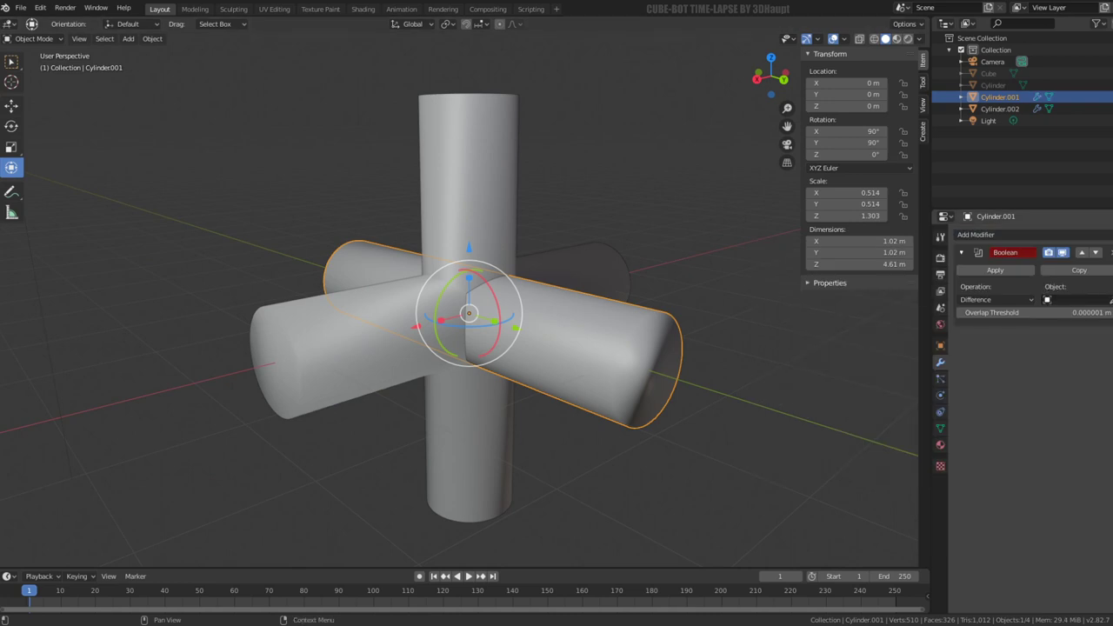
pyautogui.click(476, 178)
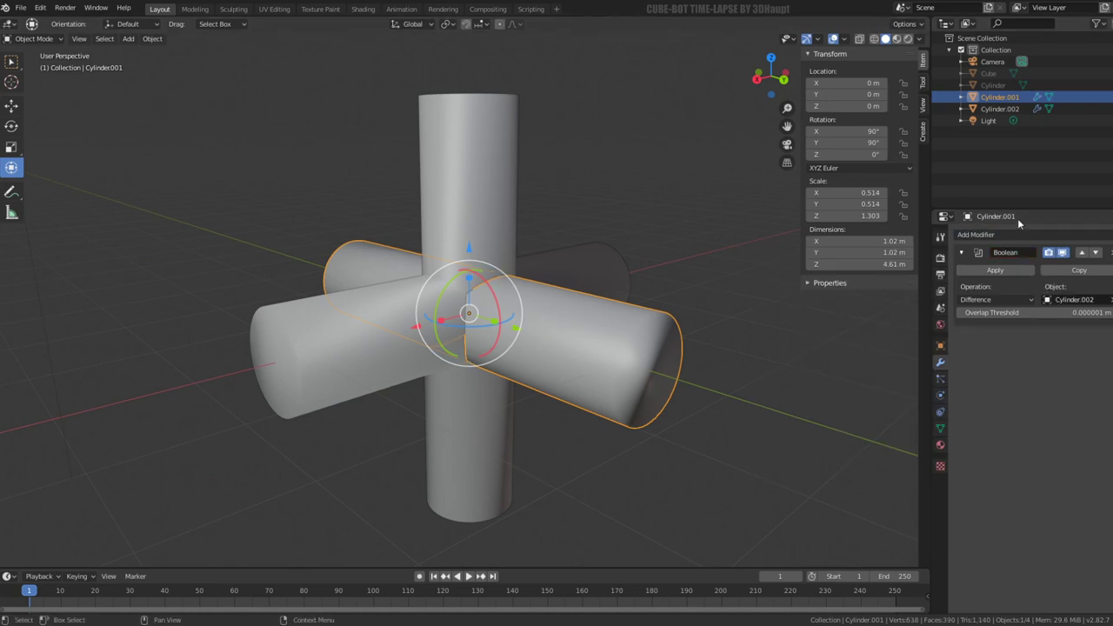
pyautogui.click(996, 300)
pyautogui.click(995, 325)
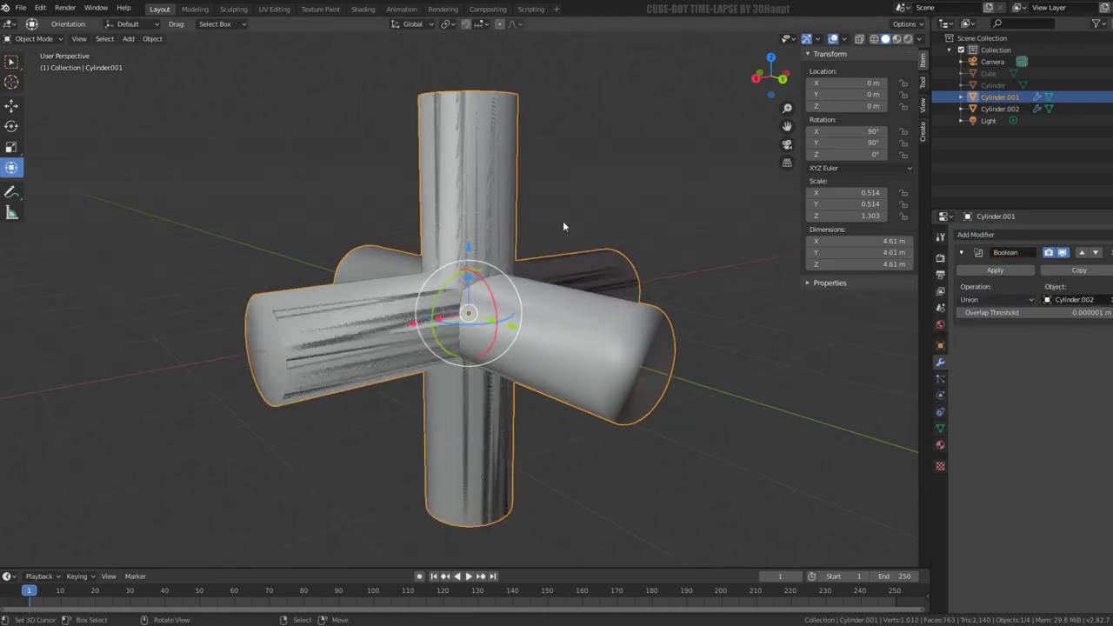
pyautogui.click(517, 162)
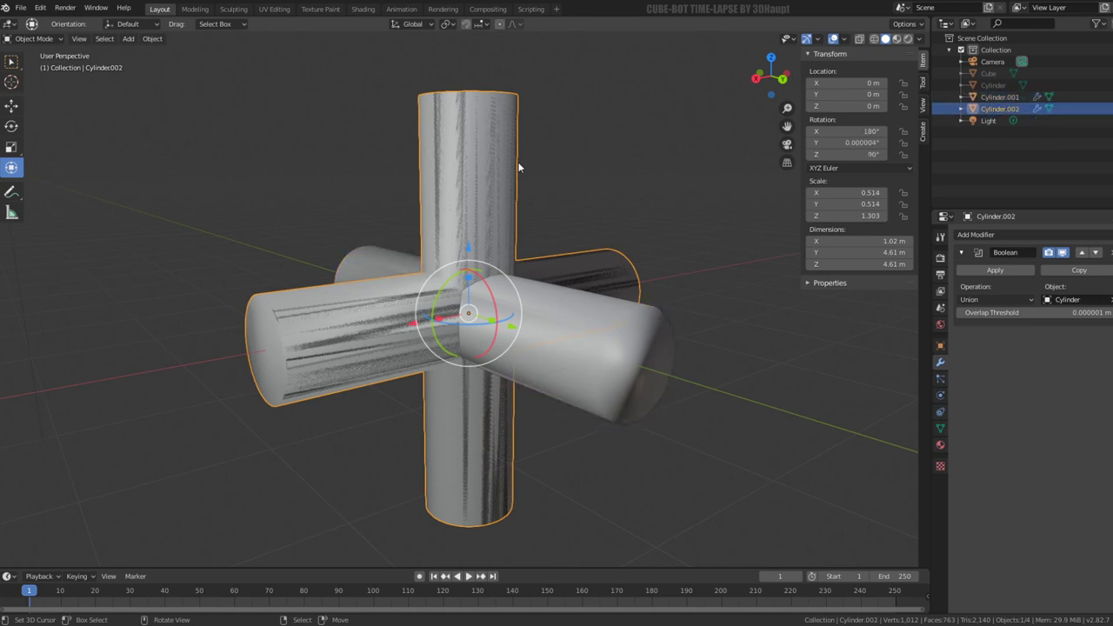
# Step: Hide Cylinder.002 and inspect the merged three-armed cylinder cross from several angles
pyautogui.press('h')
pyautogui.moveTo(436, 228); pyautogui.dragTo(564, 276, button='middle')
pyautogui.scroll(5, 548, 305)
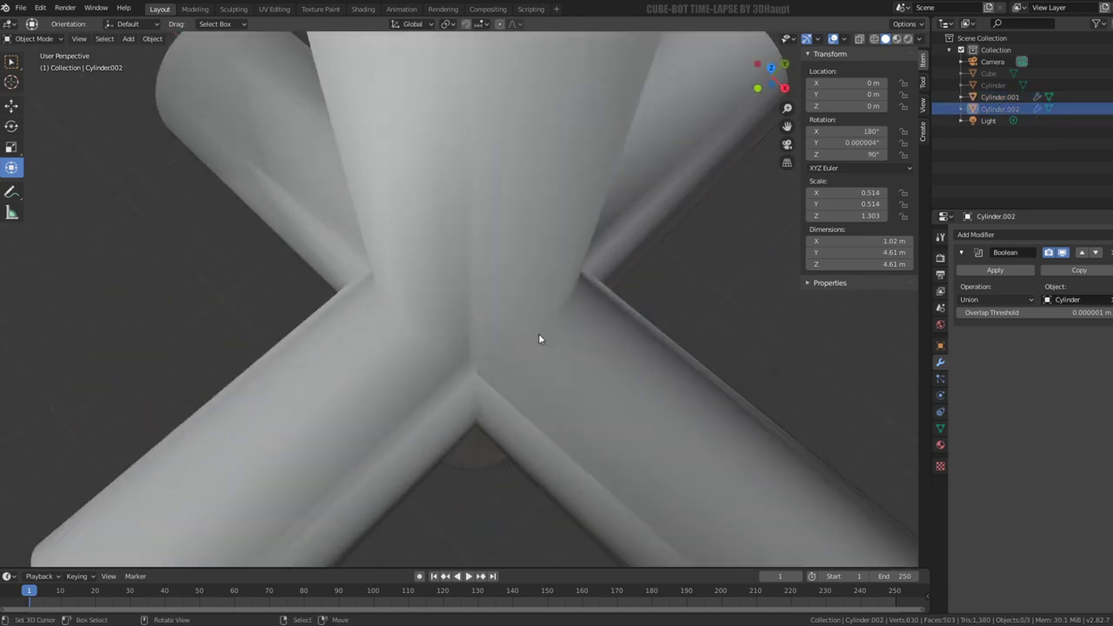
pyautogui.scroll(4, 527, 240)
pyautogui.scroll(2, 528, 243)
pyautogui.scroll(-8, 528, 237)
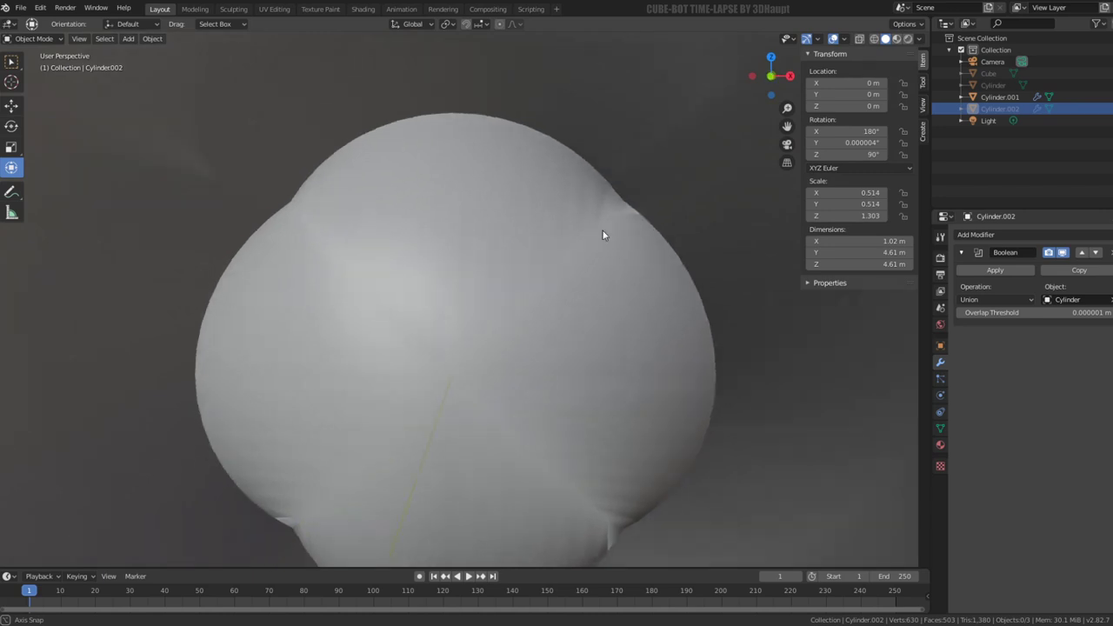
pyautogui.scroll(8, 600, 236)
pyautogui.moveTo(609, 172)
pyautogui.mouseDown(button='middle')
pyautogui.moveTo(473, 164)
pyautogui.moveTo(459, 202)
pyautogui.mouseUp(button='middle')
pyautogui.scroll(-5, 459, 201)
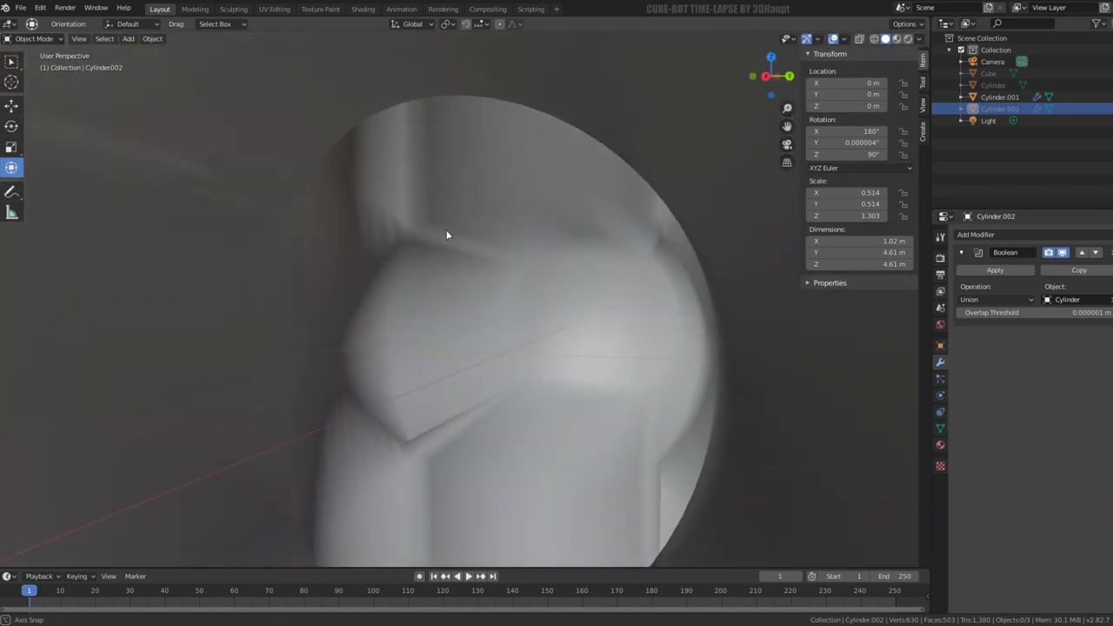
pyautogui.scroll(4, 497, 275)
pyautogui.scroll(-8, 514, 269)
pyautogui.moveTo(514, 269)
pyautogui.mouseDown(button='middle')
pyautogui.moveTo(686, 236)
pyautogui.moveTo(587, 178)
pyautogui.moveTo(751, 241)
pyautogui.mouseUp(button='middle')
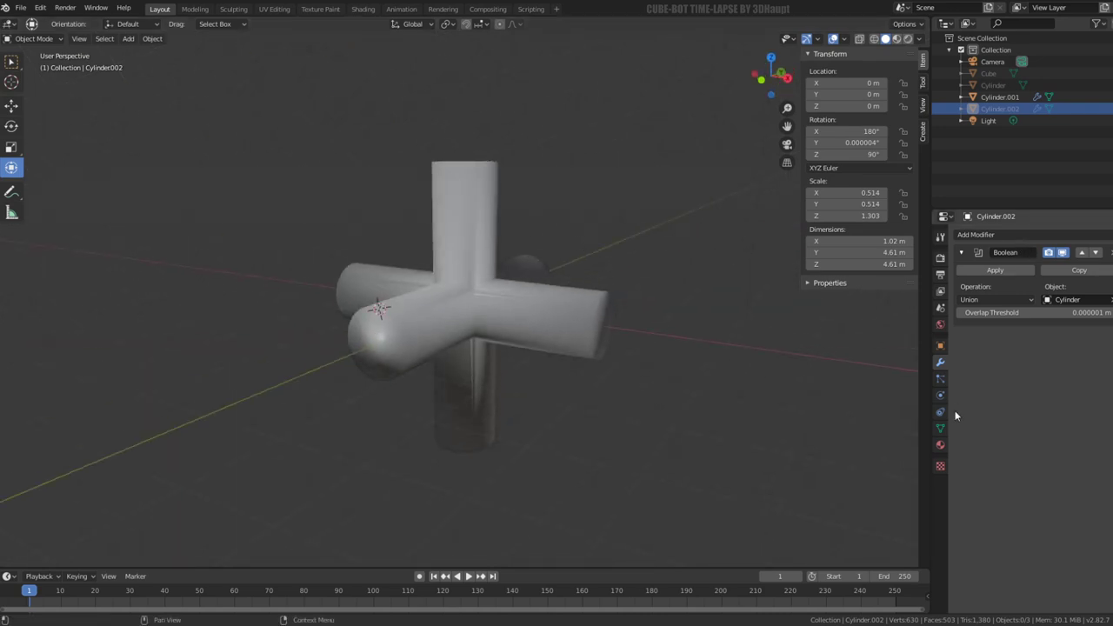
# Step: Turn off Wireframe viewport display for Cylinder.002 so it shows solid
pyautogui.click(943, 352)
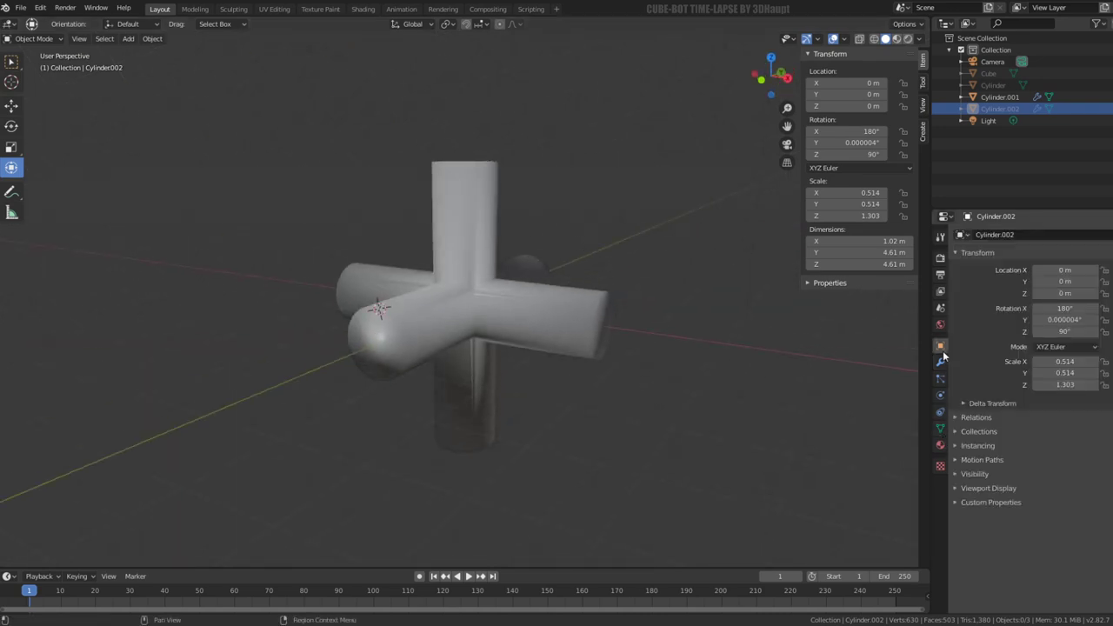
pyautogui.click(961, 490)
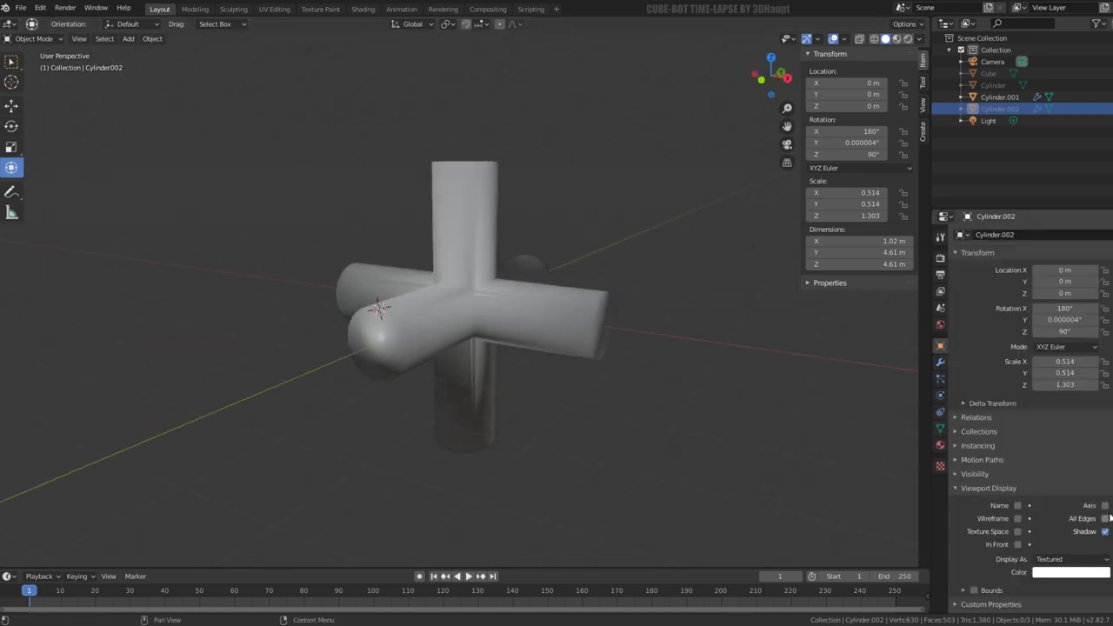
pyautogui.click(1018, 518)
# Step: Enable Wireframe display on Cylinder.001 and orbit close to inspect where its arms join
pyautogui.click(547, 309)
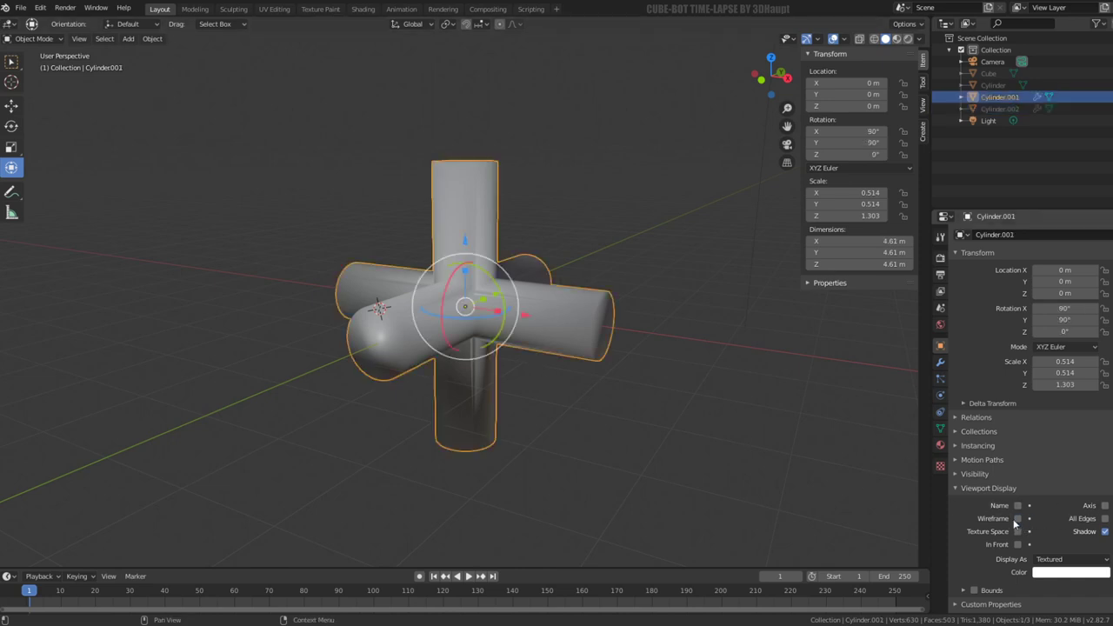
pyautogui.click(1019, 518)
pyautogui.scroll(4, 549, 259)
pyautogui.scroll(4, 549, 258)
pyautogui.moveTo(549, 258)
pyautogui.mouseDown(button='middle')
pyautogui.moveTo(545, 308)
pyautogui.moveTo(544, 252)
pyautogui.moveTo(500, 242)
pyautogui.moveTo(555, 169)
pyautogui.moveTo(552, 137)
pyautogui.moveTo(636, 145)
pyautogui.moveTo(750, 214)
pyautogui.moveTo(721, 224)
pyautogui.moveTo(643, 334)
pyautogui.moveTo(636, 368)
pyautogui.moveTo(572, 325)
pyautogui.mouseUp(button='middle')
pyautogui.moveTo(573, 348); pyautogui.dragTo(557, 362, button='middle')
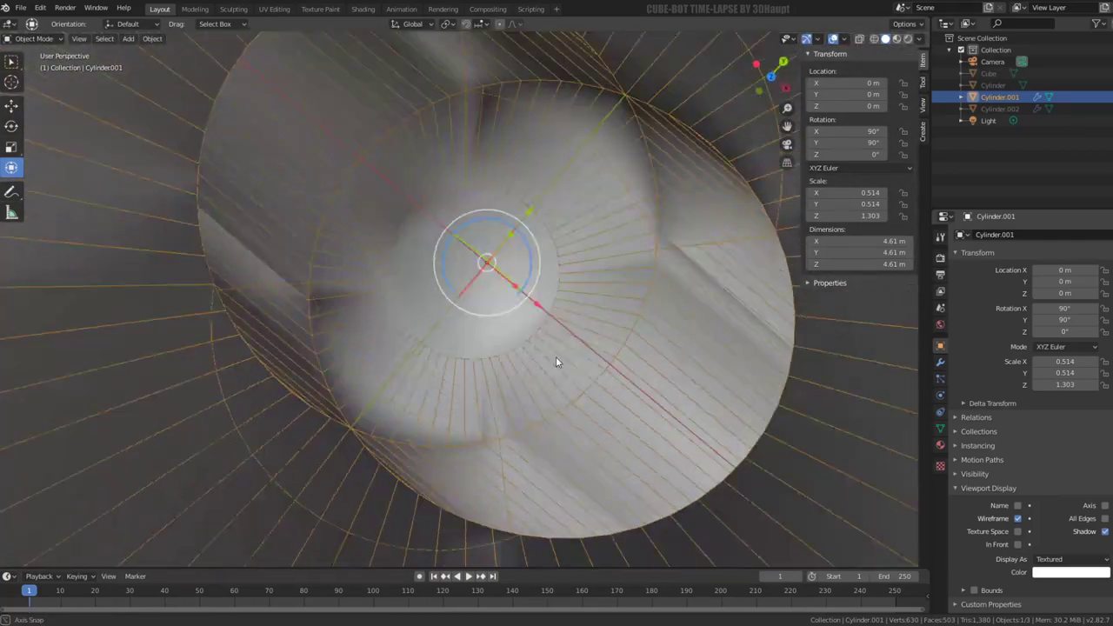
pyautogui.scroll(-8, 540, 241)
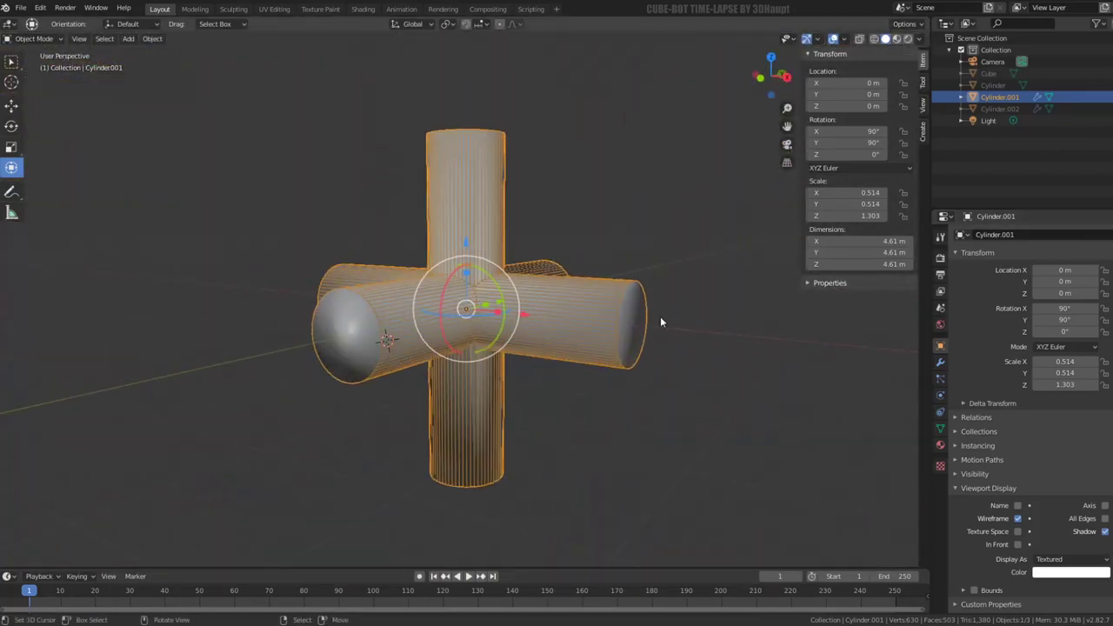
pyautogui.scroll(5, 661, 317)
pyautogui.moveTo(612, 288)
pyautogui.mouseDown(button='middle')
pyautogui.moveTo(568, 386)
pyautogui.moveTo(574, 345)
pyautogui.moveTo(722, 294)
pyautogui.moveTo(621, 291)
pyautogui.mouseUp(button='middle')
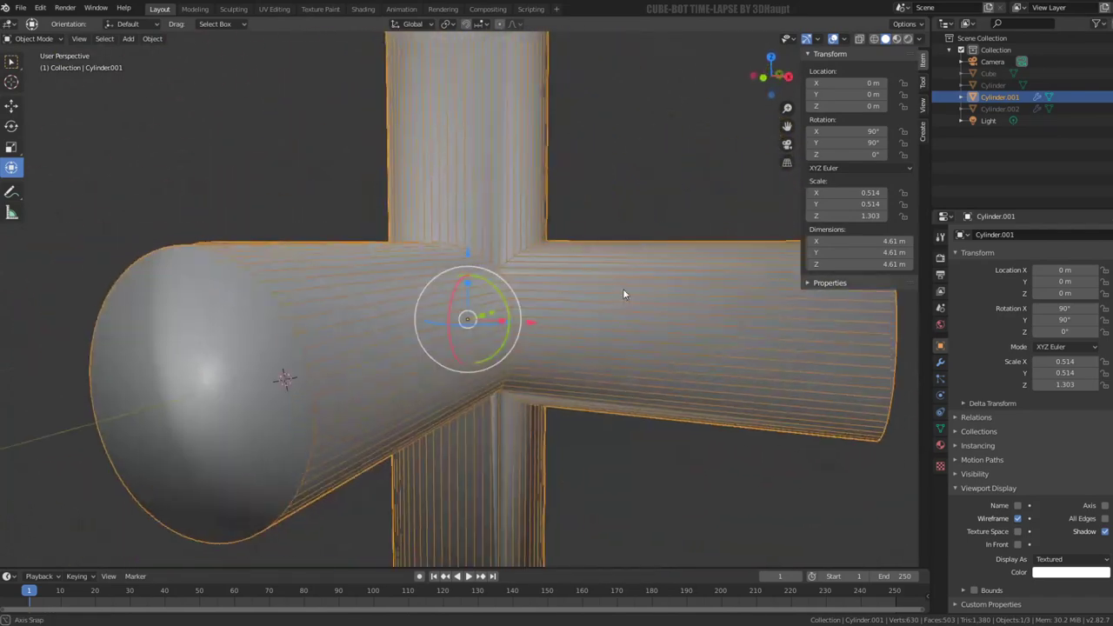
# Step: Show Cylinder.001's modifiers and try applying its Boolean union, which fails
pyautogui.click(943, 446)
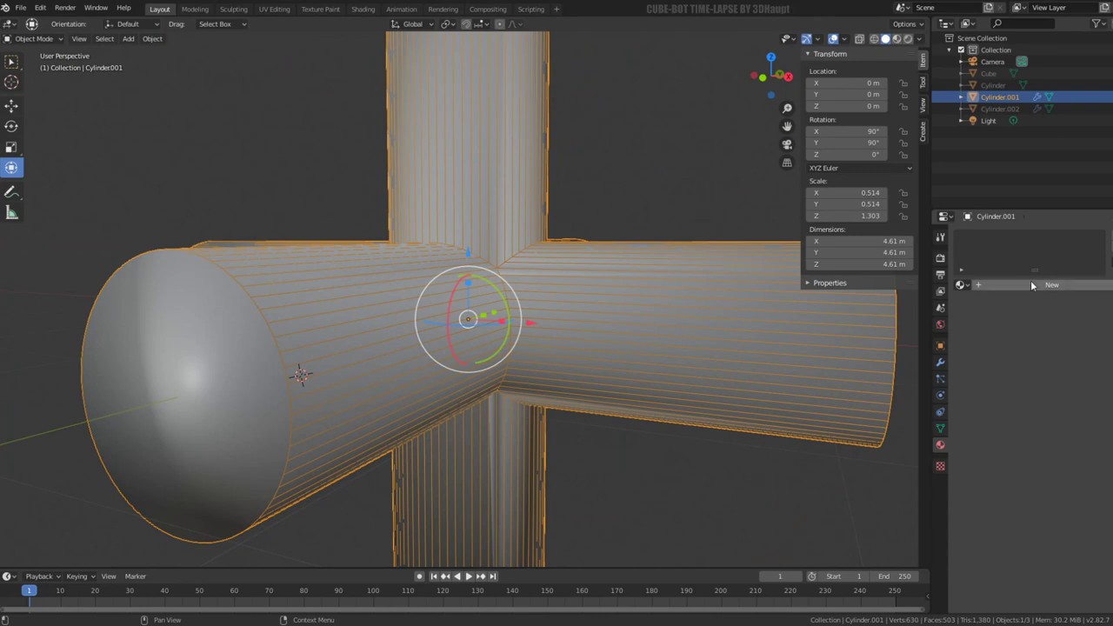
pyautogui.click(938, 363)
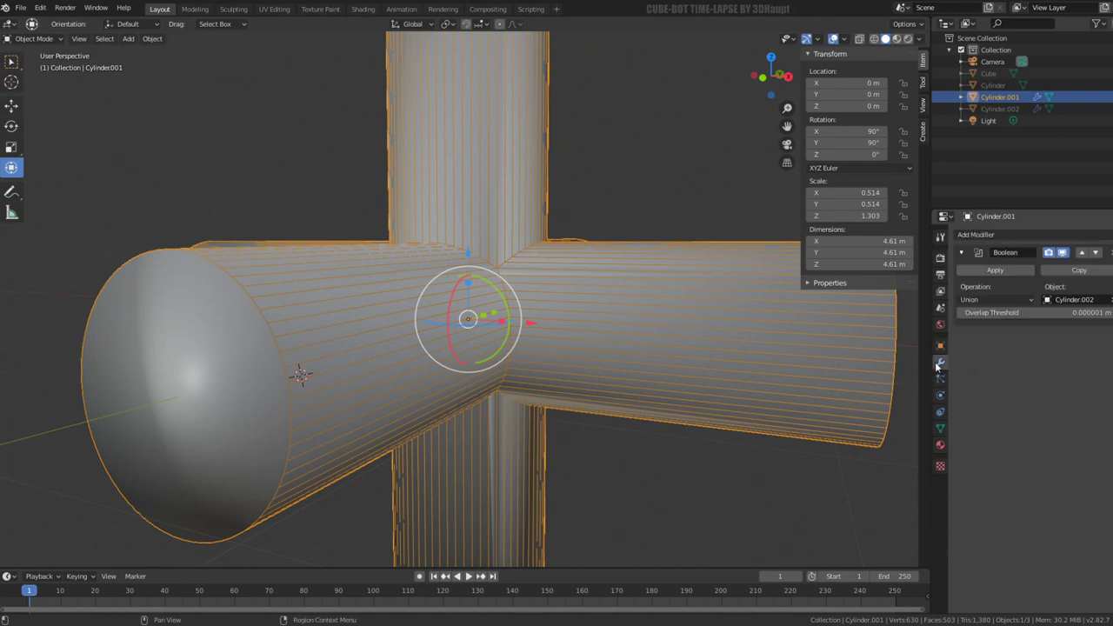
pyautogui.click(1016, 275)
pyautogui.scroll(3, 574, 289)
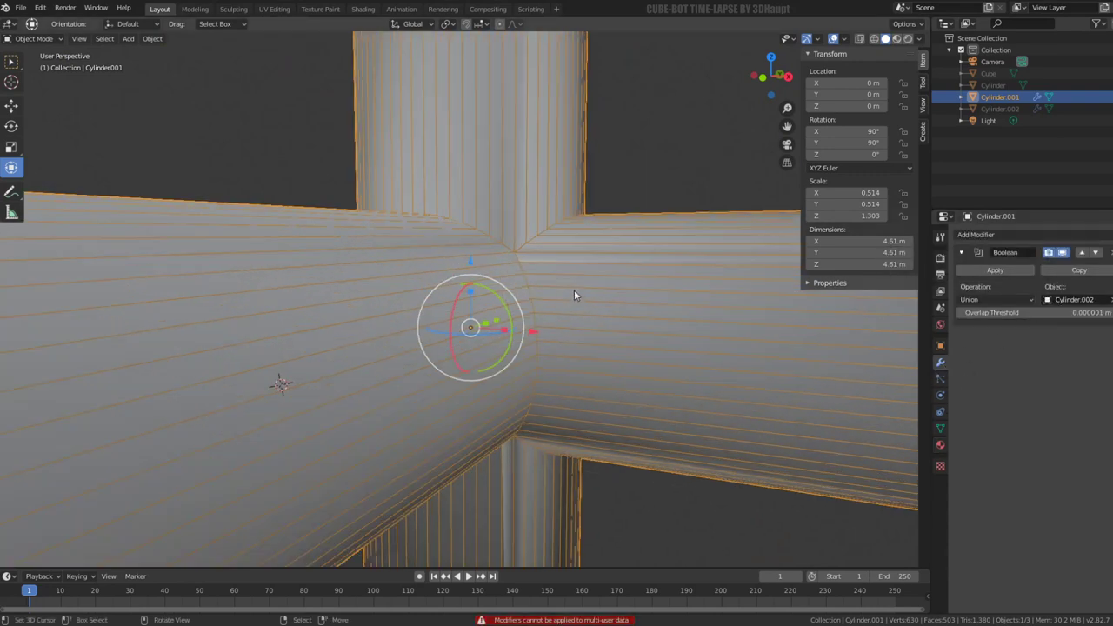
pyautogui.scroll(-3, 583, 291)
pyautogui.click(1011, 270)
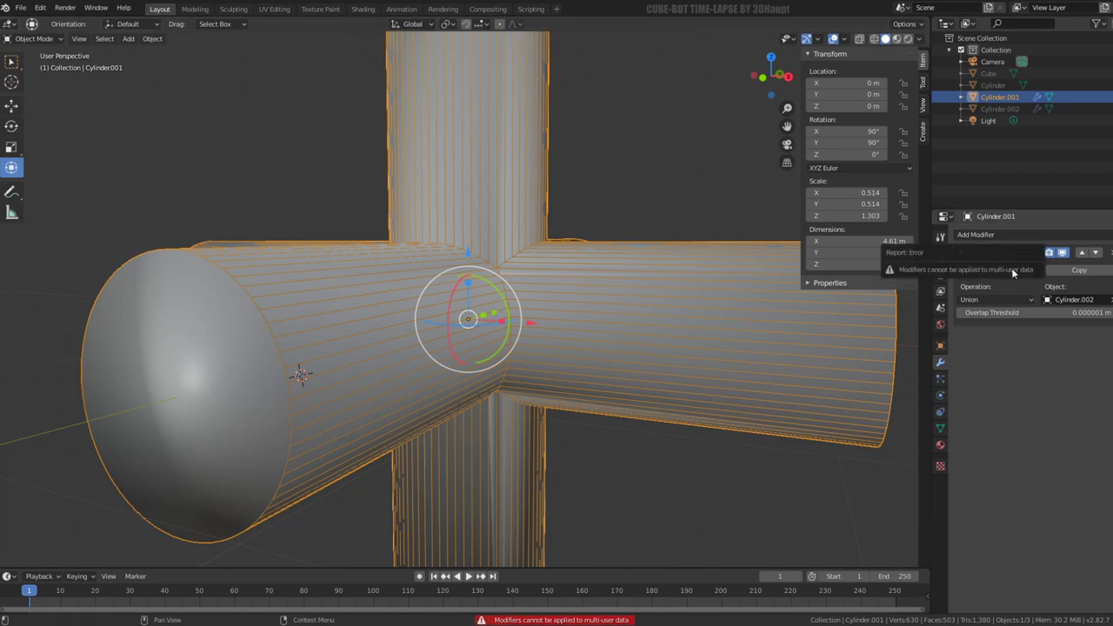
# Step: Make Cylinder.001 single user (Object & Data), apply the Boolean, and enter Edit Mode
pyautogui.click(149, 38)
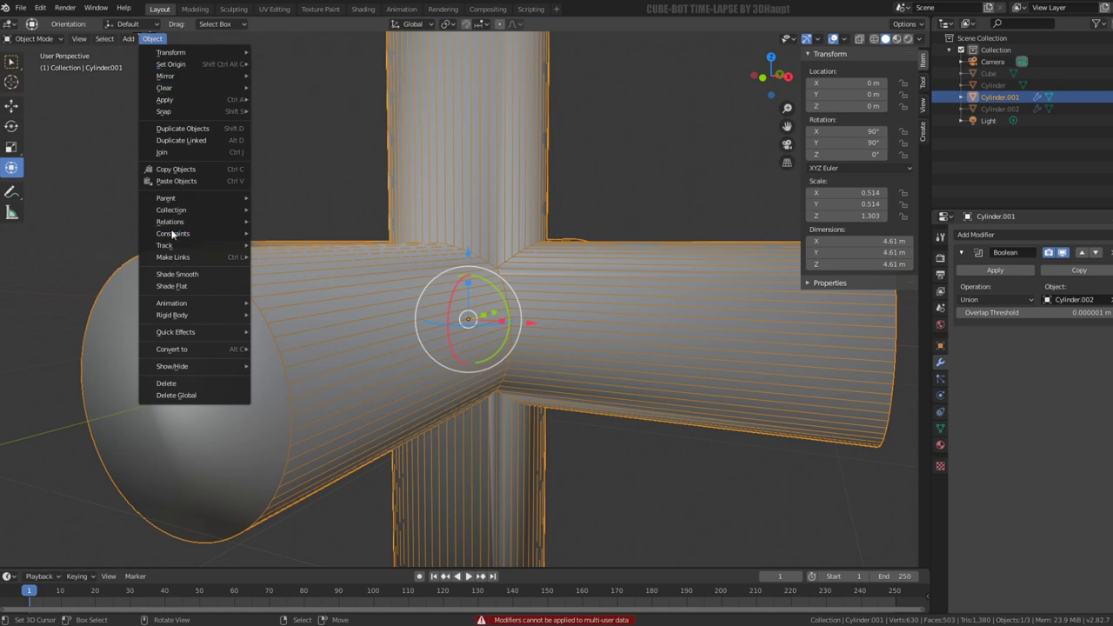
pyautogui.moveTo(171, 221)
pyautogui.moveTo(294, 273)
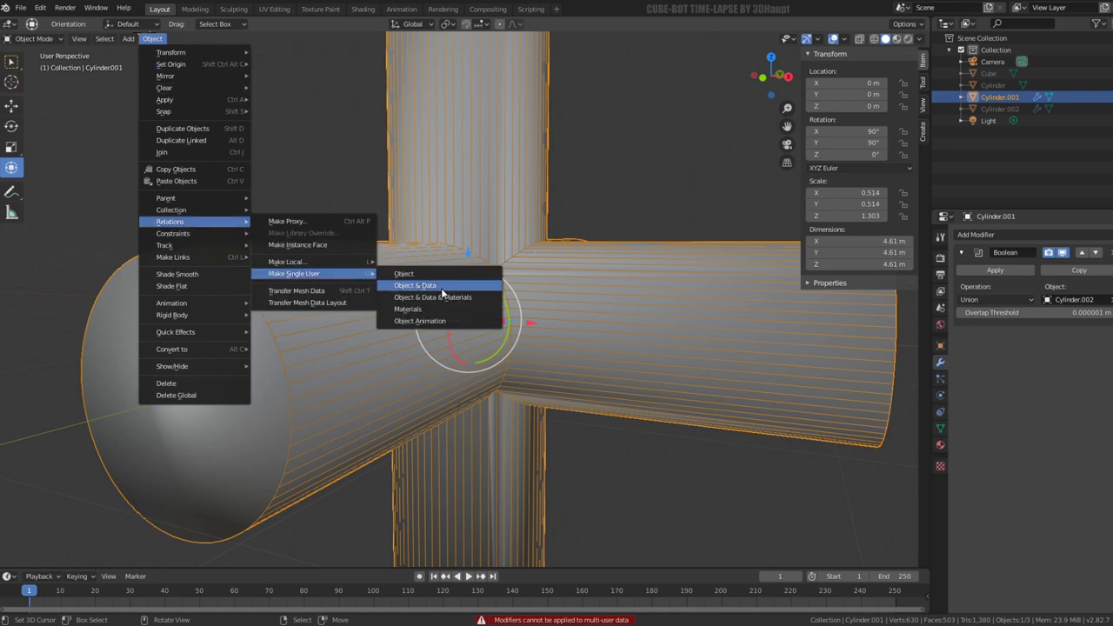
pyautogui.click(443, 291)
pyautogui.click(1018, 271)
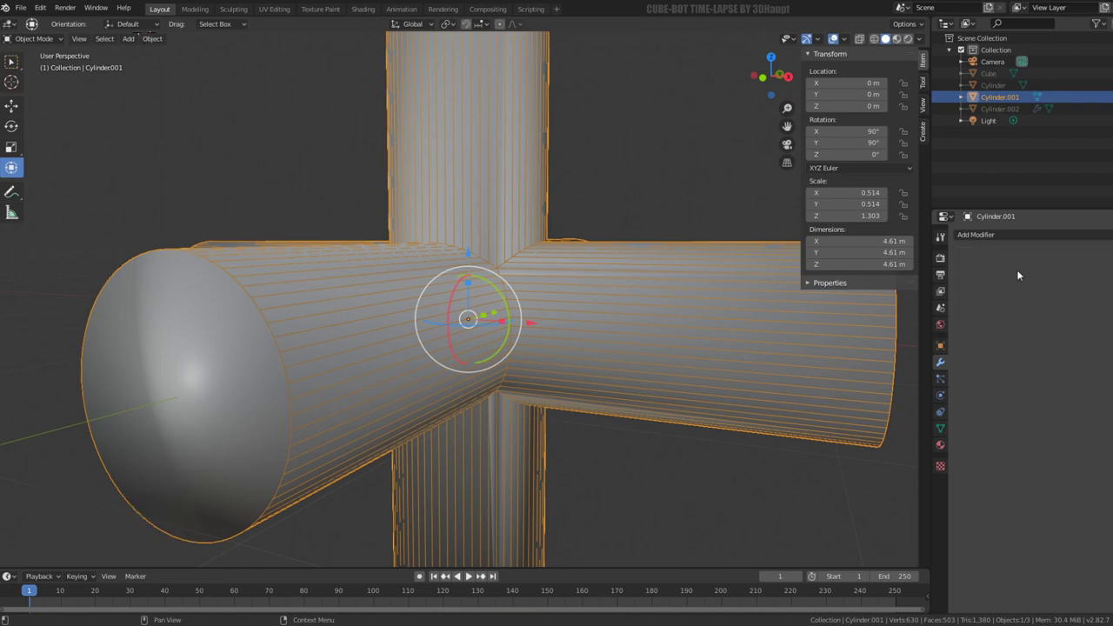
pyautogui.scroll(-4, 727, 211)
pyautogui.press('Tab')
# Step: Orbit around the cross mesh and check its context menu operations
pyautogui.moveTo(621, 232)
pyautogui.mouseDown(button='middle')
pyautogui.moveTo(519, 294)
pyautogui.moveTo(464, 182)
pyautogui.moveTo(521, 197)
pyautogui.moveTo(554, 277)
pyautogui.moveTo(676, 283)
pyautogui.moveTo(605, 303)
pyautogui.mouseUp(button='middle')
pyautogui.scroll(5, 520, 293)
pyautogui.rightClick(528, 216)
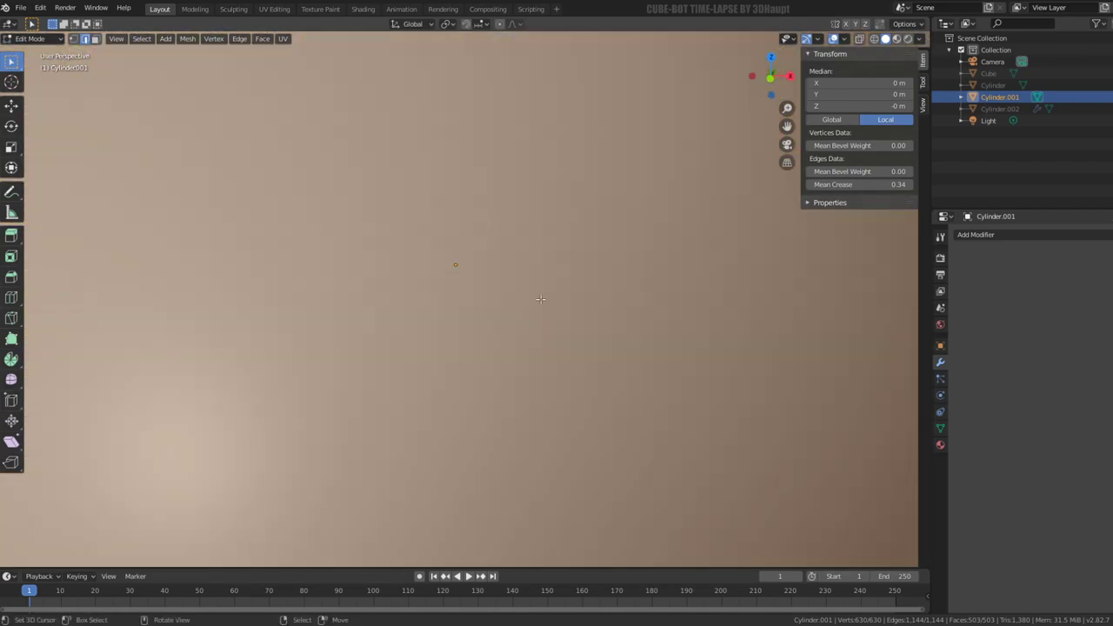
pyautogui.moveTo(527, 306); pyautogui.dragTo(556, 287, button='middle')
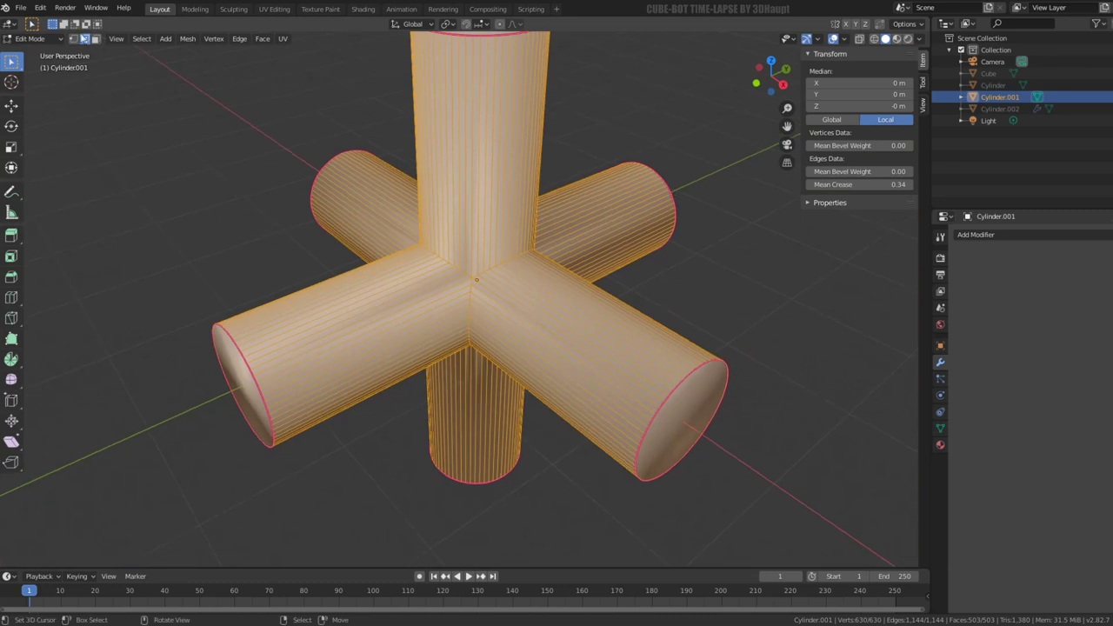
# Step: In face select, pick the six arms' end caps and grow the selection along the arms
pyautogui.click(95, 41)
pyautogui.keyDown('alt'); pyautogui.click(354, 287); pyautogui.keyUp('alt')
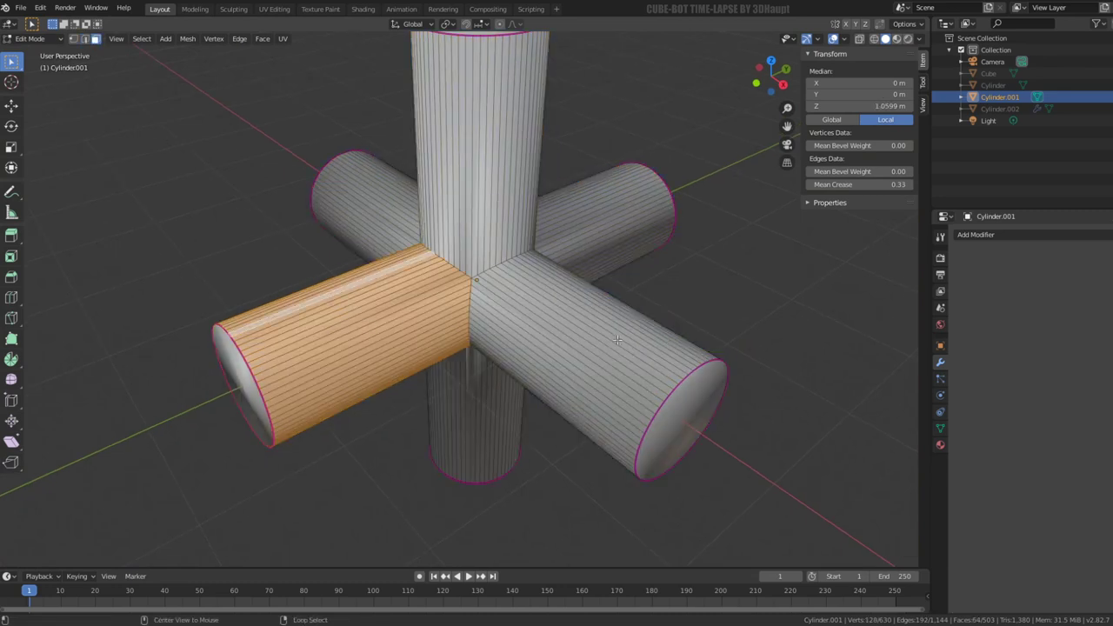
pyautogui.keyDown('alt'); pyautogui.keyDown('shift'); pyautogui.click(615, 236); pyautogui.keyUp('shift'); pyautogui.keyUp('alt')
pyautogui.click(697, 416)
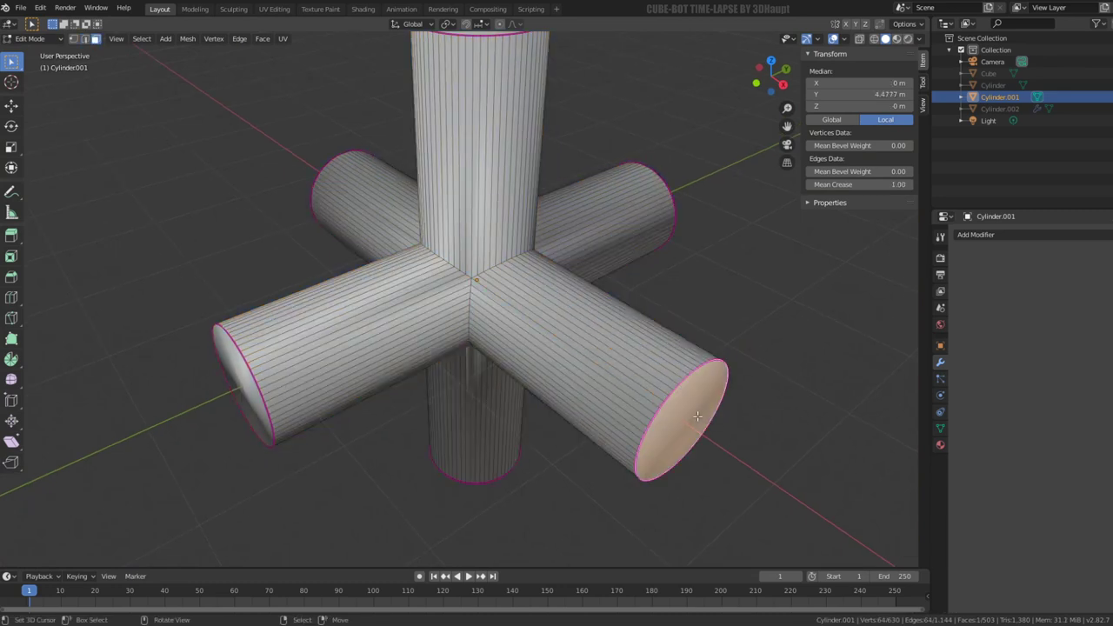
pyautogui.keyDown('shift'); pyautogui.click(252, 387); pyautogui.keyUp('shift')
pyautogui.scroll(-5, 261, 374)
pyautogui.moveTo(278, 366); pyautogui.dragTo(518, 349, button='middle')
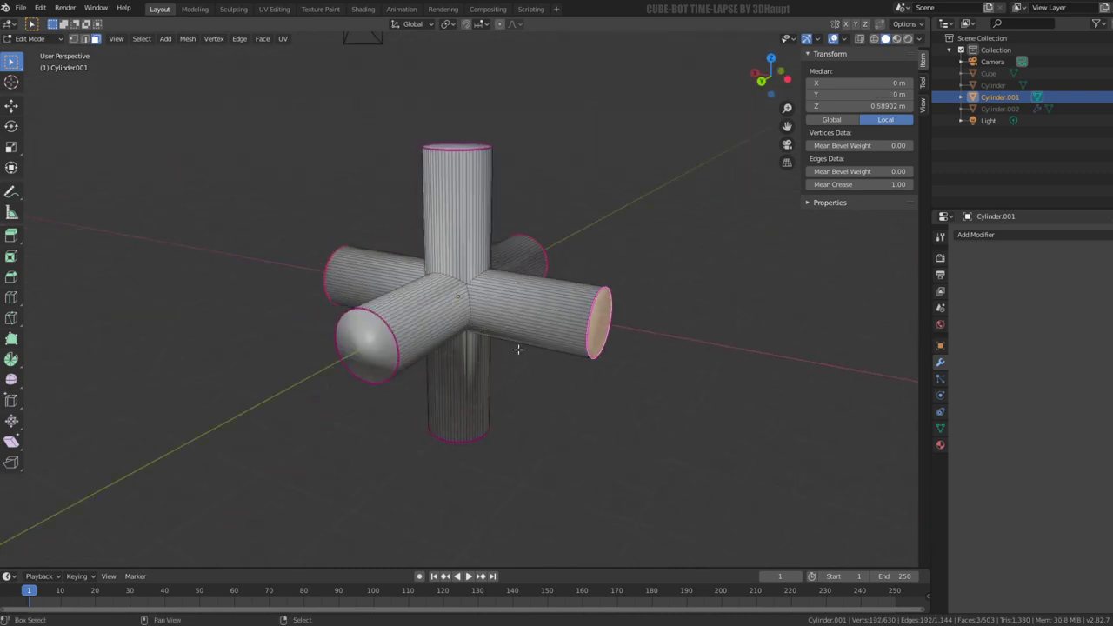
pyautogui.keyDown('shift'); pyautogui.click(343, 365); pyautogui.keyUp('shift')
pyautogui.moveTo(344, 365)
pyautogui.mouseDown(button='middle')
pyautogui.moveTo(452, 305)
pyautogui.moveTo(469, 139)
pyautogui.mouseUp(button='middle')
pyautogui.keyDown('shift'); pyautogui.click(452, 304); pyautogui.keyUp('shift')
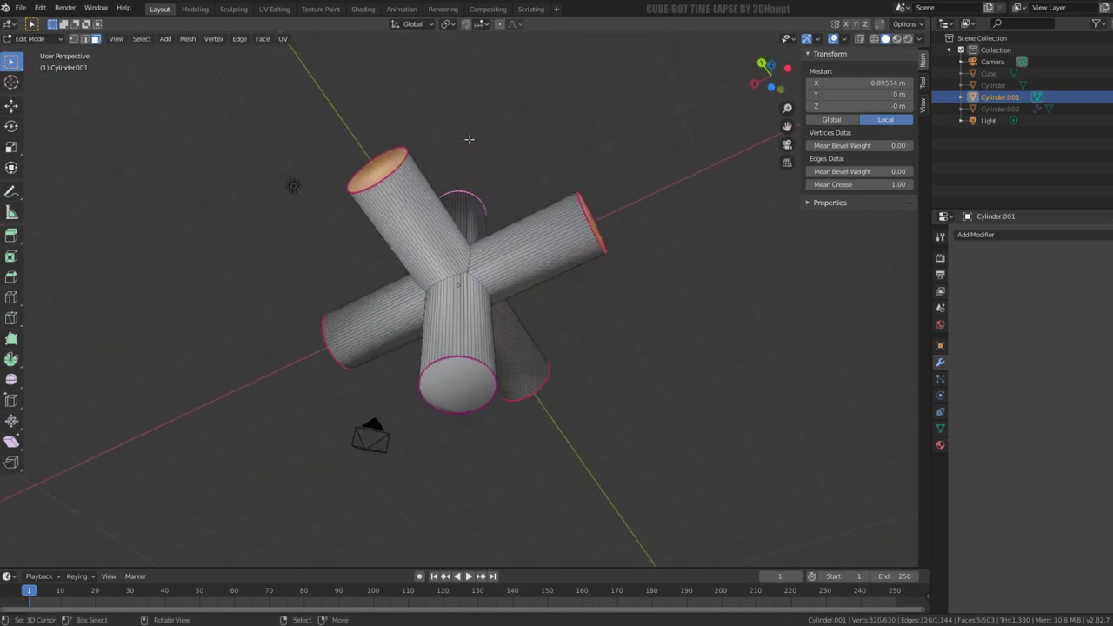
pyautogui.keyDown('shift'); pyautogui.click(453, 396); pyautogui.keyUp('shift')
pyautogui.press('ctrl+KP_Add')
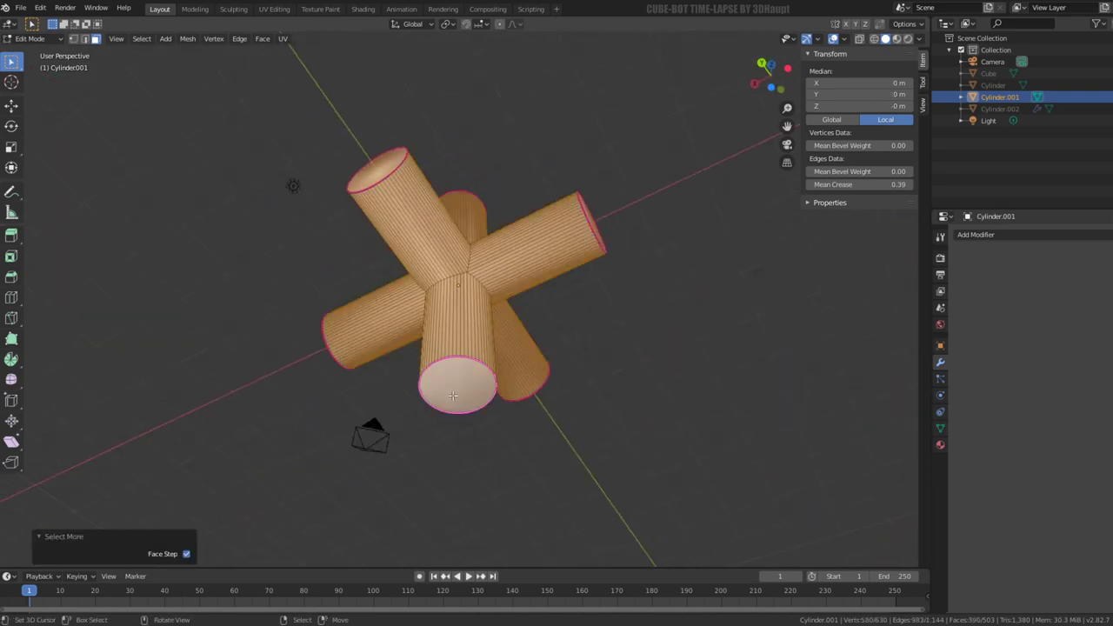
# Step: Split off the selected arms, delete the leftover inner fragment faces, and reveal the arms
pyautogui.press('v')
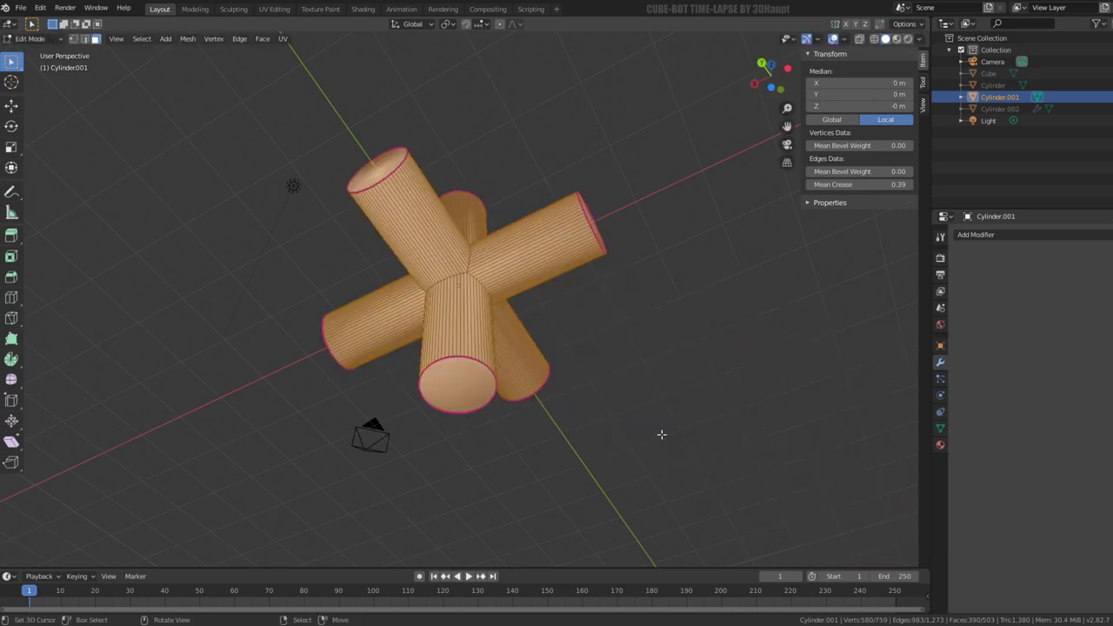
pyautogui.press('x')
pyautogui.press('x')
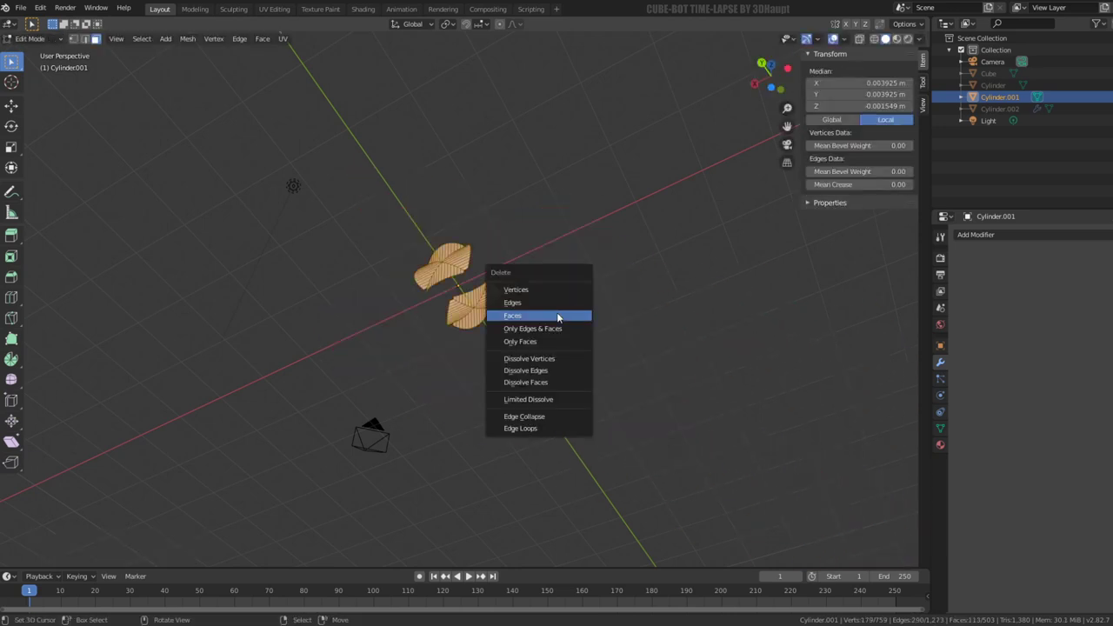
pyautogui.click(557, 312)
pyautogui.hotkey('alt', 'h')
# Step: Select the whole mesh and remove its loose geometry via Quick Favorites
pyautogui.scroll(3, 557, 311)
pyautogui.moveTo(557, 311); pyautogui.dragTo(445, 326, button='middle')
pyautogui.hotkey('alt', 'a')
pyautogui.press('a')
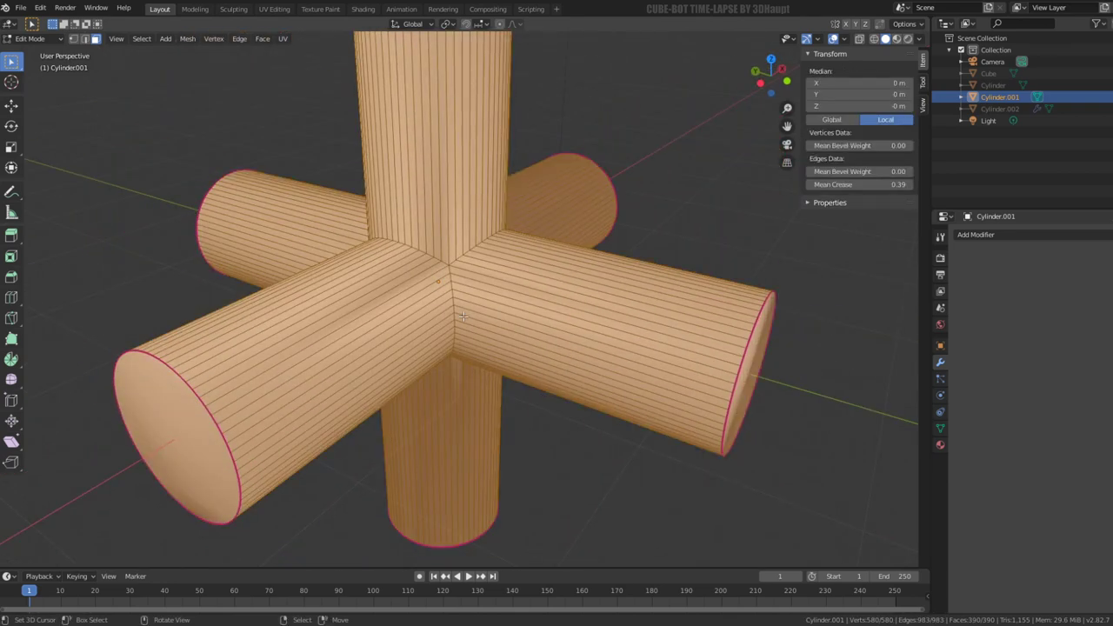
pyautogui.press('q')
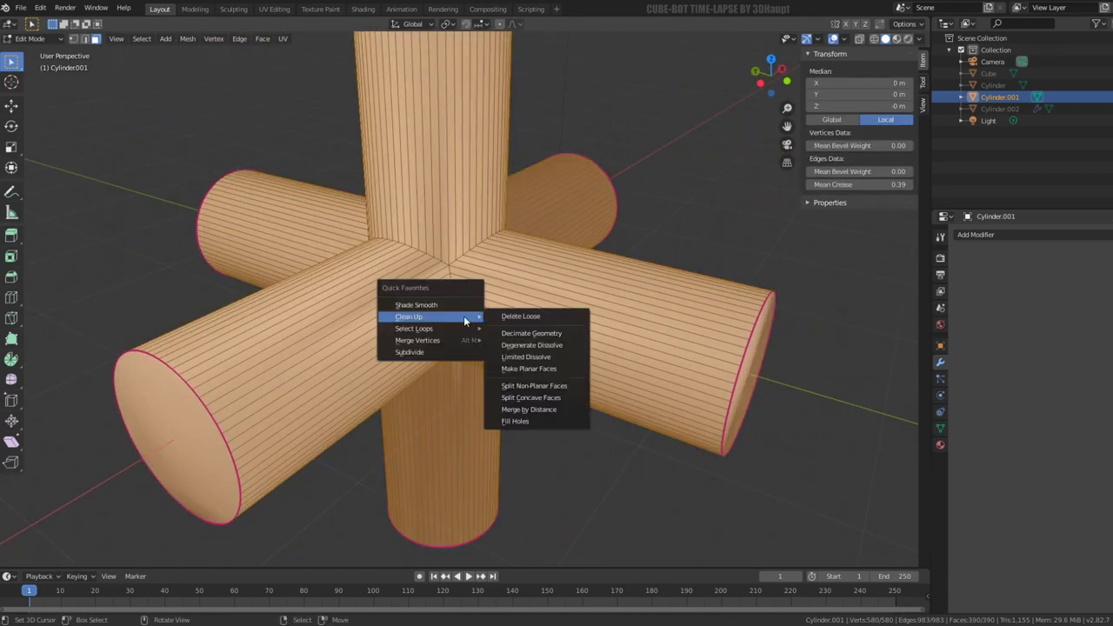
pyautogui.click(517, 316)
# Step: Merge vertices by distance across the whole mesh at 0.0101 m, removing none
pyautogui.press('a')
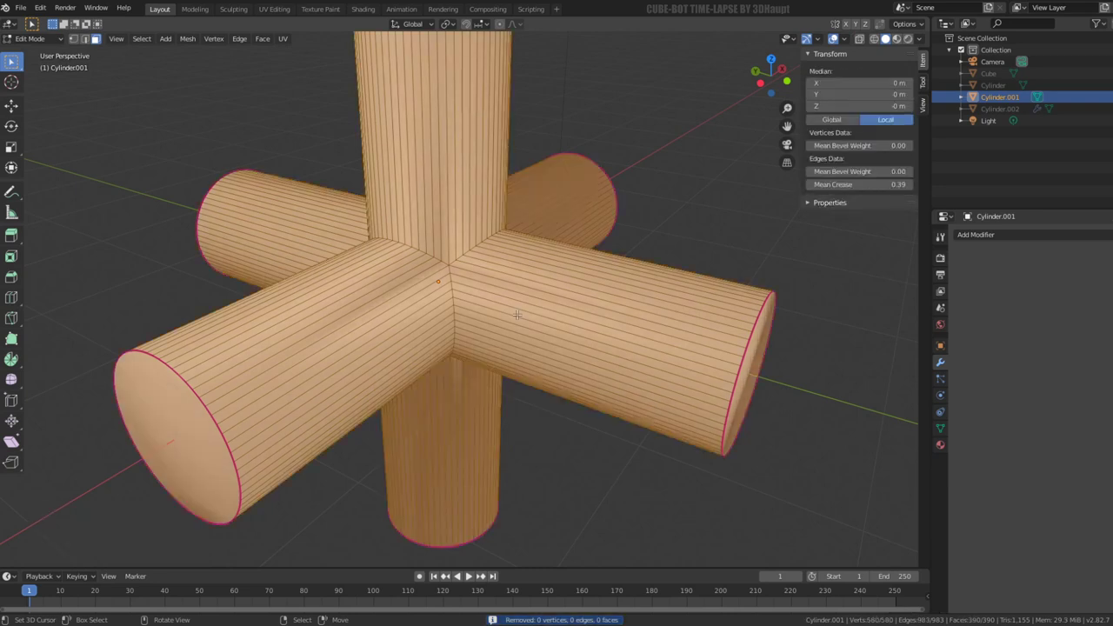
pyautogui.rightClick(519, 318)
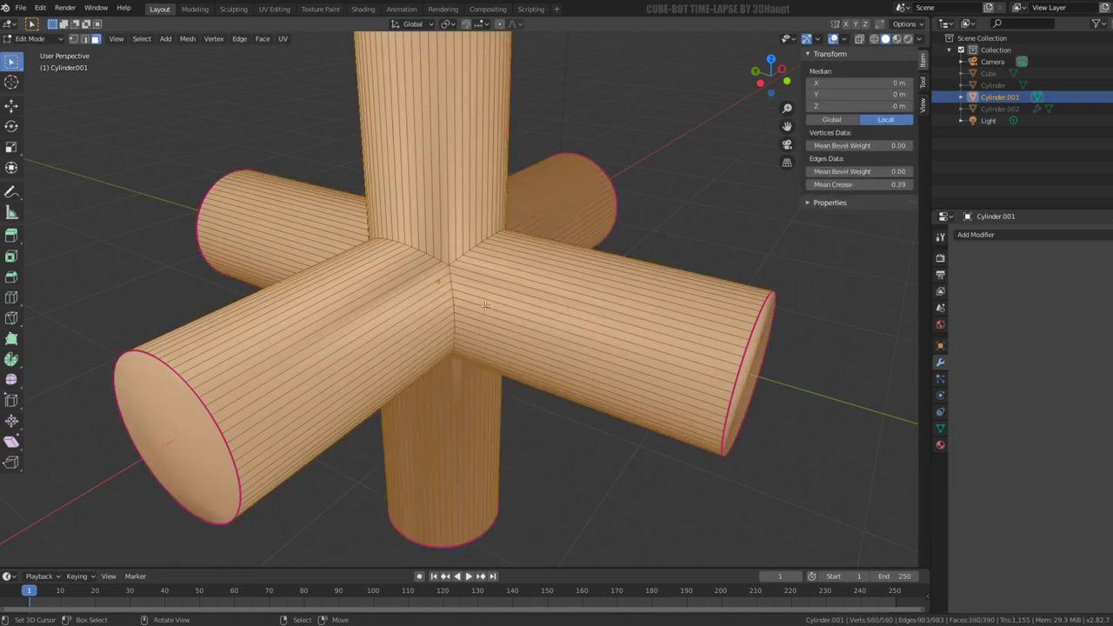
pyautogui.press('q')
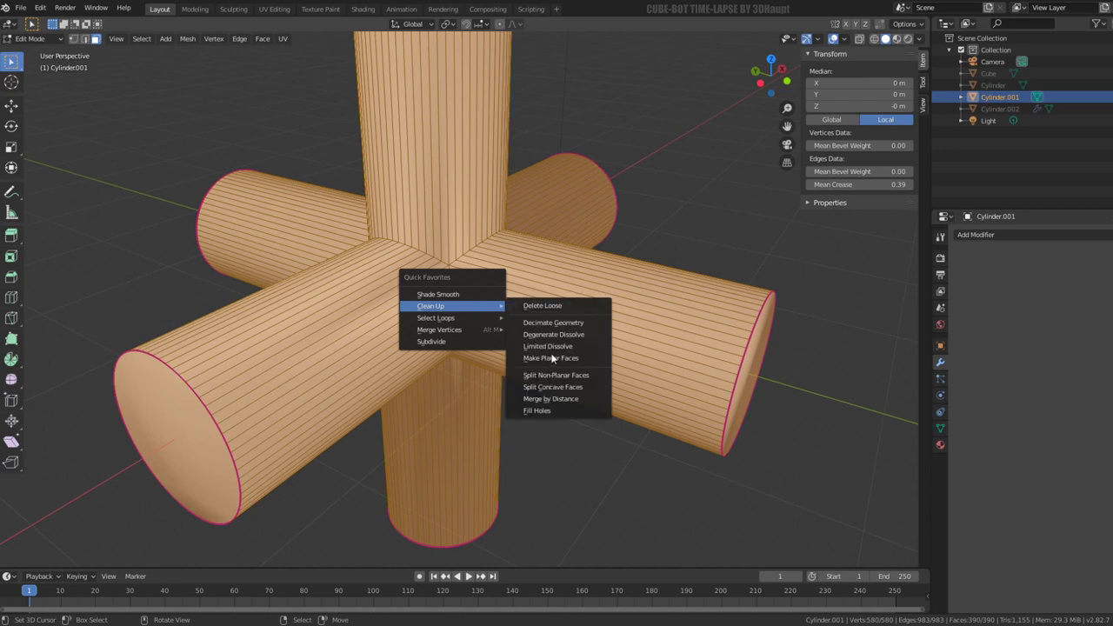
pyautogui.click(552, 398)
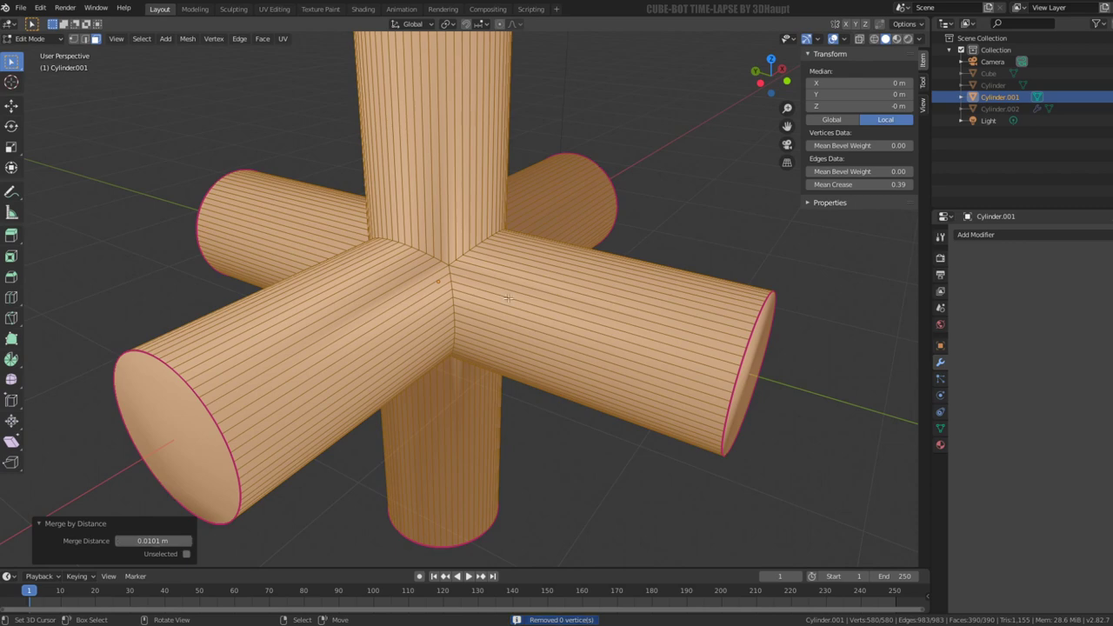
# Step: Select face loops on the left and front-right arms, then zoom in on the junction
pyautogui.moveTo(508, 299); pyautogui.dragTo(421, 294, button='middle')
pyautogui.hotkey('alt', 'a')
pyautogui.keyDown('alt'); pyautogui.click(421, 294); pyautogui.keyUp('alt')
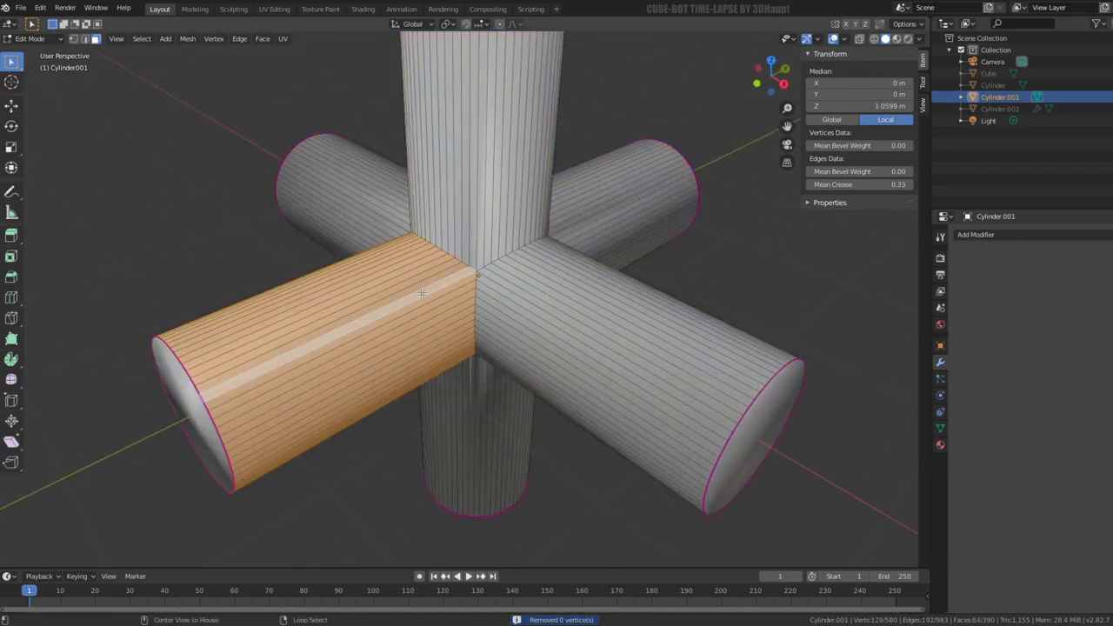
pyautogui.keyDown('alt'); pyautogui.click(590, 290); pyautogui.keyUp('alt')
pyautogui.keyDown('alt'); pyautogui.click(601, 230); pyautogui.keyUp('alt')
pyautogui.keyDown('alt'); pyautogui.click(558, 330); pyautogui.keyUp('alt')
pyautogui.keyDown('ctrl'); pyautogui.keyDown('alt'); pyautogui.click(546, 296); pyautogui.keyUp('alt'); pyautogui.keyUp('ctrl')
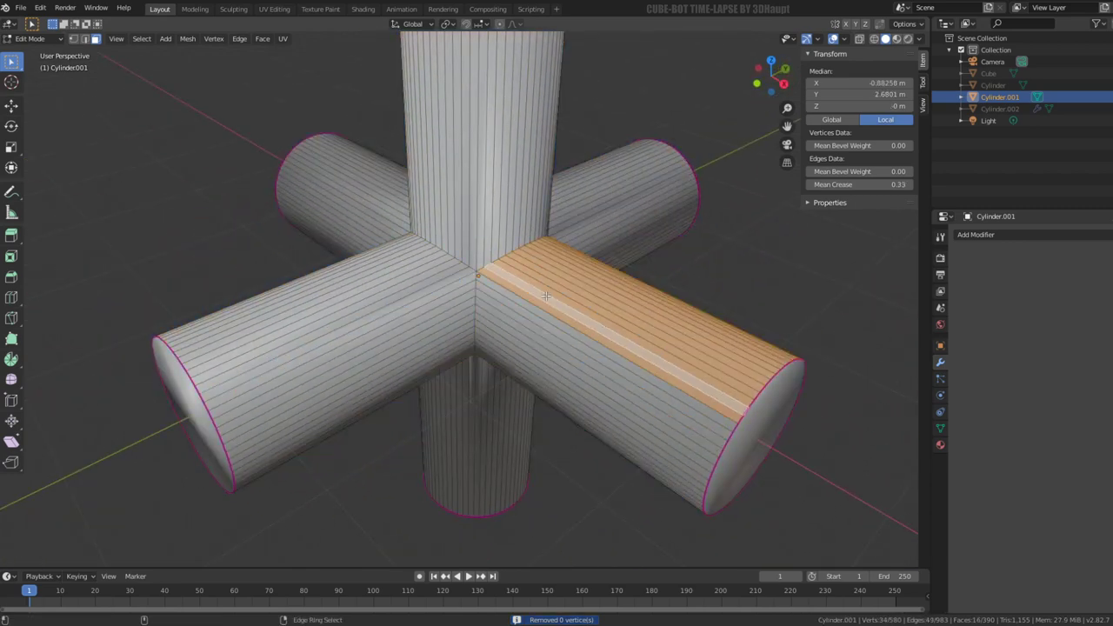
pyautogui.moveTo(546, 296); pyautogui.dragTo(391, 313, button='middle')
pyautogui.scroll(5, 392, 313)
# Step: Select face loops near the junction and test-move a diagonal strip on the left arm
pyautogui.keyDown('alt'); pyautogui.click(374, 331); pyautogui.keyUp('alt')
pyautogui.press('g')
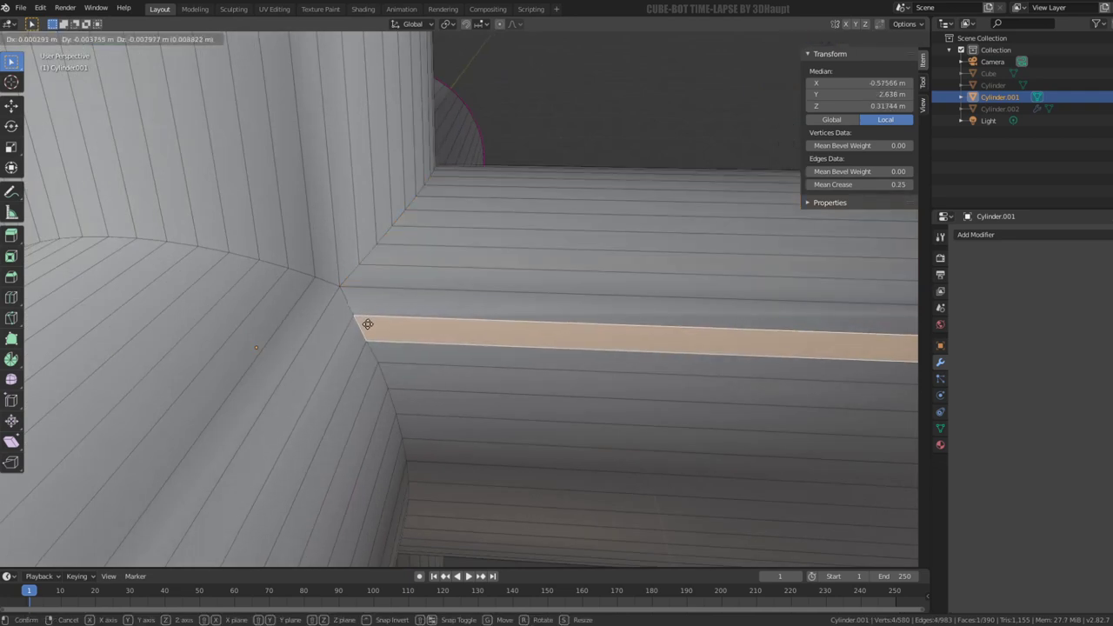
pyautogui.click(365, 298)
pyautogui.keyDown('alt'); pyautogui.click(315, 317); pyautogui.keyUp('alt')
pyautogui.press('g')
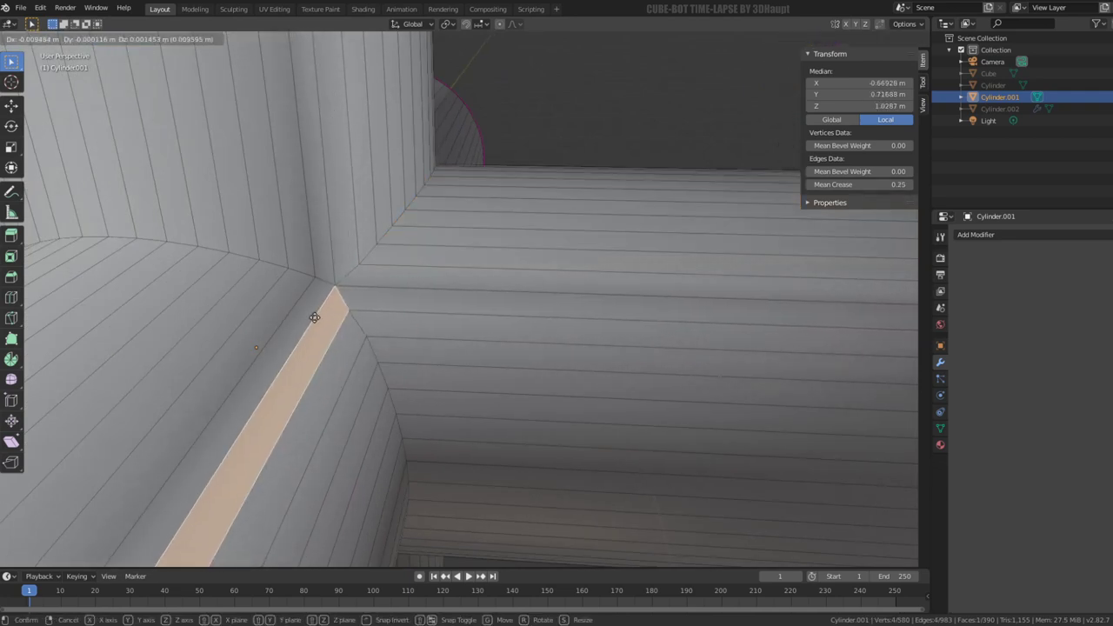
pyautogui.click(322, 315)
# Step: In vertex select, pick a seam vertex at the junction, test-move it, and cancel
pyautogui.click(73, 39)
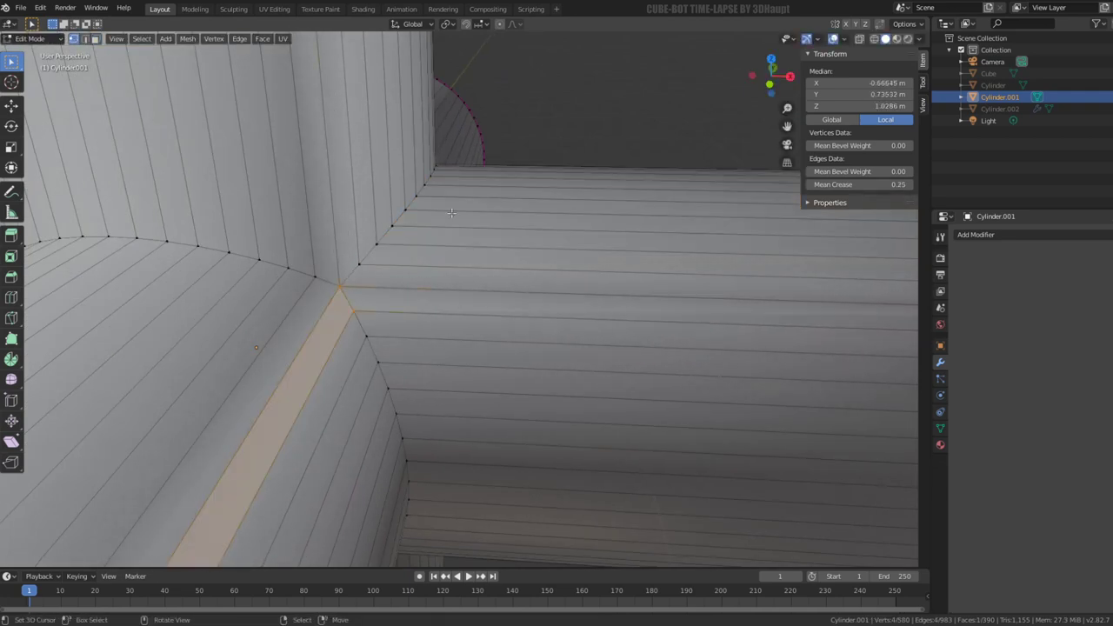
pyautogui.click(372, 305)
pyautogui.moveTo(399, 298); pyautogui.dragTo(409, 295, button='middle')
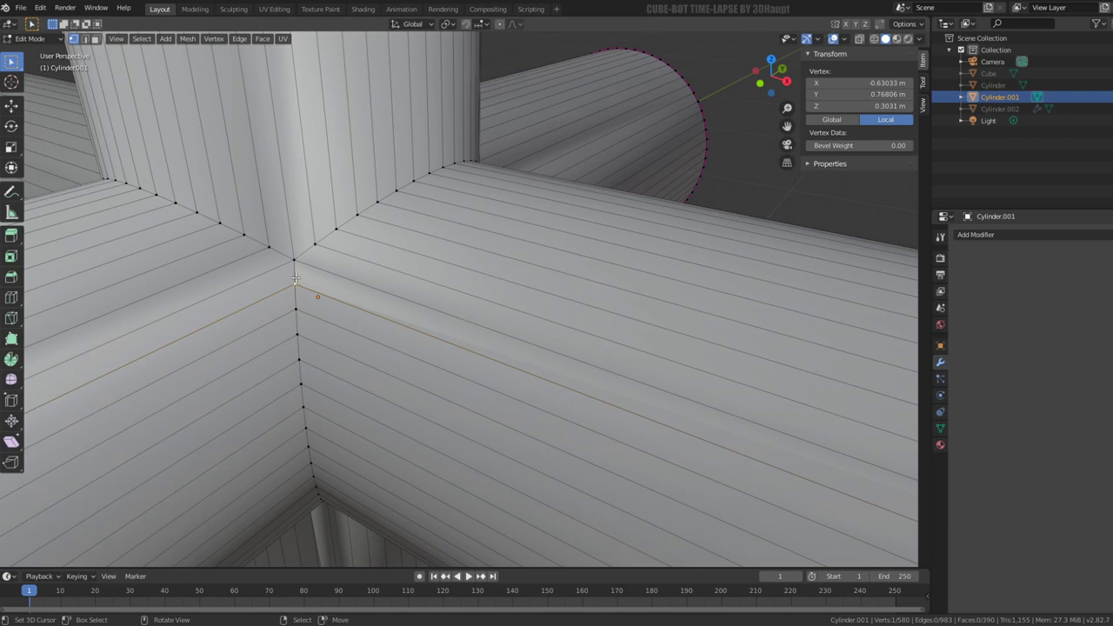
pyautogui.scroll(-5, 296, 270)
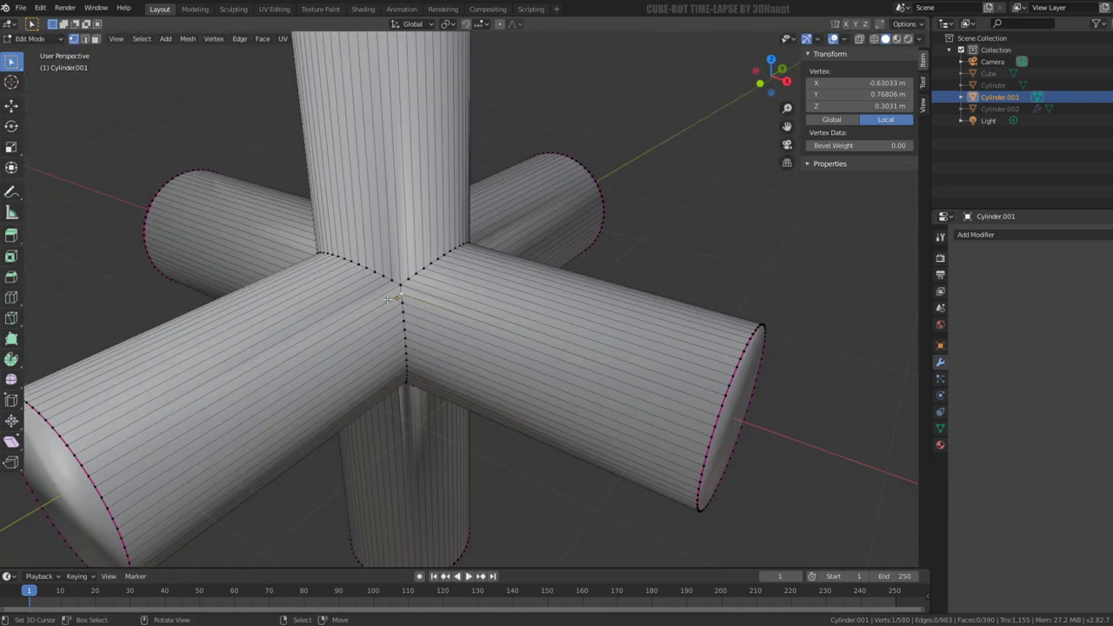
pyautogui.scroll(3, 296, 270)
pyautogui.scroll(2, 296, 267)
pyautogui.click(301, 270)
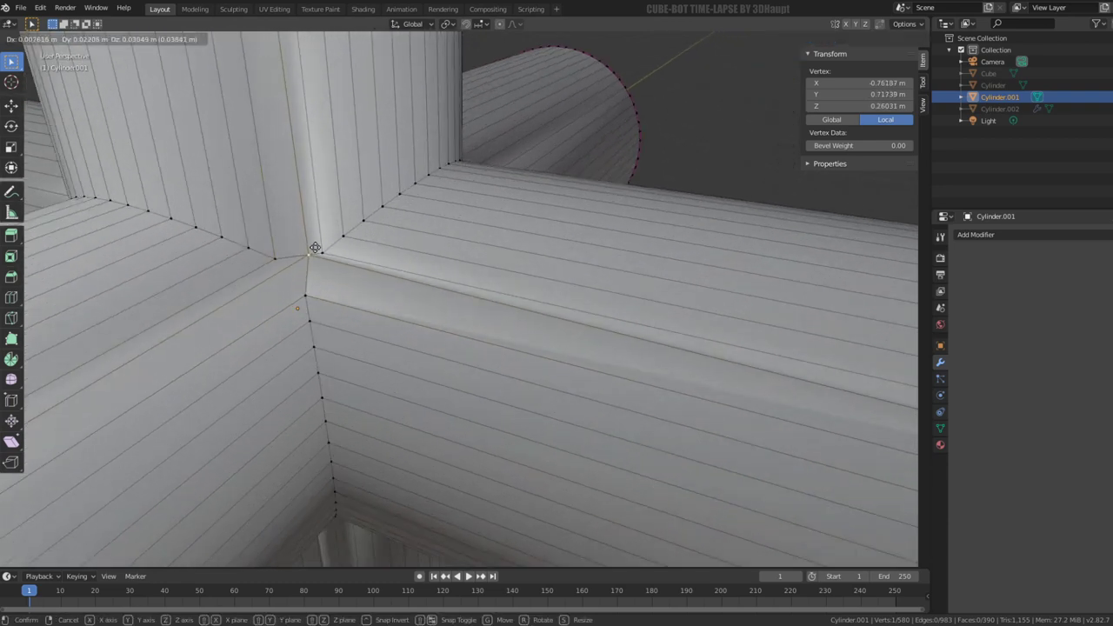
pyautogui.scroll(-3, 301, 269)
pyautogui.scroll(-2, 453, 280)
pyautogui.moveTo(453, 280); pyautogui.dragTo(529, 323, button='middle')
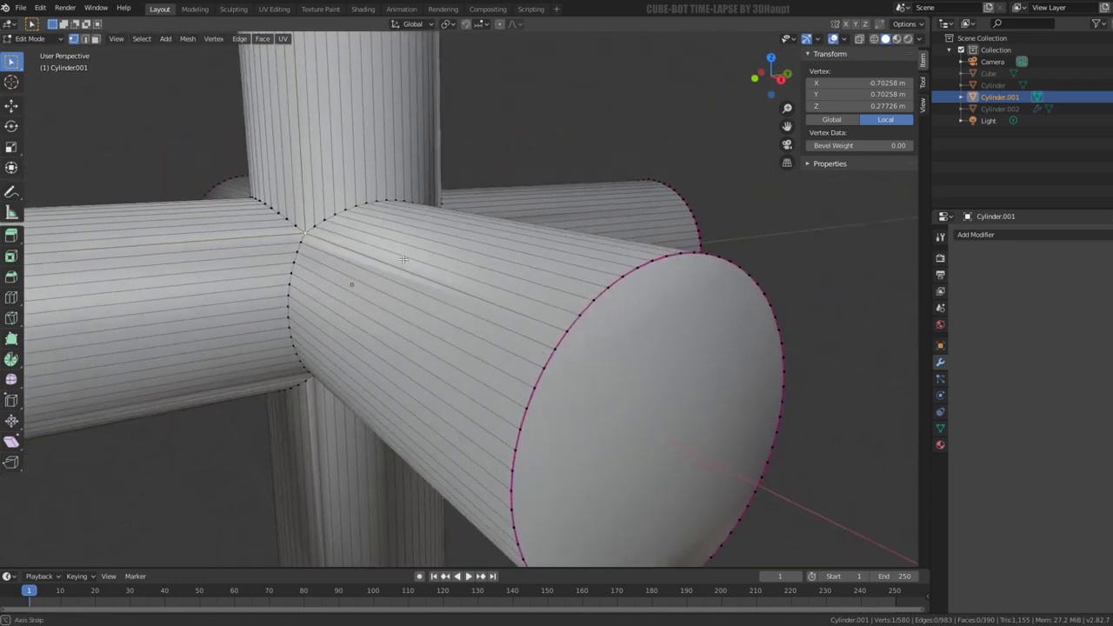
pyautogui.press('g')
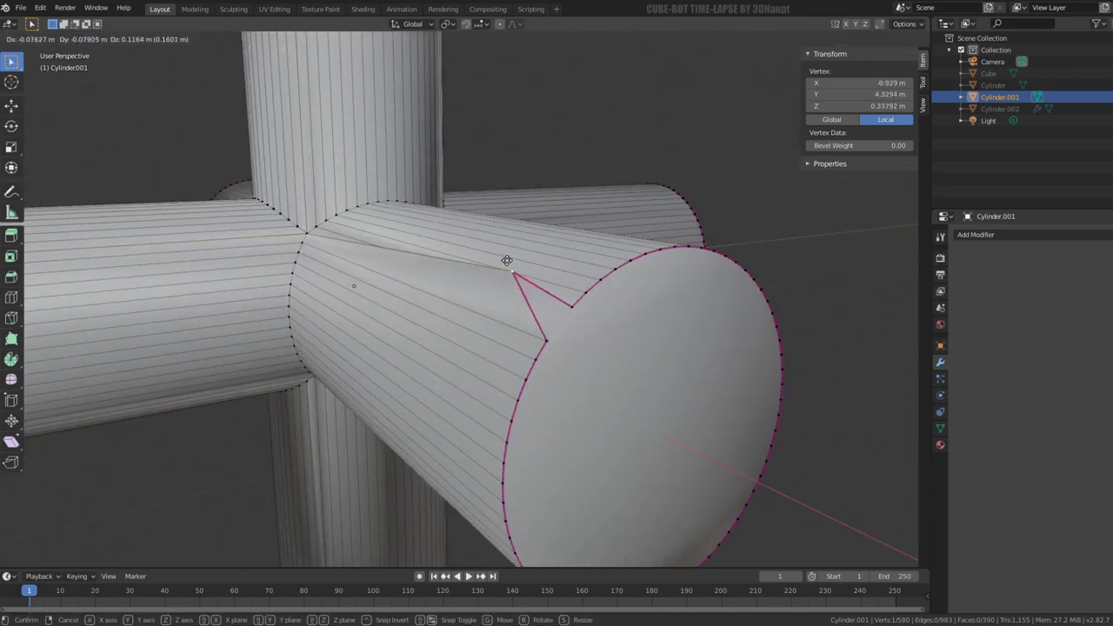
pyautogui.rightClick(529, 354)
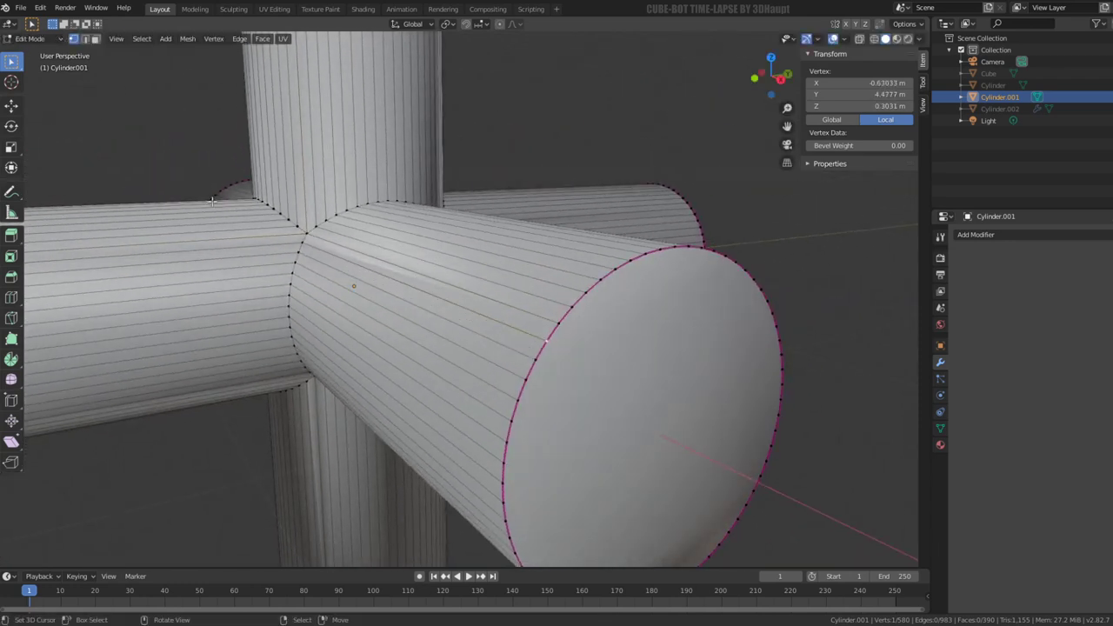
# Step: Back in face select, select face strips around the whole front arm
pyautogui.click(96, 38)
pyautogui.keyDown('ctrl'); pyautogui.keyDown('alt'); pyautogui.click(480, 286); pyautogui.keyUp('alt'); pyautogui.keyUp('ctrl')
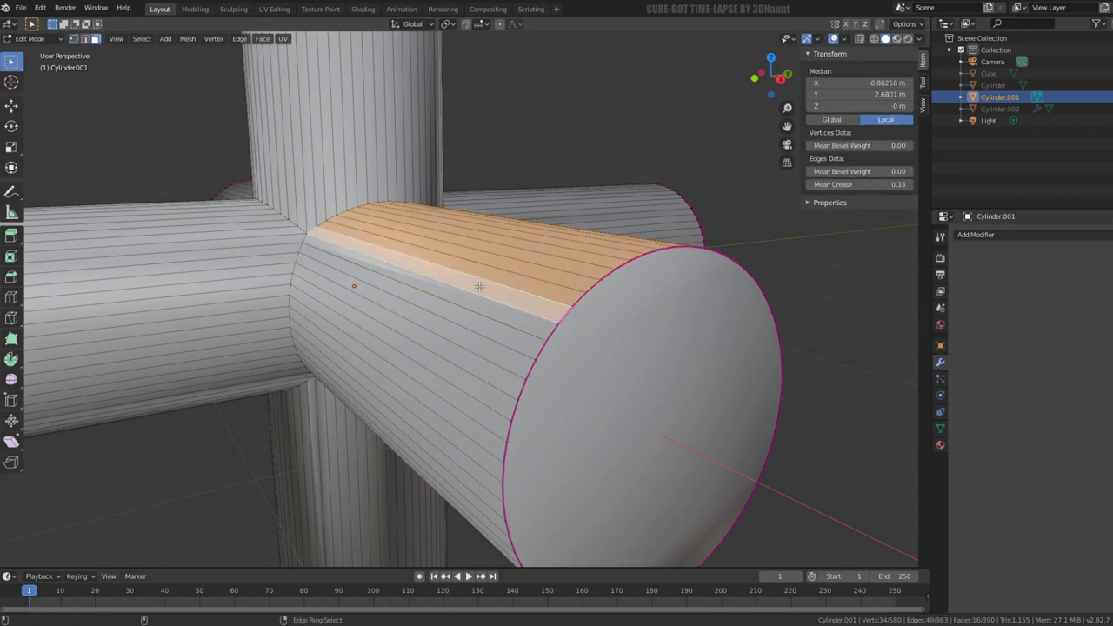
pyautogui.keyDown('ctrl'); pyautogui.keyDown('alt'); pyautogui.click(388, 332); pyautogui.keyUp('alt'); pyautogui.keyUp('ctrl')
pyautogui.keyDown('ctrl'); pyautogui.keyDown('alt'); pyautogui.click(207, 264); pyautogui.keyUp('alt'); pyautogui.keyUp('ctrl')
pyautogui.moveTo(207, 265)
pyautogui.mouseDown(button='middle')
pyautogui.moveTo(407, 231)
pyautogui.moveTo(567, 366)
pyautogui.mouseUp(button='middle')
# Step: Hide the front arm with its end cap, delete all other geometry, then reveal it in top view
pyautogui.keyDown('shift'); pyautogui.click(567, 366); pyautogui.keyUp('shift')
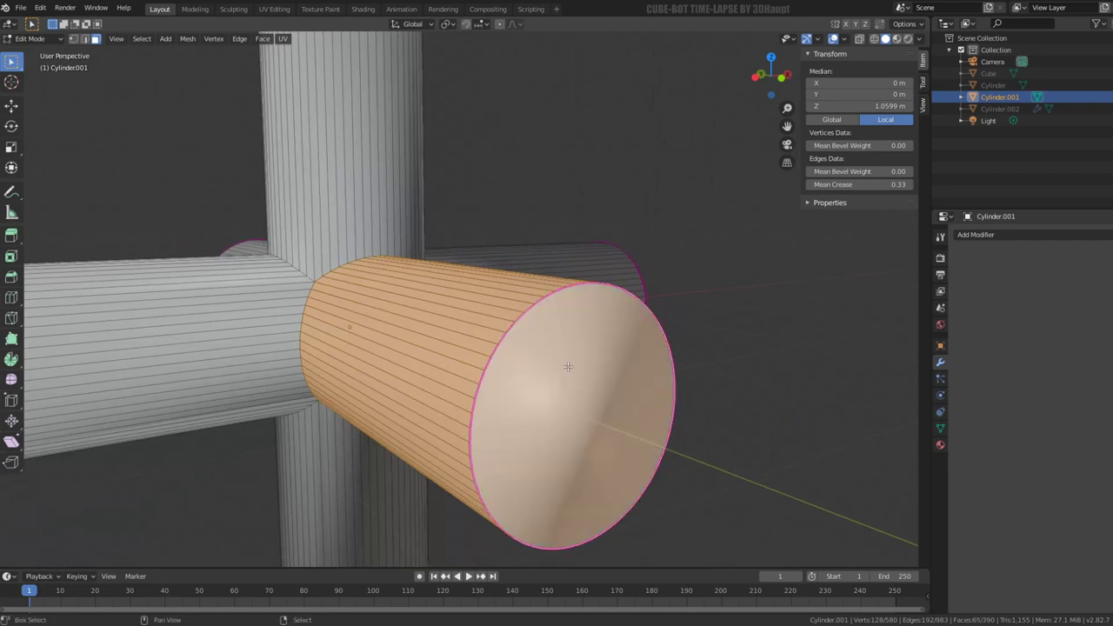
pyautogui.press('x')
pyautogui.click(611, 347)
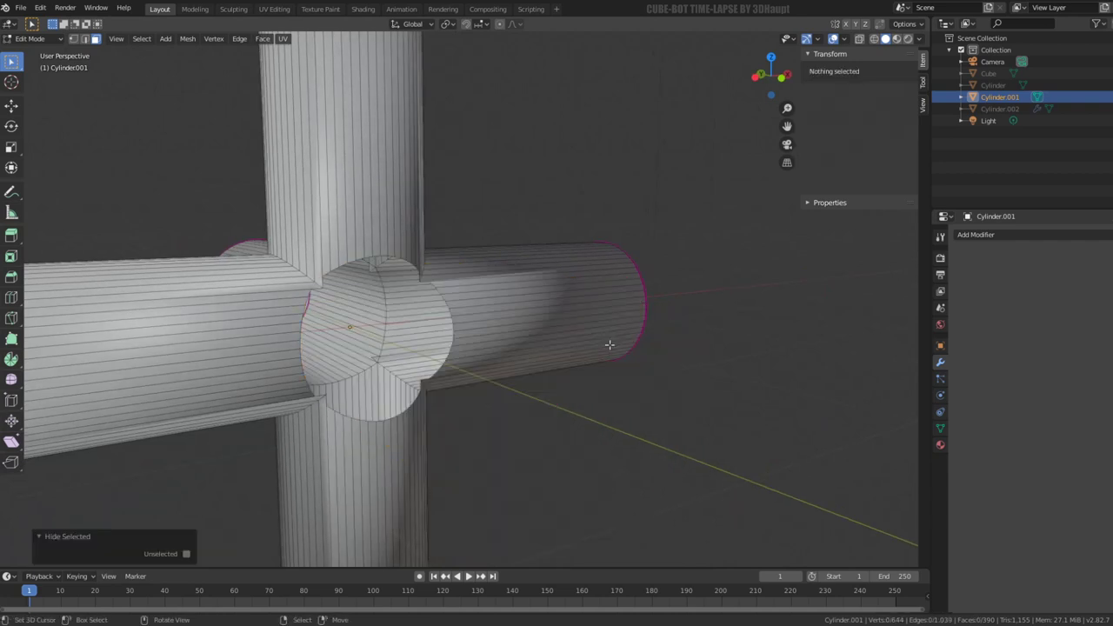
pyautogui.press('a')
pyautogui.press('x')
pyautogui.click(610, 345)
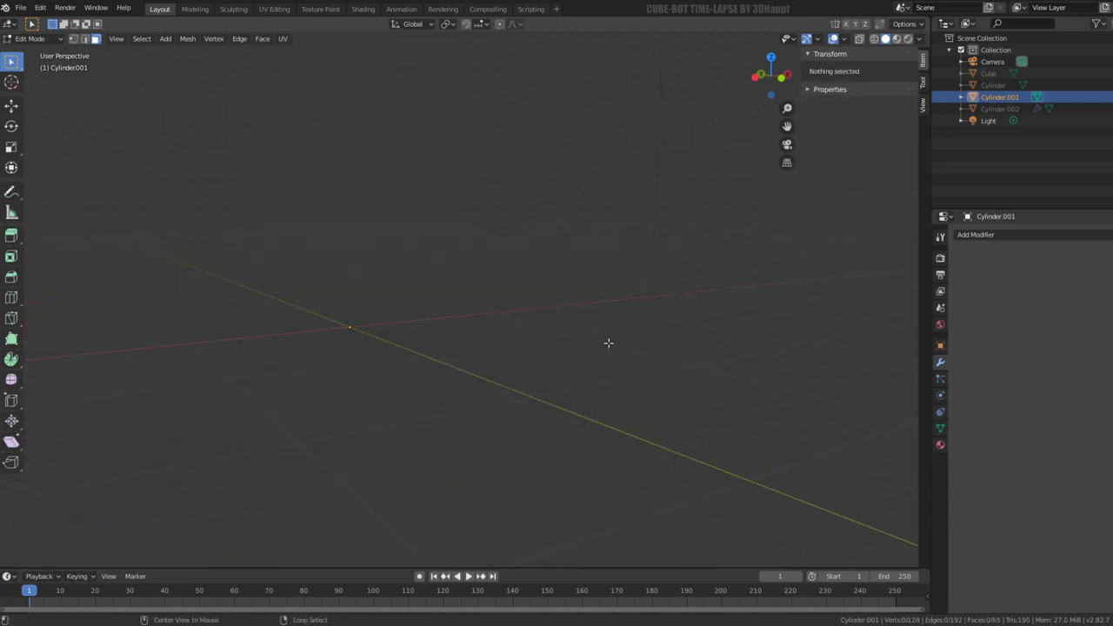
pyautogui.hotkey('alt', 'h')
pyautogui.scroll(-5, 609, 343)
pyautogui.moveTo(609, 343); pyautogui.dragTo(551, 389, button='middle')
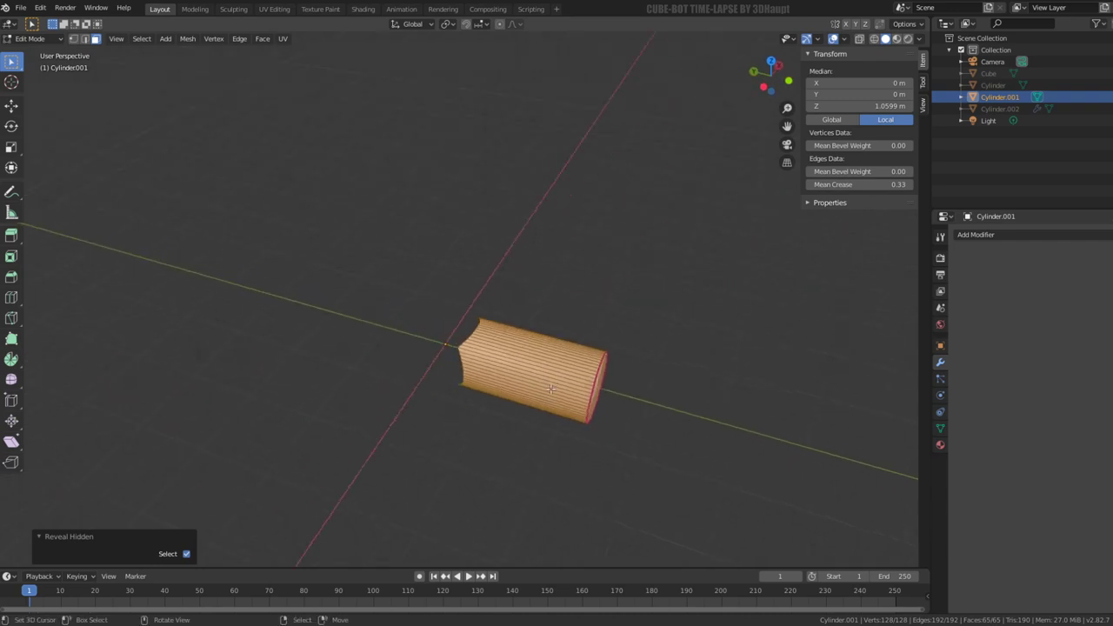
pyautogui.press('KP_7')
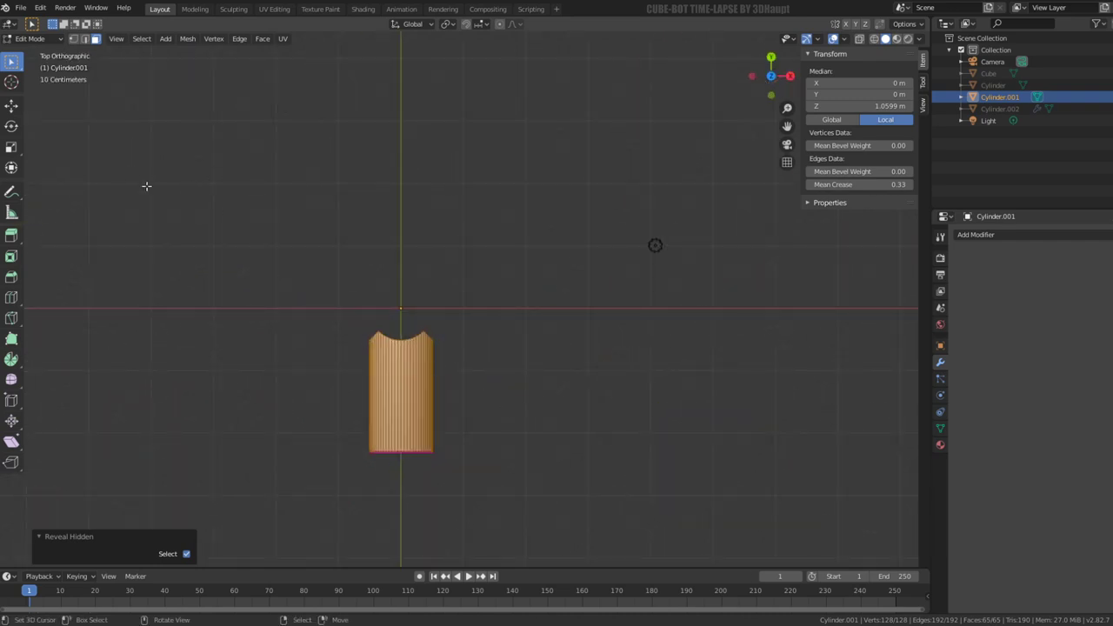
# Step: In Object Mode, add linked arm copies rotated 90° and then 180° about the centre
pyautogui.press('Tab')
pyautogui.hotkey('shift', 's')
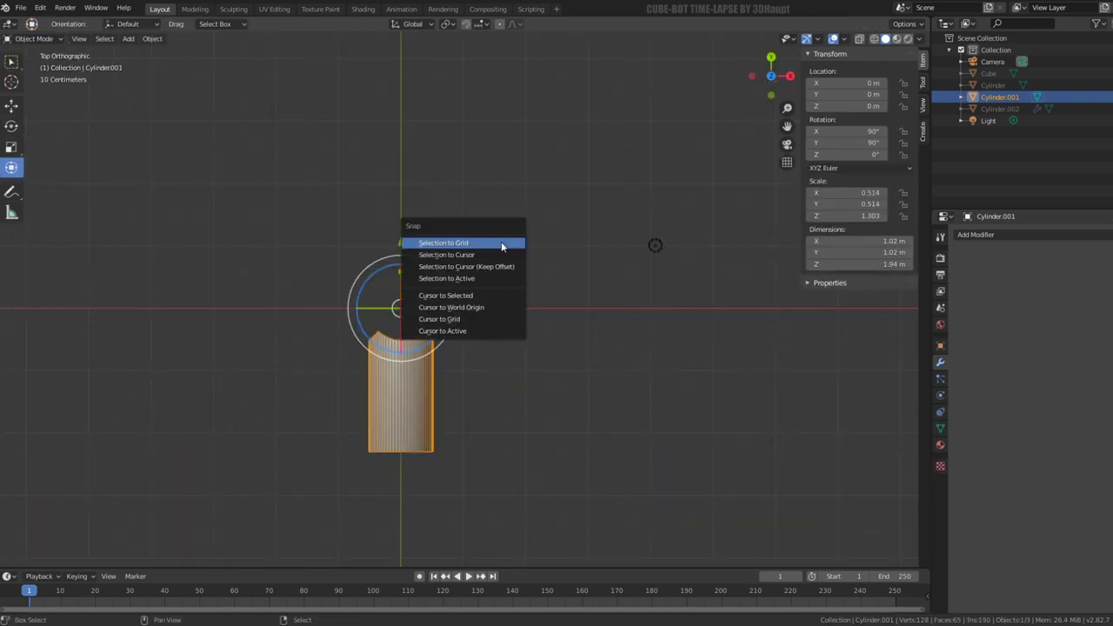
pyautogui.hotkey('alt', 'd')
pyautogui.press('Escape')
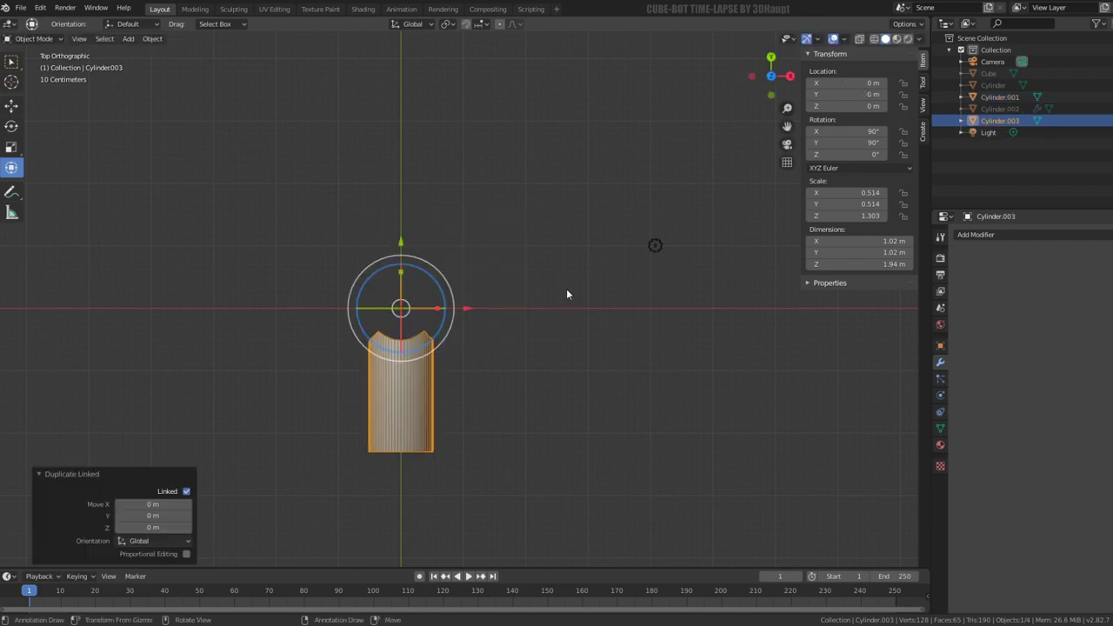
pyautogui.press('r')
pyautogui.click(414, 416)
pyautogui.hotkey('alt', 'd')
pyautogui.press('Escape')
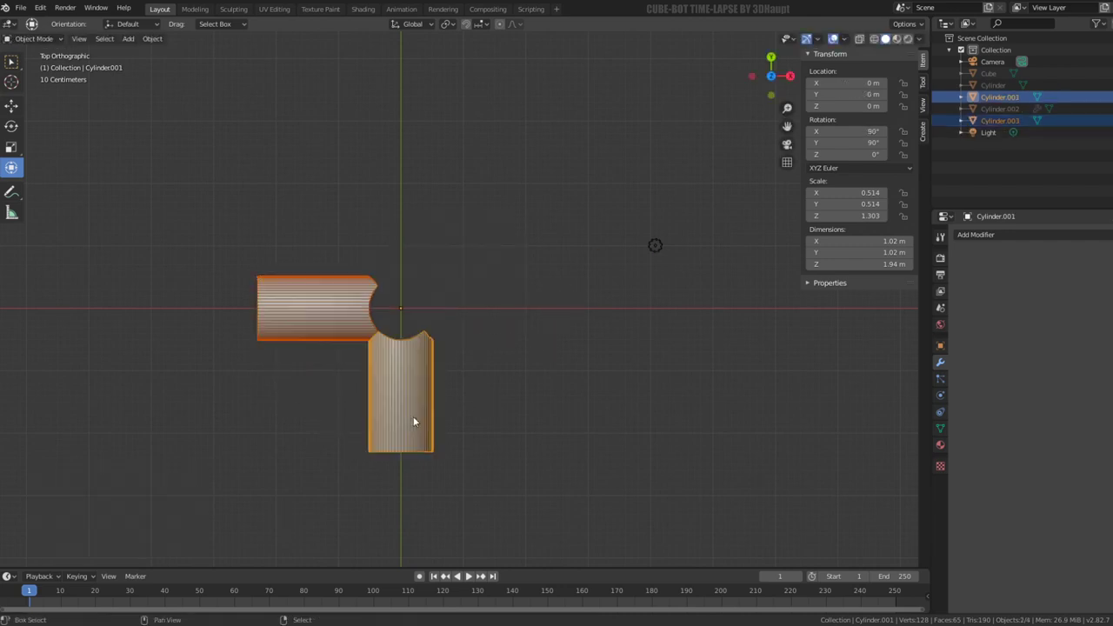
pyautogui.press('KP_Decimal')
pyautogui.scroll(-5, 546, 285)
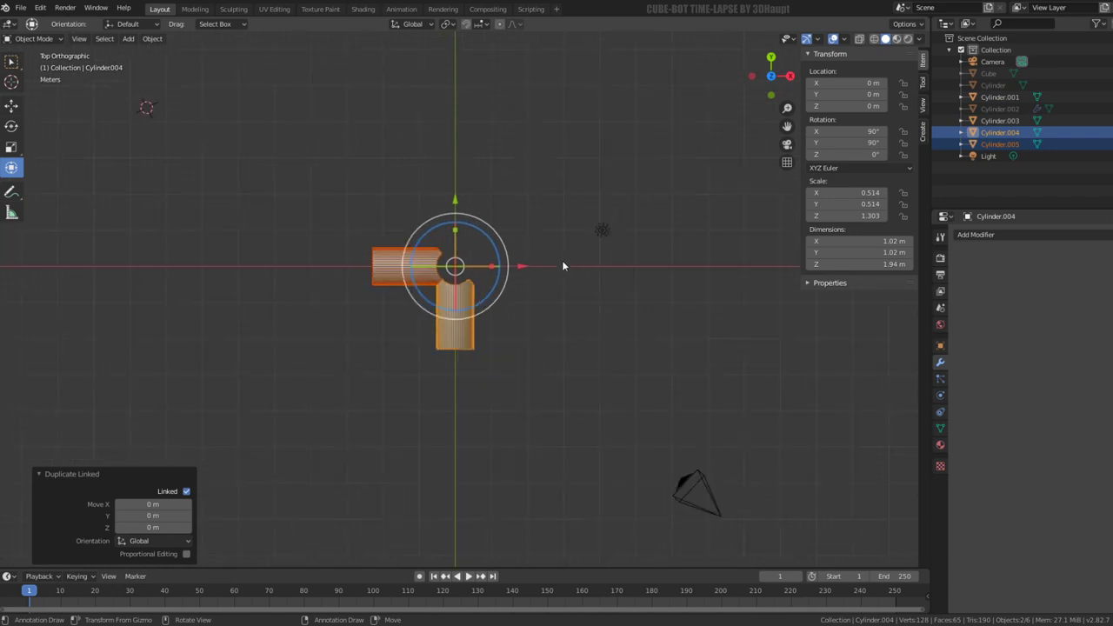
pyautogui.press('r')
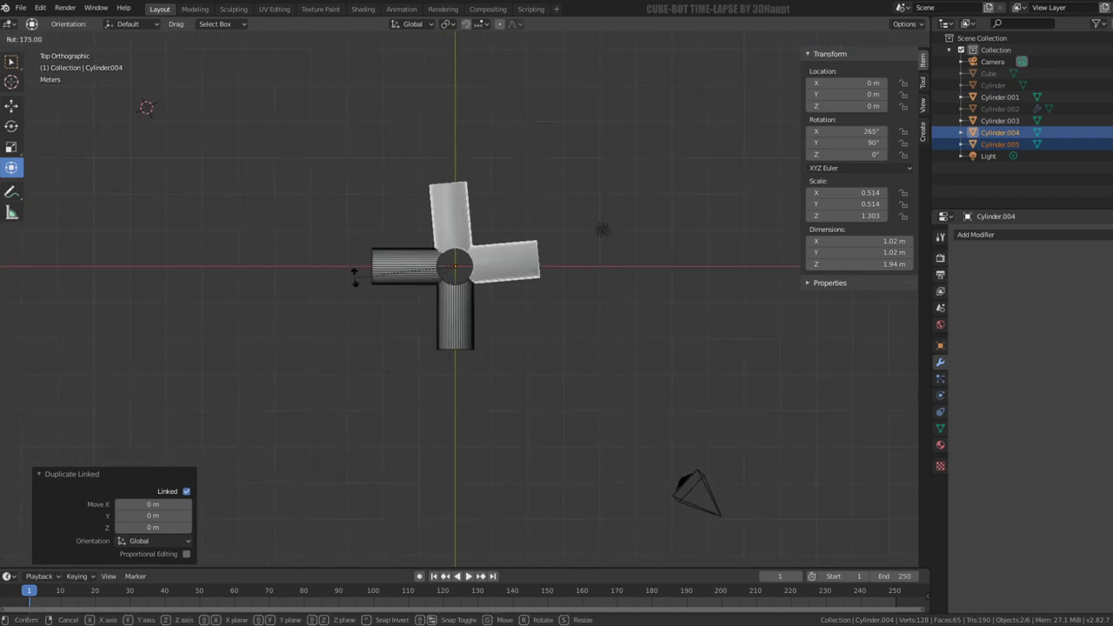
pyautogui.click(355, 277)
# Step: In Right view, make linked copies of the top and bottom arms rotated a quarter-turn
pyautogui.scroll(5, 355, 274)
pyautogui.click(433, 322)
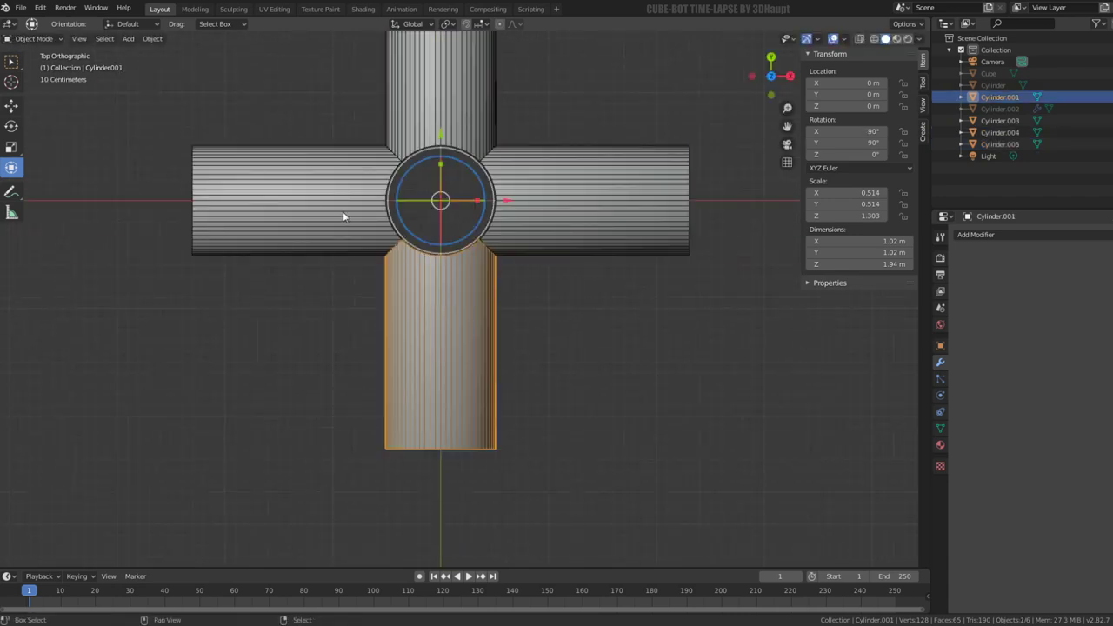
pyautogui.keyDown('shift'); pyautogui.click(477, 123); pyautogui.keyUp('shift')
pyautogui.press('KP_3')
pyautogui.hotkey('alt', 'd')
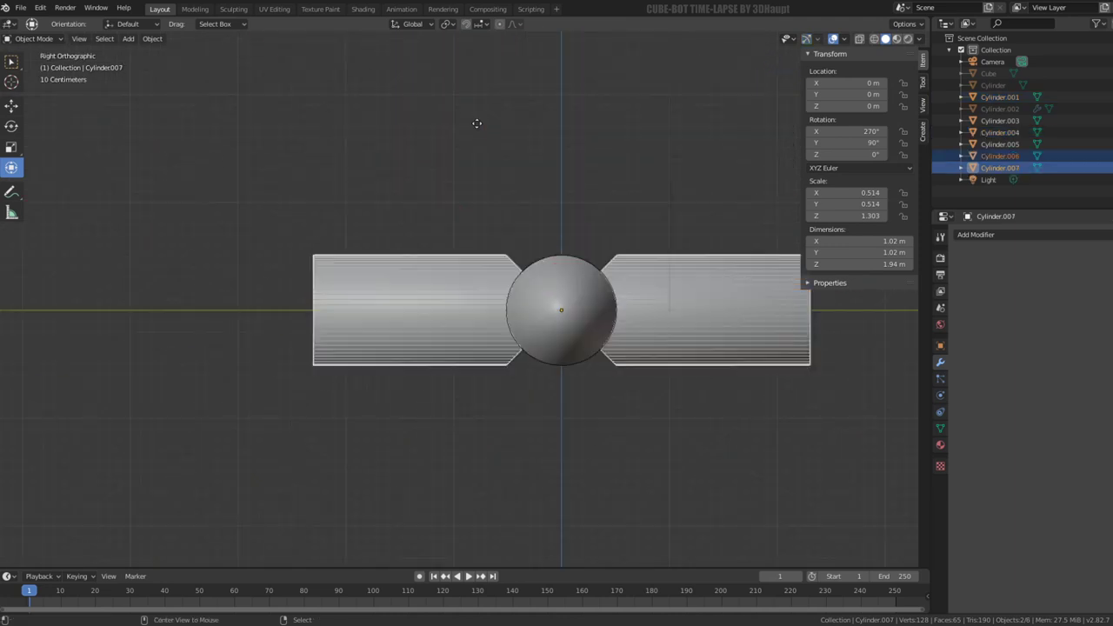
pyautogui.rightClick(477, 122)
pyautogui.press('r')
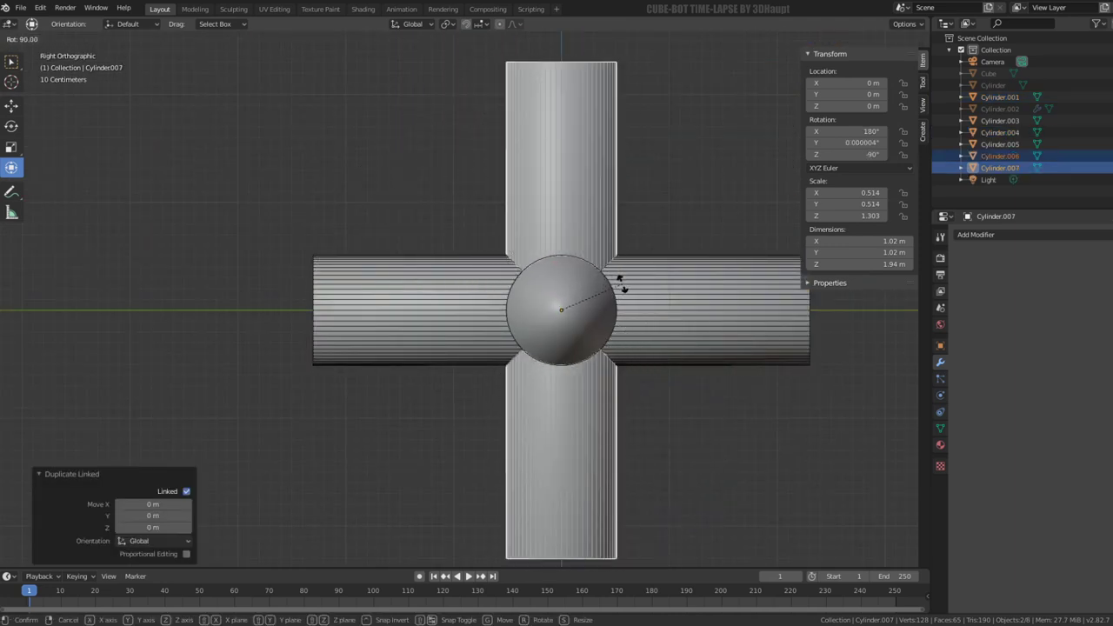
pyautogui.click(623, 286)
pyautogui.moveTo(623, 285)
pyautogui.mouseDown(button='middle')
pyautogui.moveTo(374, 233)
pyautogui.moveTo(524, 264)
pyautogui.moveTo(421, 237)
pyautogui.mouseUp(button='middle')
# Step: Select all the arms, then pick the vertical and front-right cylinders
pyautogui.press('a')
pyautogui.scroll(5, 565, 267)
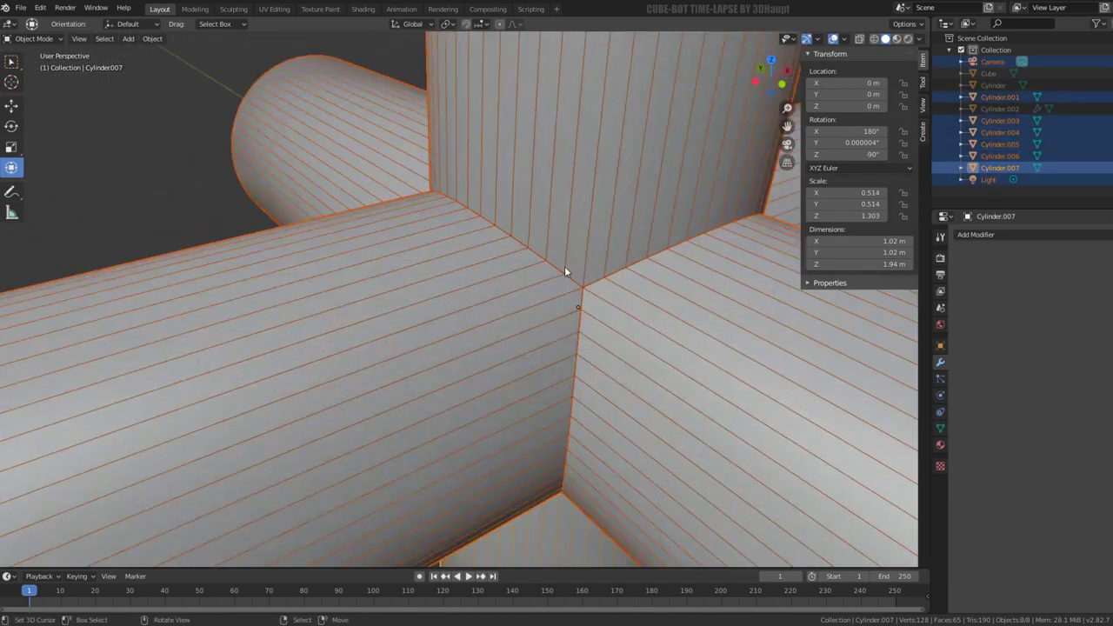
pyautogui.press('q')
pyautogui.press('q')
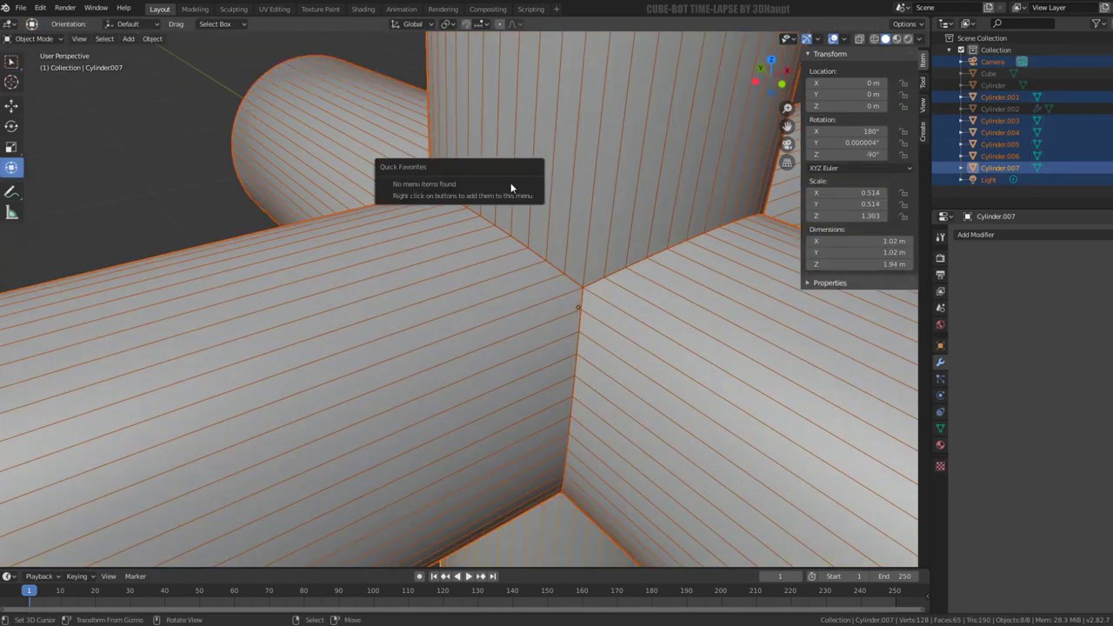
pyautogui.scroll(-4, 567, 269)
pyautogui.scroll(-3, 567, 269)
pyautogui.click(567, 269)
pyautogui.click(527, 298)
# Step: Join all six cylinders with Ctrl+J and Merge by Distance, removing 196 vertices
pyautogui.keyDown('shift'); pyautogui.click(528, 322); pyautogui.keyUp('shift')
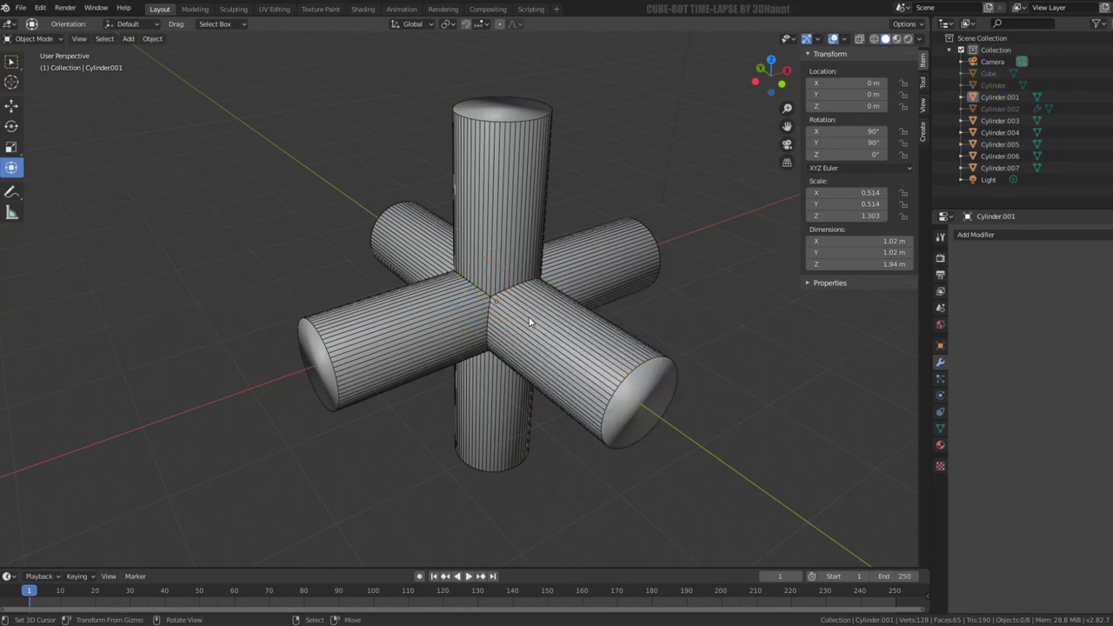
pyautogui.press('a')
pyautogui.hotkey('ctrl', 'j')
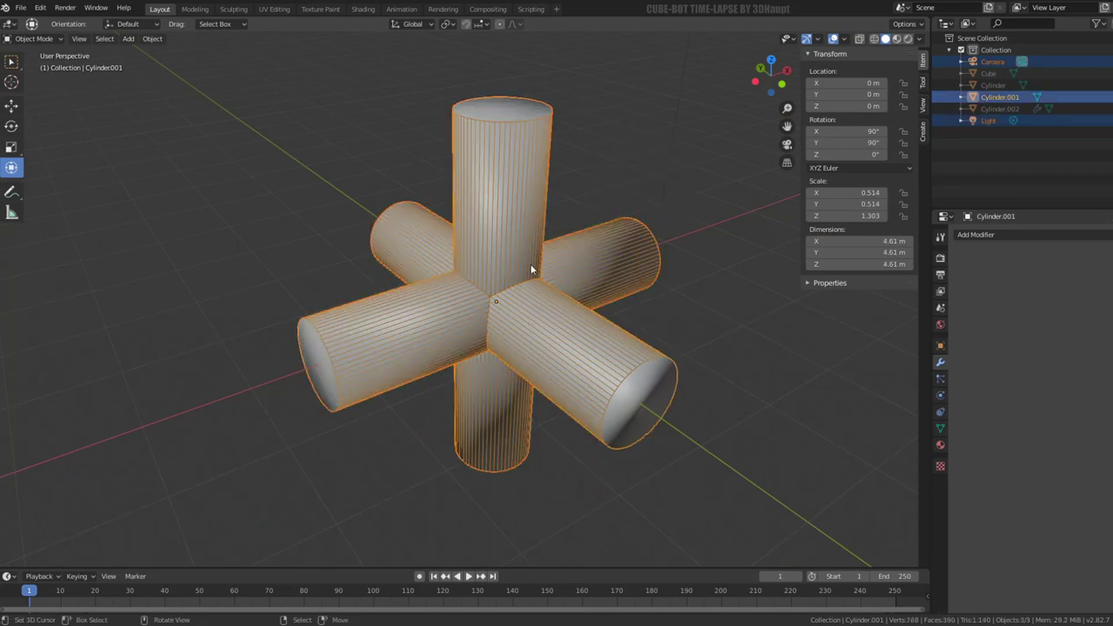
pyautogui.press('Tab')
pyautogui.press('q')
pyautogui.moveTo(520, 305)
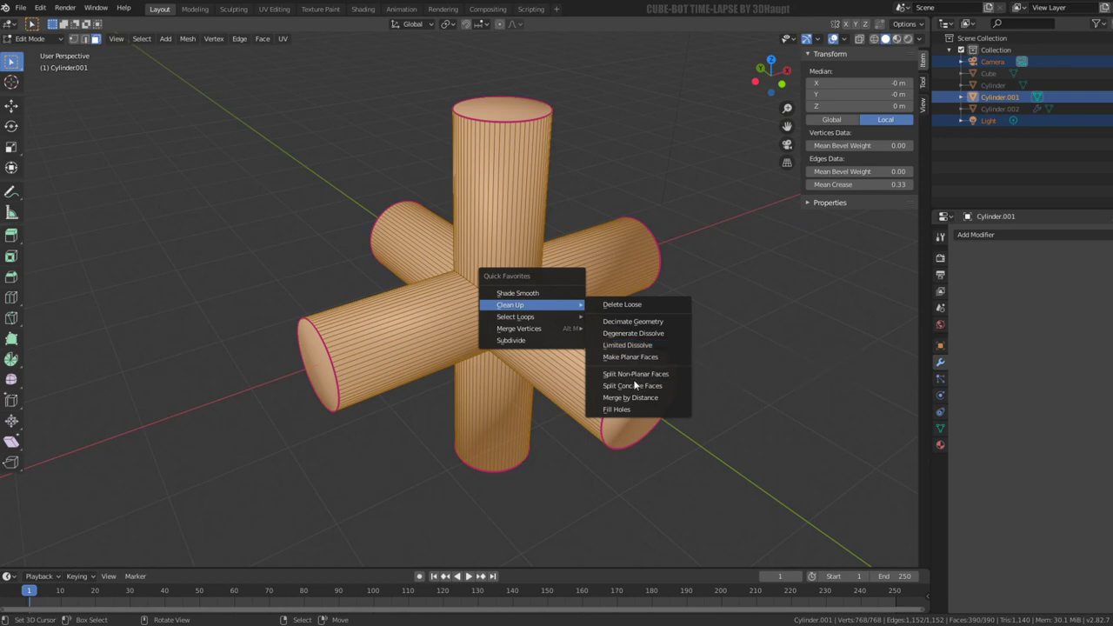
pyautogui.click(639, 397)
# Step: Select the end loops of the right, left, top and back cylinders
pyautogui.scroll(3, 640, 366)
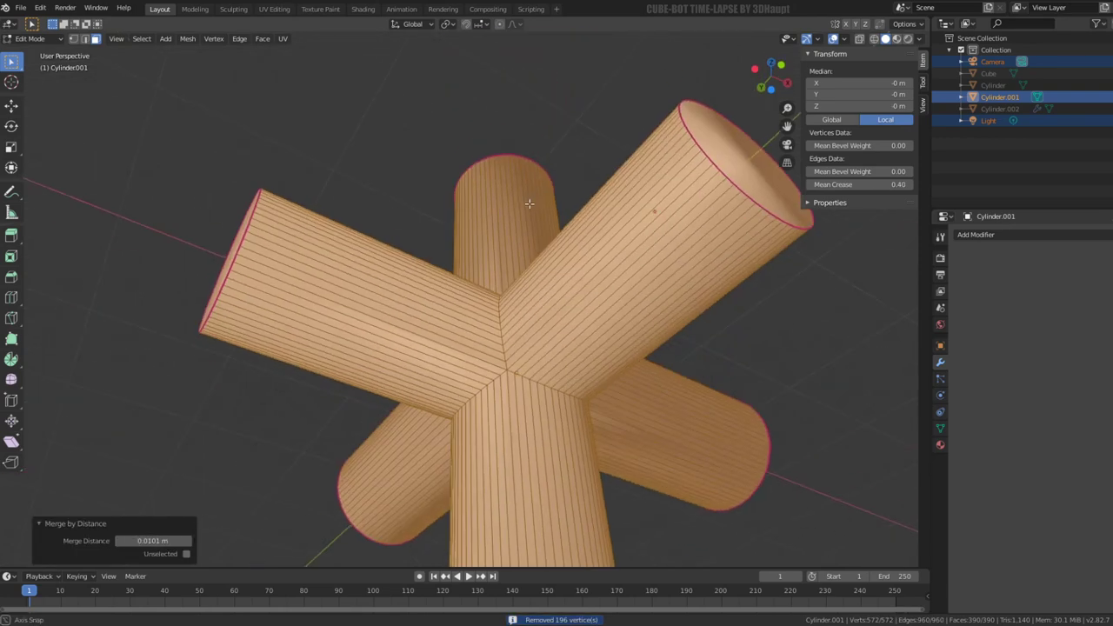
pyautogui.moveTo(609, 330)
pyautogui.mouseDown(button='middle')
pyautogui.moveTo(642, 292)
pyautogui.moveTo(499, 277)
pyautogui.mouseUp(button='middle')
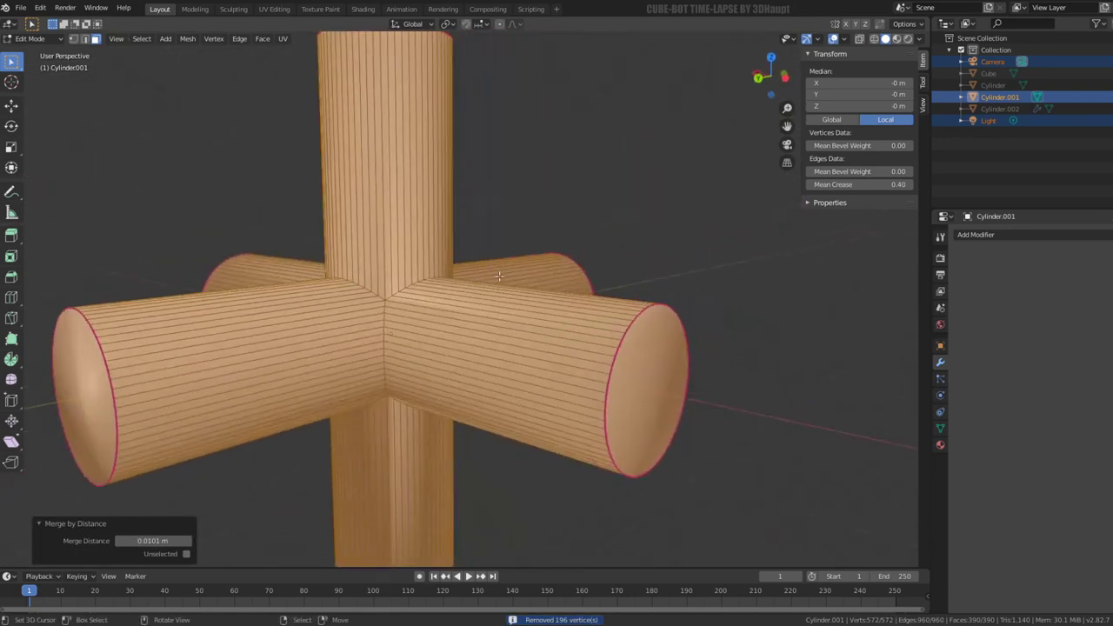
pyautogui.keyDown('alt'); pyautogui.click(514, 312); pyautogui.keyUp('alt')
pyautogui.keyDown('alt'); pyautogui.click(282, 327); pyautogui.keyUp('alt')
pyautogui.keyDown('alt'); pyautogui.click(391, 174); pyautogui.keyUp('alt')
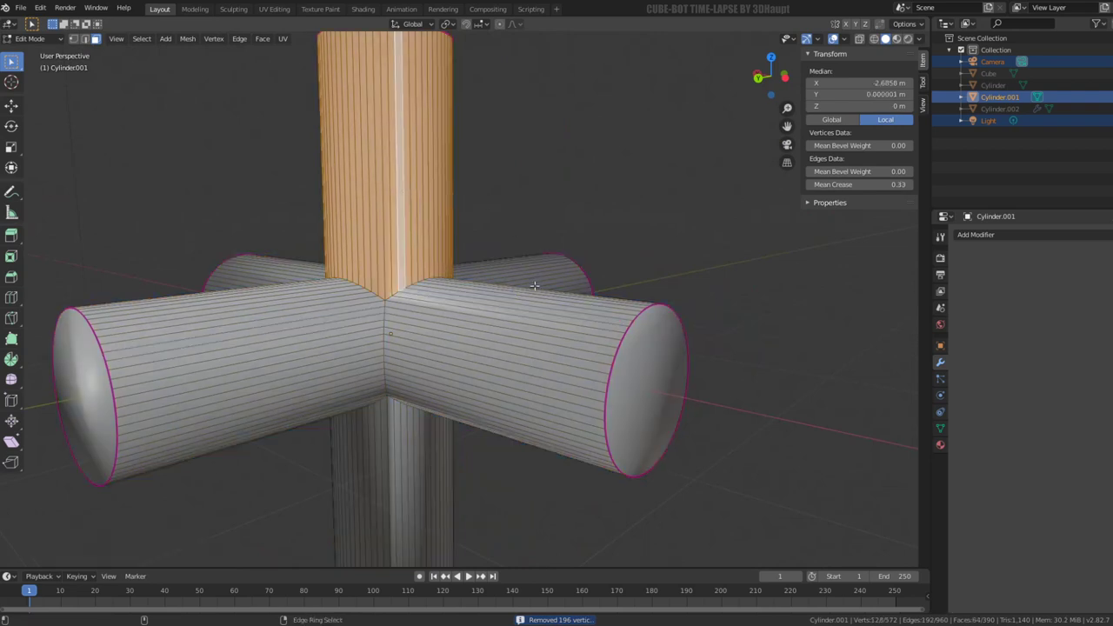
pyautogui.keyDown('alt'); pyautogui.click(535, 285); pyautogui.keyUp('alt')
pyautogui.scroll(-5, 428, 241)
pyautogui.moveTo(428, 241)
pyautogui.mouseDown(button='middle')
pyautogui.moveTo(398, 186)
pyautogui.moveTo(411, 232)
pyautogui.mouseUp(button='middle')
# Step: Leave Edit Mode, reveal the hidden cube, and hide the joined cylinder cross Cylinder.001
pyautogui.press('Tab')
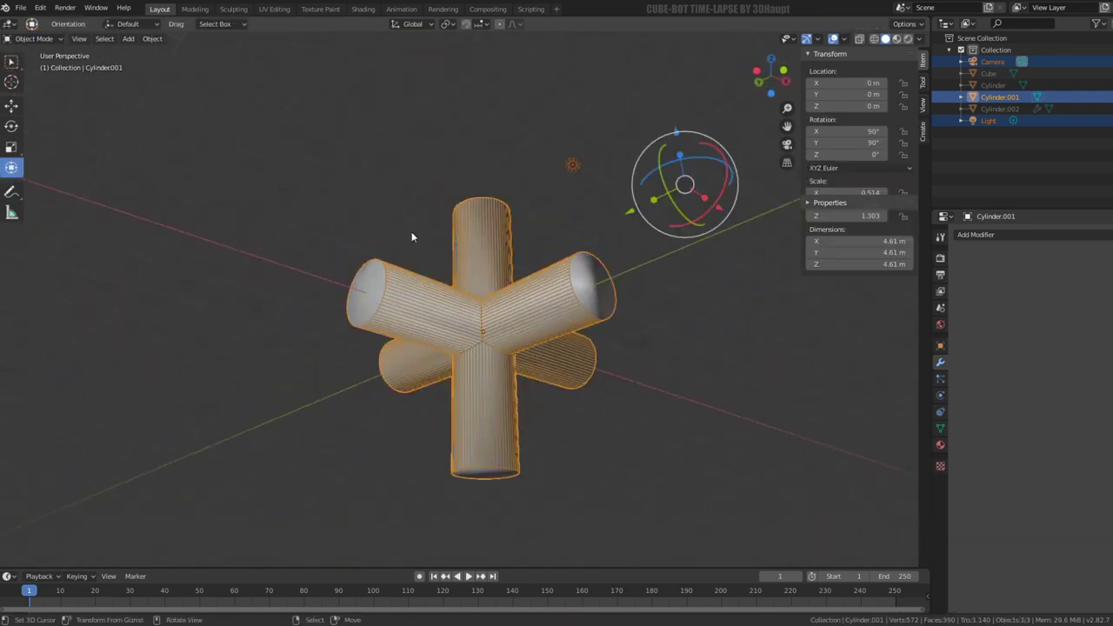
pyautogui.hotkey('alt', 'h')
pyautogui.click(589, 280)
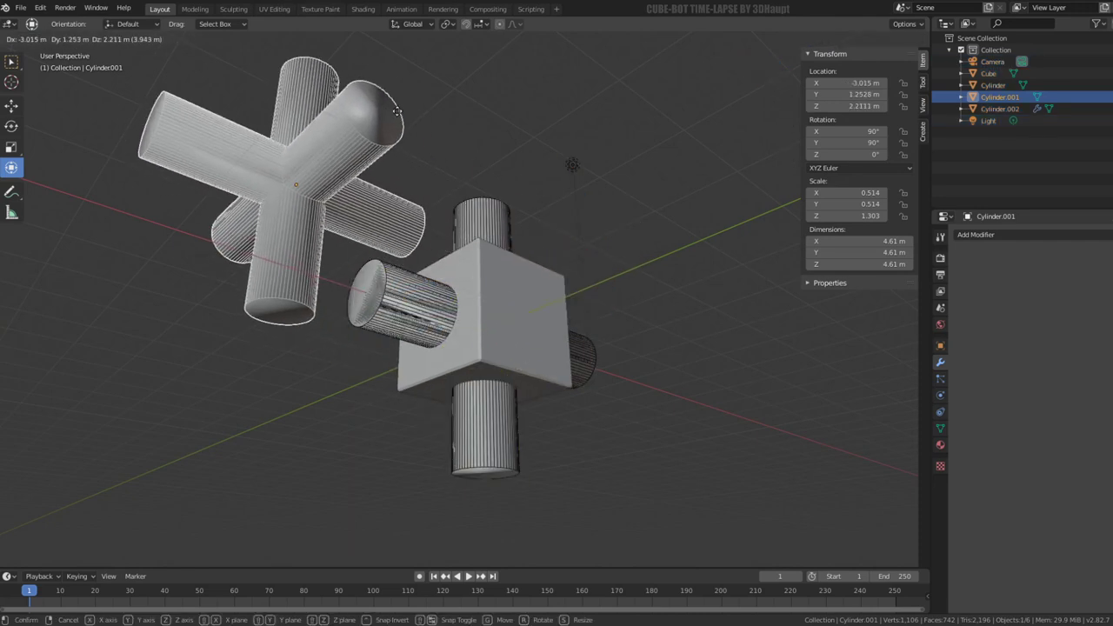
pyautogui.press('h')
# Step: Delete the old Cylinder and Cylinder.002, unhide the cross, and select the Cube
pyautogui.click(400, 267)
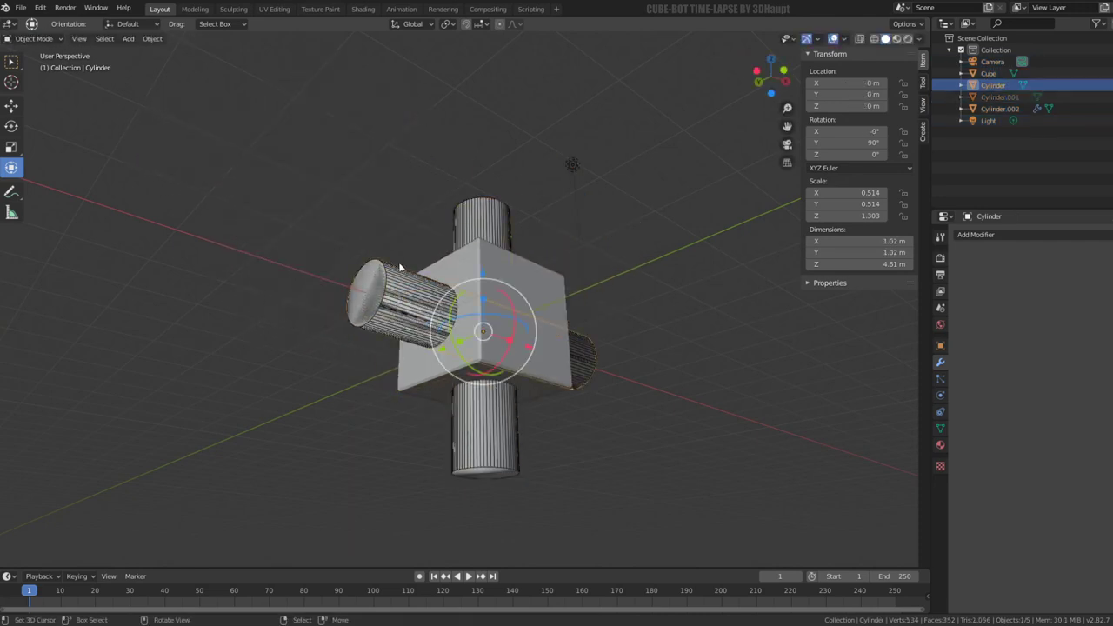
pyautogui.press('Delete')
pyautogui.click(470, 216)
pyautogui.press('Delete')
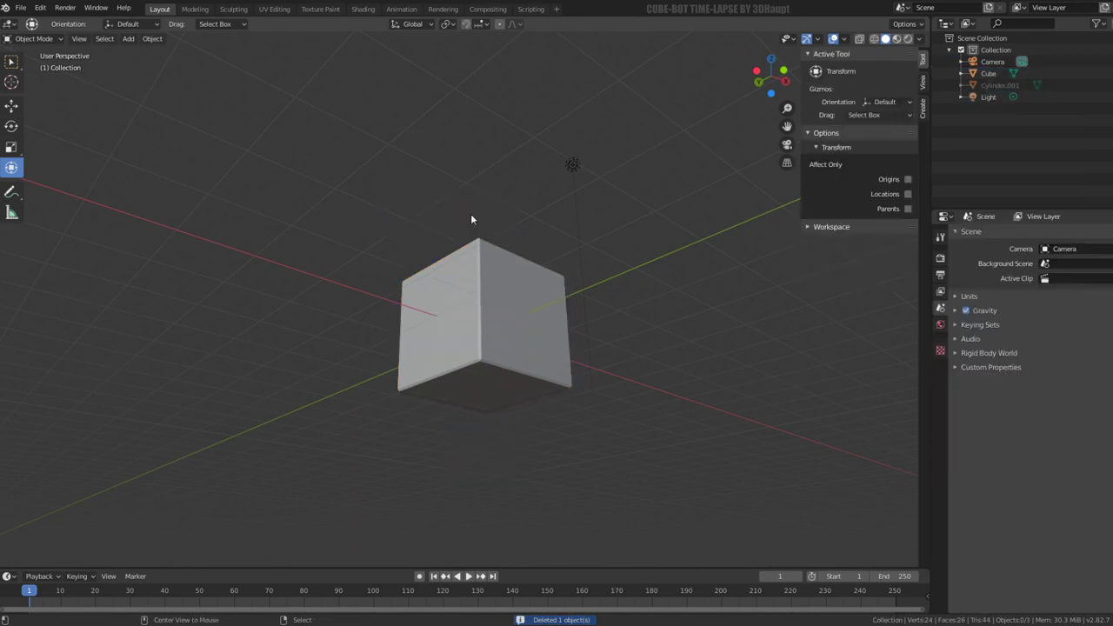
pyautogui.hotkey('alt', 'h')
pyautogui.moveTo(470, 229)
pyautogui.mouseDown(button='middle')
pyautogui.moveTo(514, 279)
pyautogui.moveTo(467, 243)
pyautogui.moveTo(658, 319)
pyautogui.mouseUp(button='middle')
pyautogui.click(514, 278)
# Step: Scale the whole Cylinder.001 mesh down to 0.9368 in Edit Mode
pyautogui.click(601, 363)
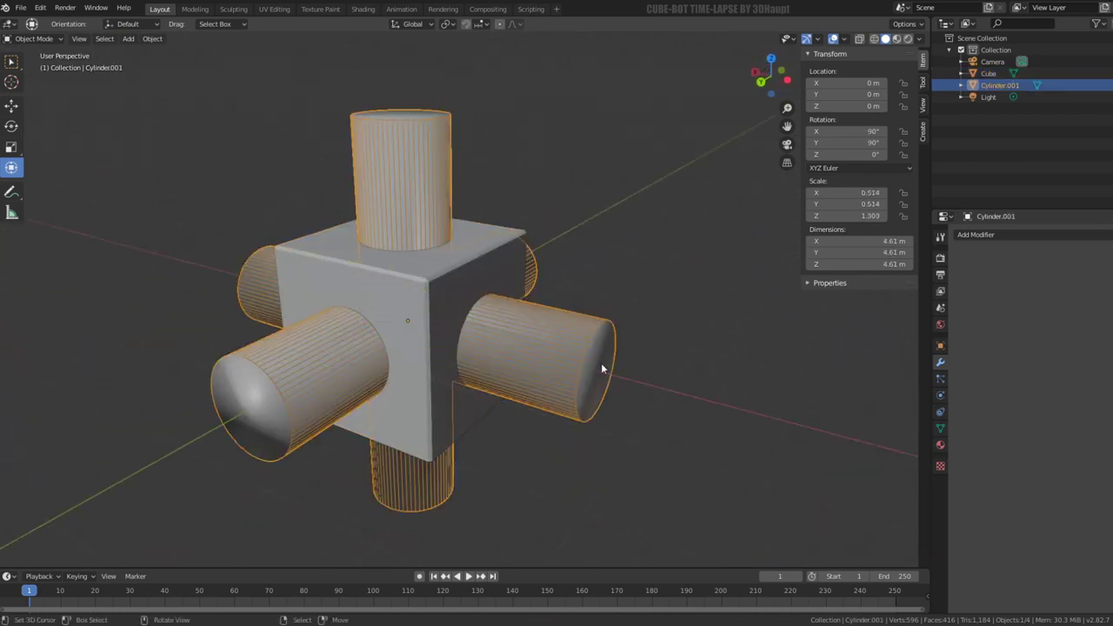
pyautogui.moveTo(601, 368); pyautogui.dragTo(684, 417, button='middle')
pyautogui.press('Tab')
pyautogui.press('a')
pyautogui.press('s')
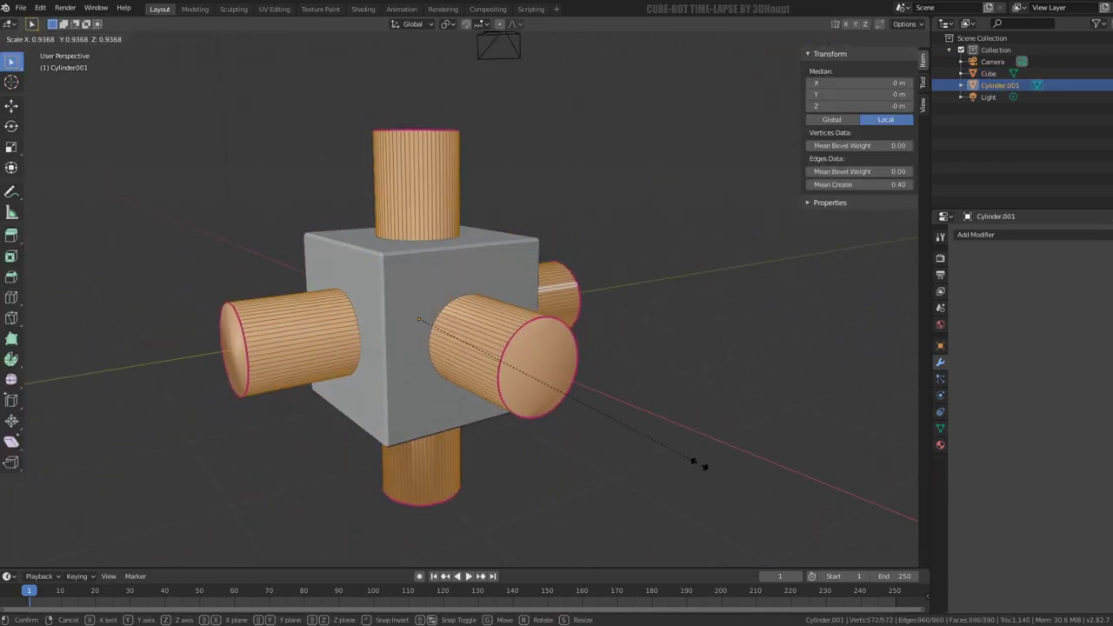
pyautogui.click(676, 442)
pyautogui.press('Tab')
# Step: In the Cube's Edit Mode, select its vertical and top-front edge rings in Edge select
pyautogui.moveTo(676, 442)
pyautogui.mouseDown(button='middle')
pyautogui.moveTo(668, 386)
pyautogui.moveTo(535, 310)
pyautogui.moveTo(527, 261)
pyautogui.moveTo(516, 318)
pyautogui.mouseUp(button='middle')
pyautogui.click(614, 405)
pyautogui.press('Tab')
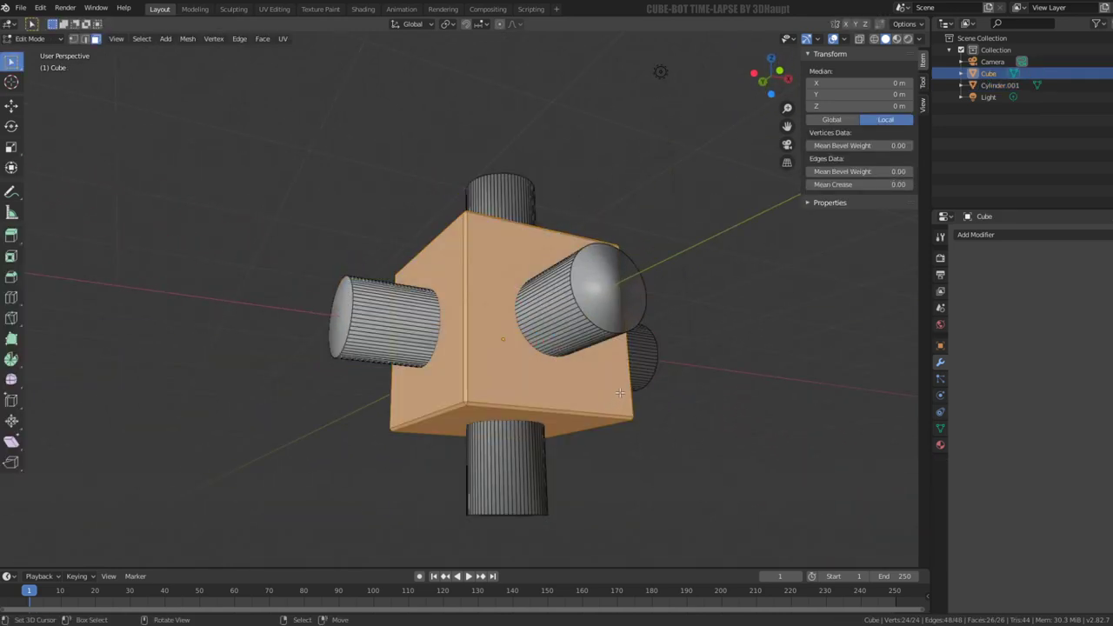
pyautogui.moveTo(620, 393); pyautogui.dragTo(592, 458, button='middle')
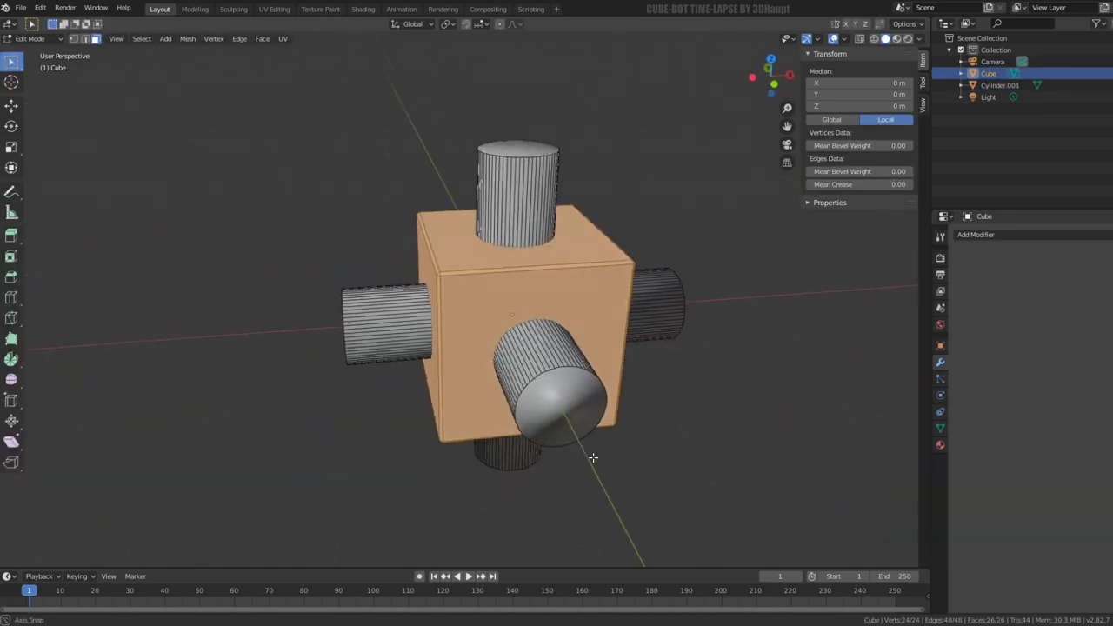
pyautogui.click(84, 39)
pyautogui.keyDown('ctrl'); pyautogui.keyDown('alt'); pyautogui.click(619, 317); pyautogui.keyUp('alt'); pyautogui.keyUp('ctrl')
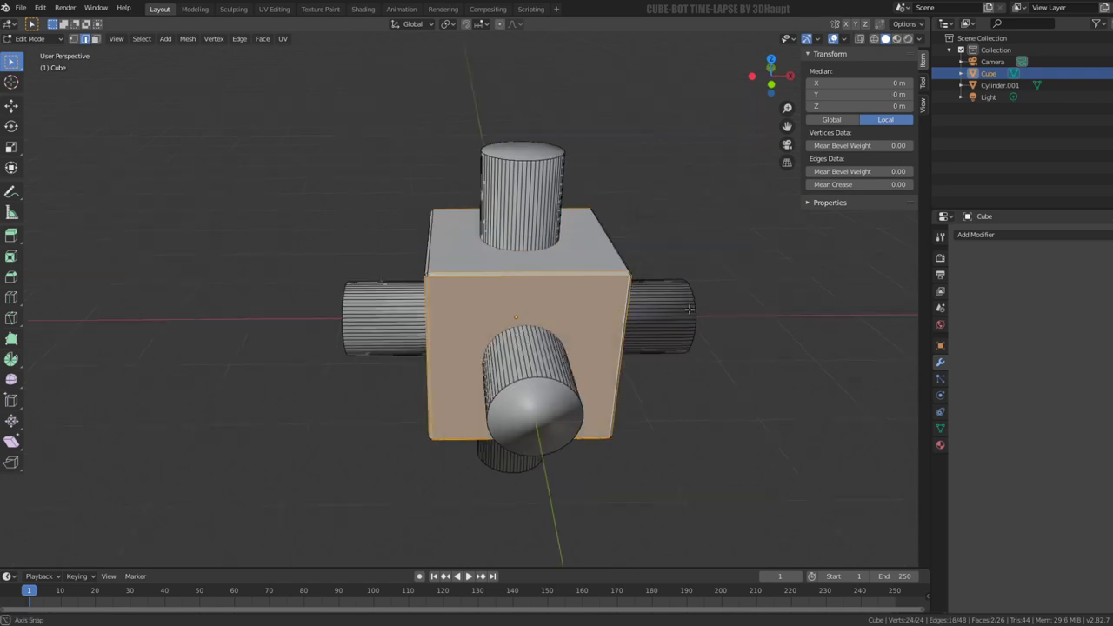
pyautogui.moveTo(620, 316); pyautogui.dragTo(552, 320, button='middle')
pyautogui.keyDown('ctrl'); pyautogui.keyDown('alt'); pyautogui.click(527, 306); pyautogui.keyUp('alt'); pyautogui.keyUp('ctrl')
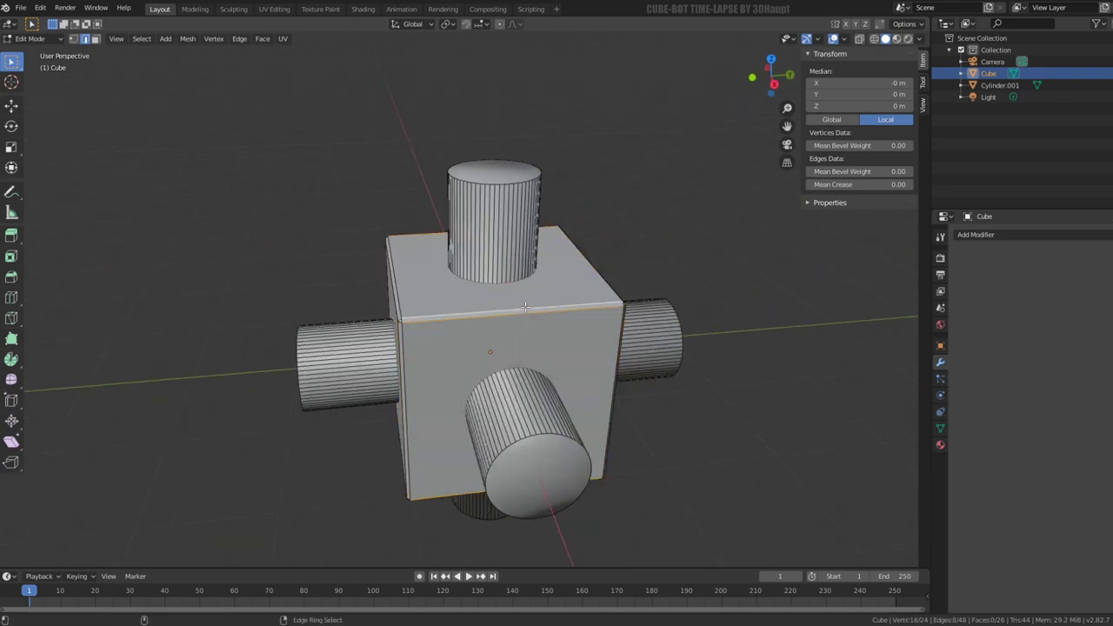
# Step: Subdivide the selected edge rings from the Q favourites menu
pyautogui.moveTo(400, 279); pyautogui.dragTo(628, 293, button='middle')
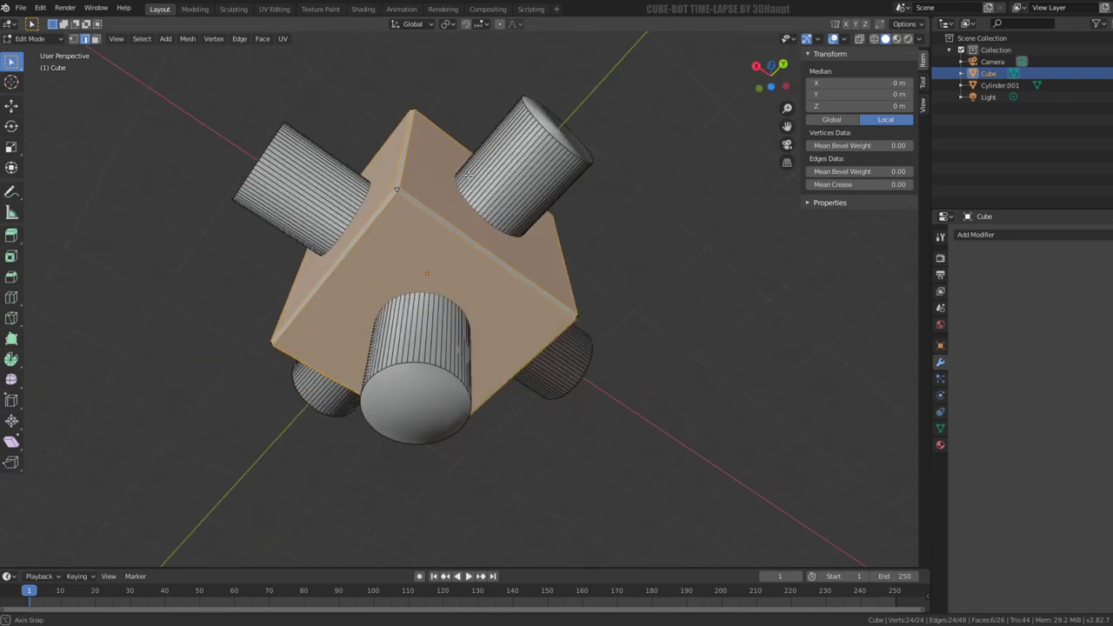
pyautogui.scroll(3, 628, 293)
pyautogui.press('q')
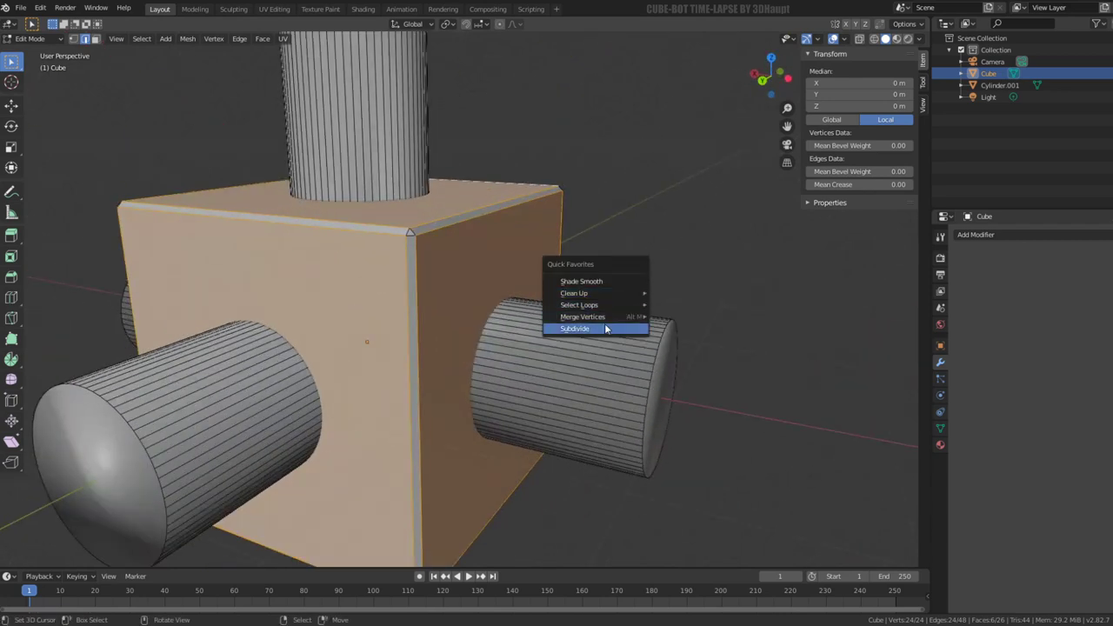
pyautogui.click(608, 329)
pyautogui.scroll(-5, 414, 321)
pyautogui.moveTo(416, 320)
pyautogui.mouseDown(button='middle')
pyautogui.moveTo(502, 266)
pyautogui.moveTo(472, 359)
pyautogui.mouseUp(button='middle')
pyautogui.scroll(2, 503, 270)
pyautogui.scroll(3, 503, 270)
pyautogui.scroll(-3, 502, 265)
# Step: Inspect the subdivided 54-vertex cube, then reselect the Cube and return to its Edit Mode
pyautogui.press('Tab')
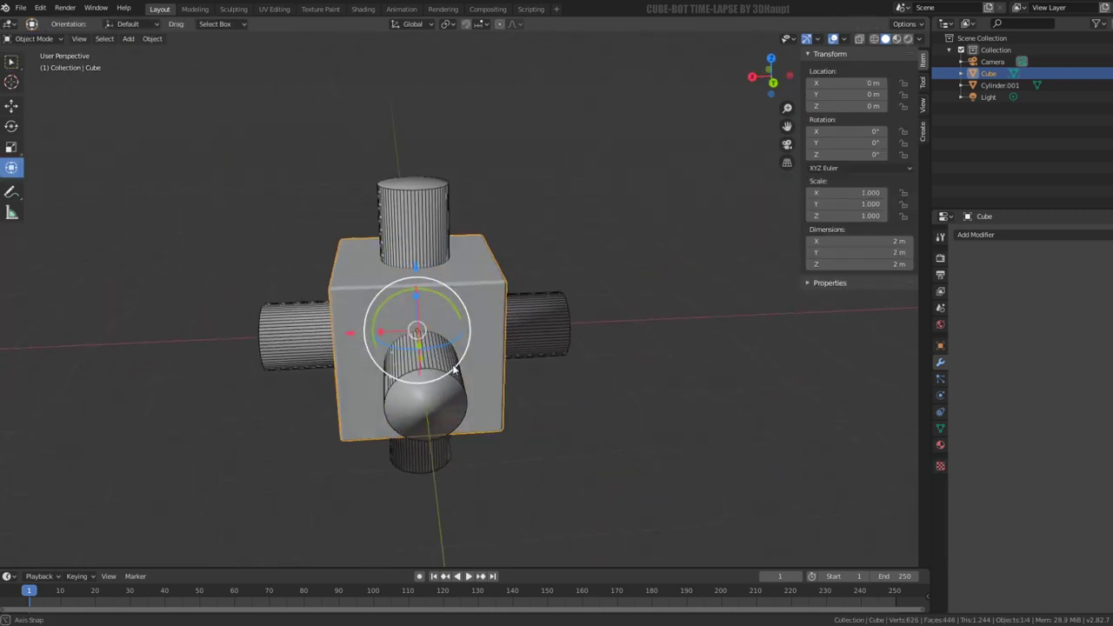
pyautogui.press('Tab')
pyautogui.scroll(3, 472, 359)
pyautogui.scroll(3, 550, 328)
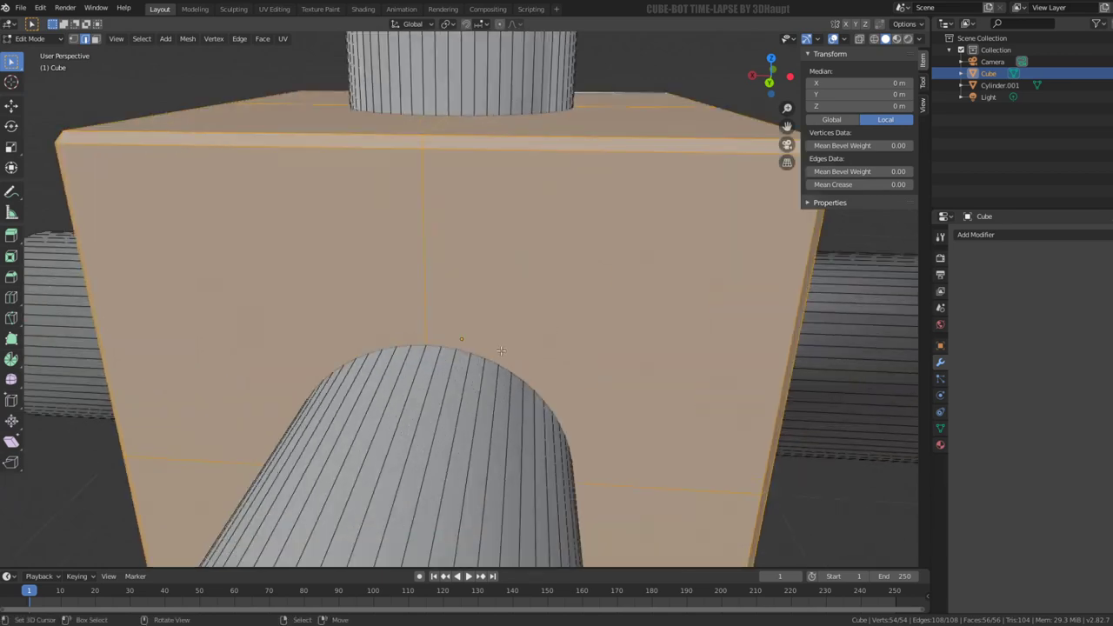
pyautogui.moveTo(501, 350)
pyautogui.mouseDown(button='middle')
pyautogui.moveTo(542, 300)
pyautogui.moveTo(504, 317)
pyautogui.mouseUp(button='middle')
pyautogui.scroll(-4, 505, 318)
pyautogui.press('Tab')
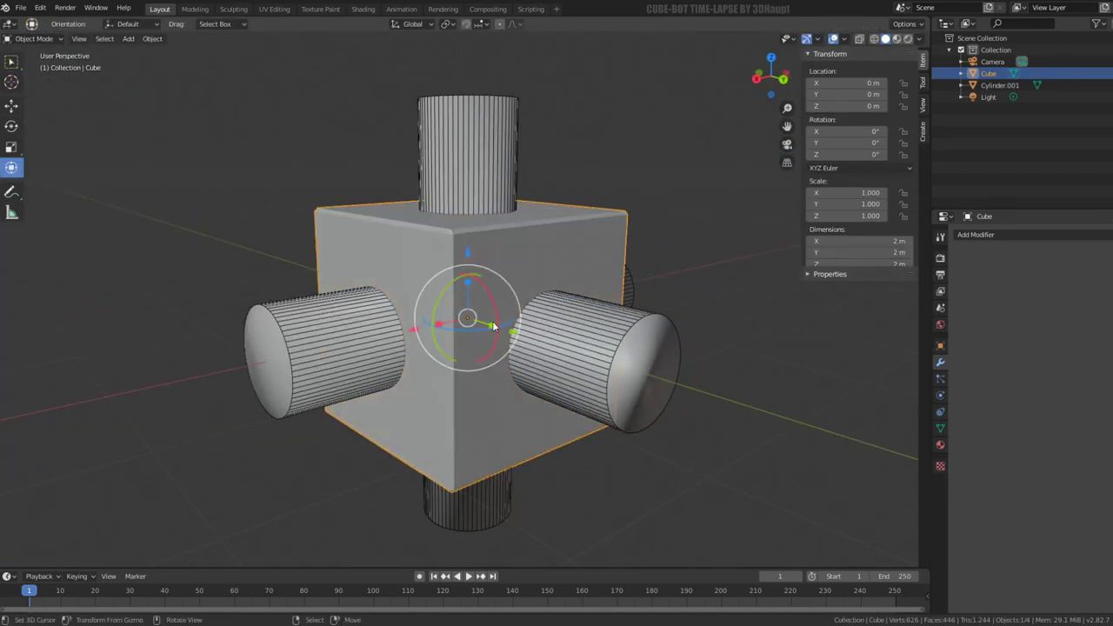
pyautogui.press('Tab')
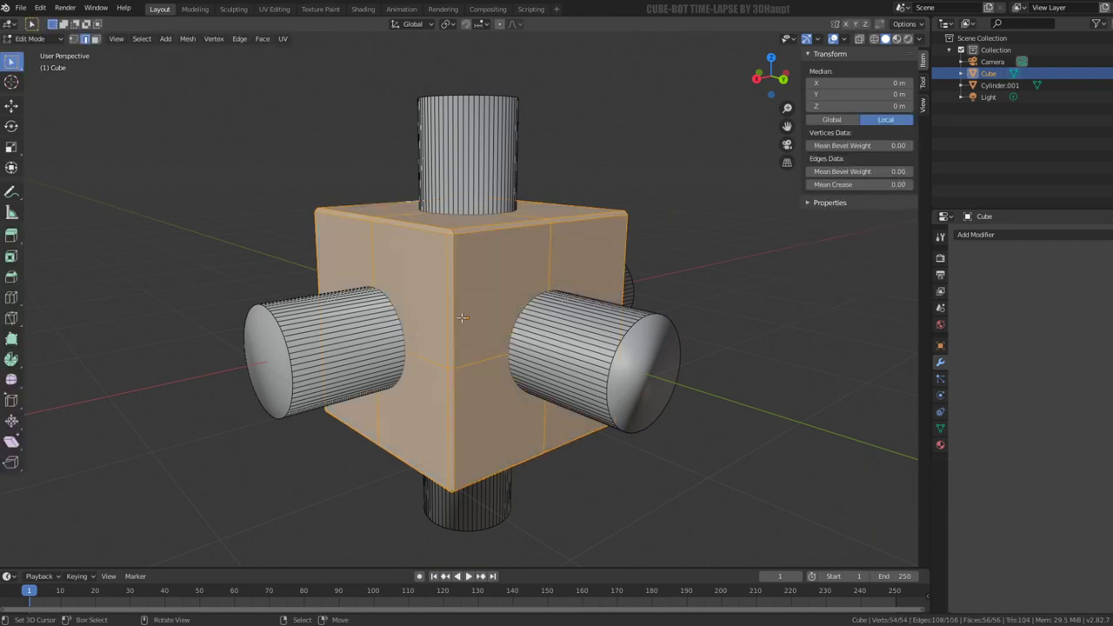
pyautogui.press('Tab')
pyautogui.keyDown('shift'); pyautogui.click(619, 383); pyautogui.keyUp('shift')
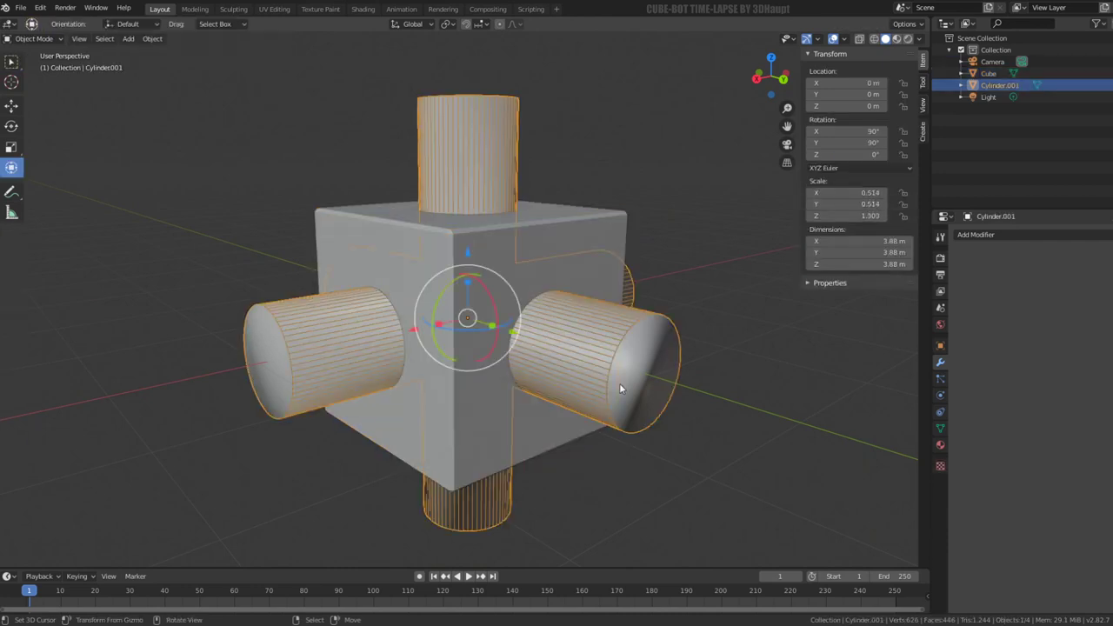
pyautogui.click(585, 220)
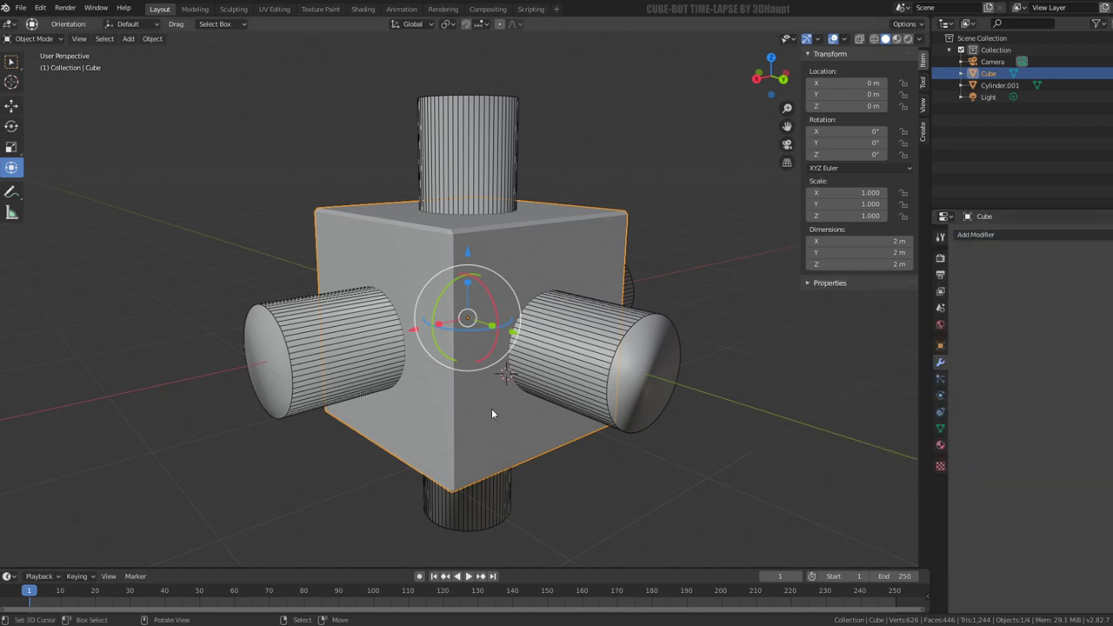
pyautogui.press('Tab')
# Step: Select the three faces around one cube corner and separate them into Cube.001
pyautogui.hotkey('alt', 'a')
pyautogui.moveTo(491, 414); pyautogui.dragTo(278, 101, button='middle')
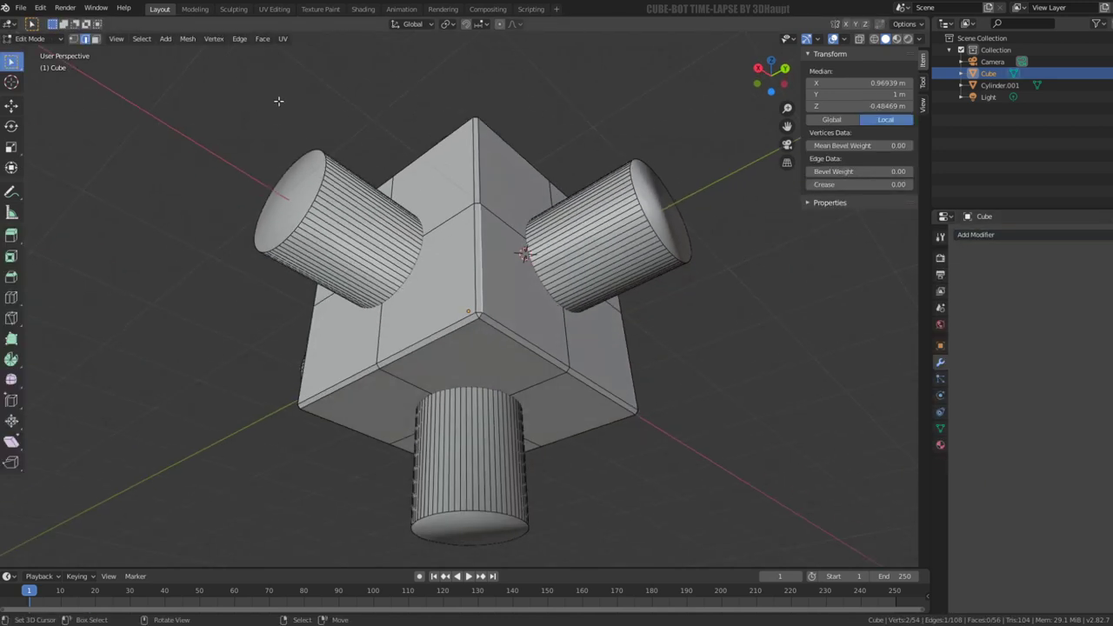
pyautogui.click(97, 39)
pyautogui.click(477, 294)
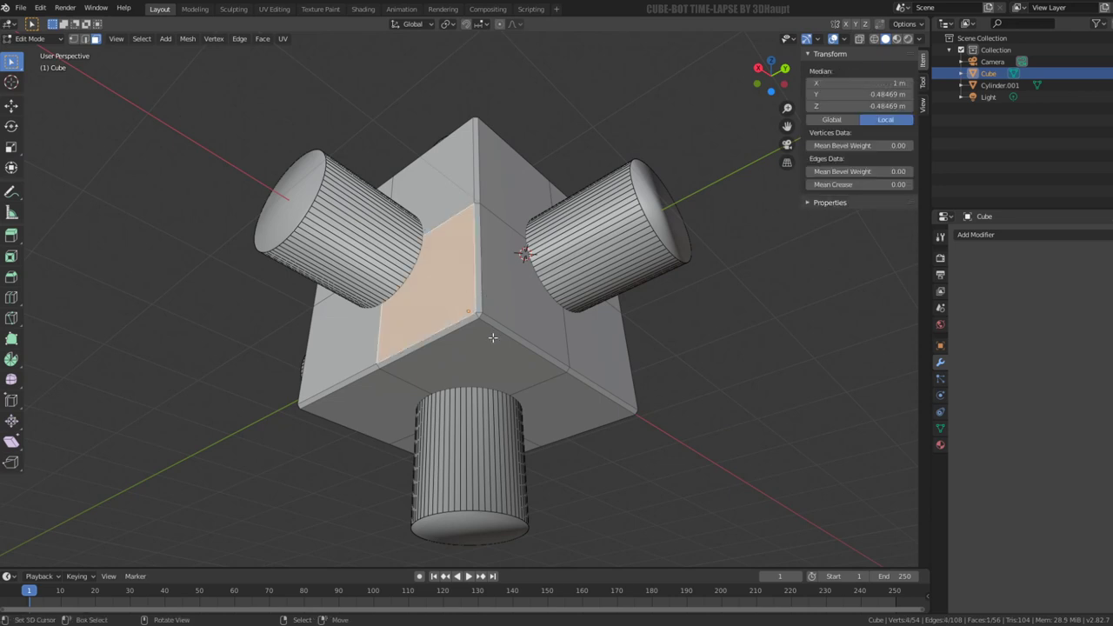
pyautogui.moveTo(461, 289); pyautogui.dragTo(480, 284)
pyautogui.press('p')
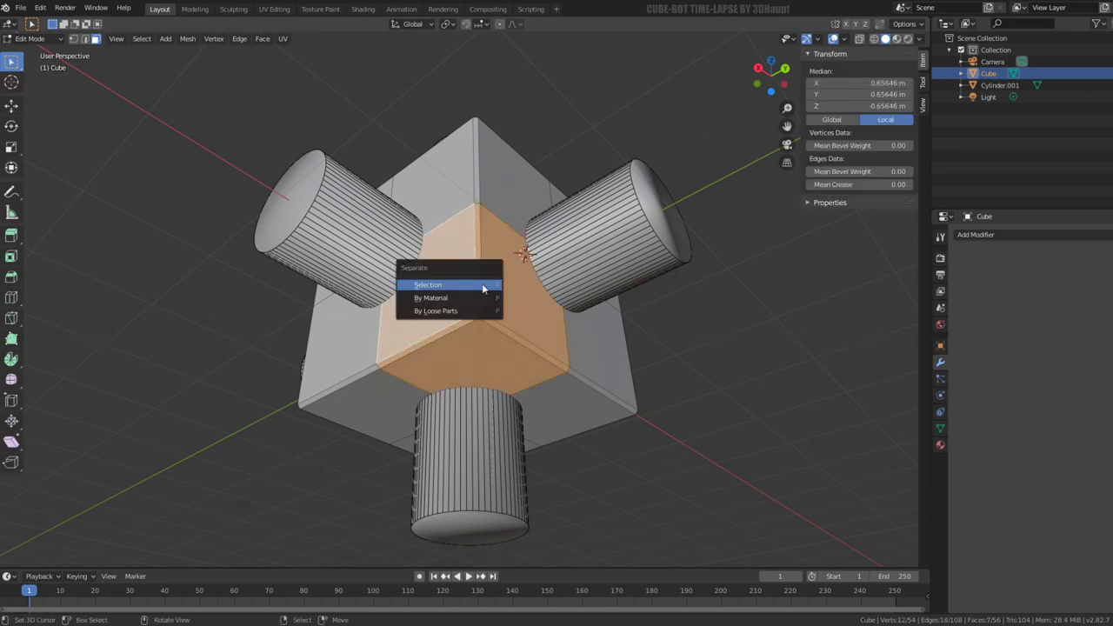
pyautogui.click(483, 288)
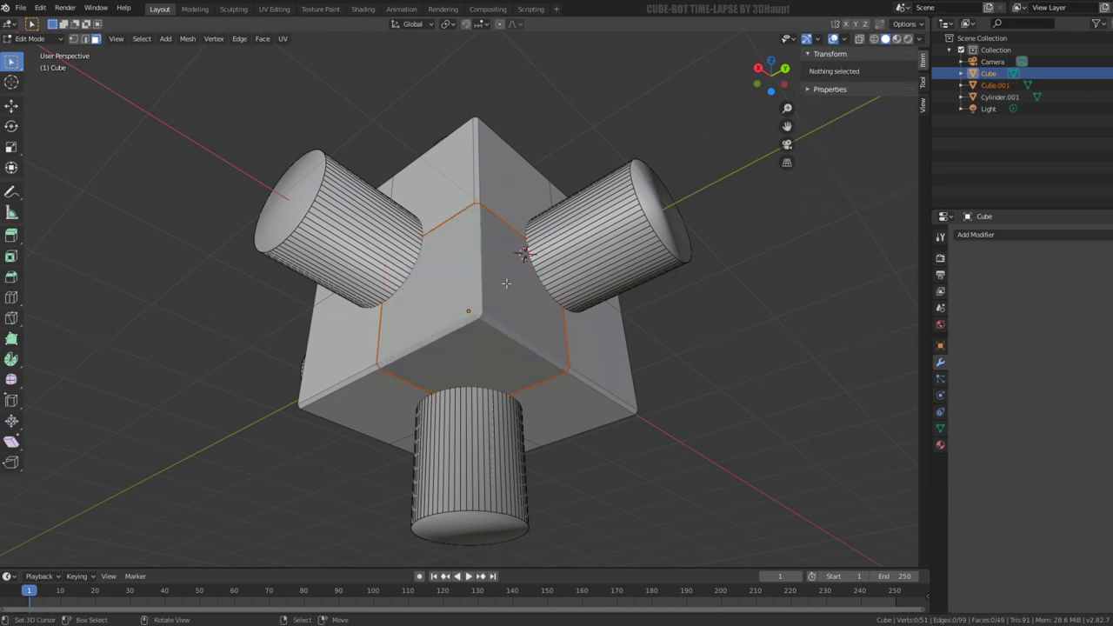
# Step: Select the new Cube.001 object and check its mesh in Edit Mode
pyautogui.press('Tab')
pyautogui.moveTo(588, 389)
pyautogui.mouseDown(button='middle')
pyautogui.moveTo(509, 320)
pyautogui.moveTo(554, 432)
pyautogui.moveTo(495, 361)
pyautogui.moveTo(484, 424)
pyautogui.moveTo(511, 417)
pyautogui.mouseUp(button='middle')
pyautogui.click(495, 361)
pyautogui.press('Tab')
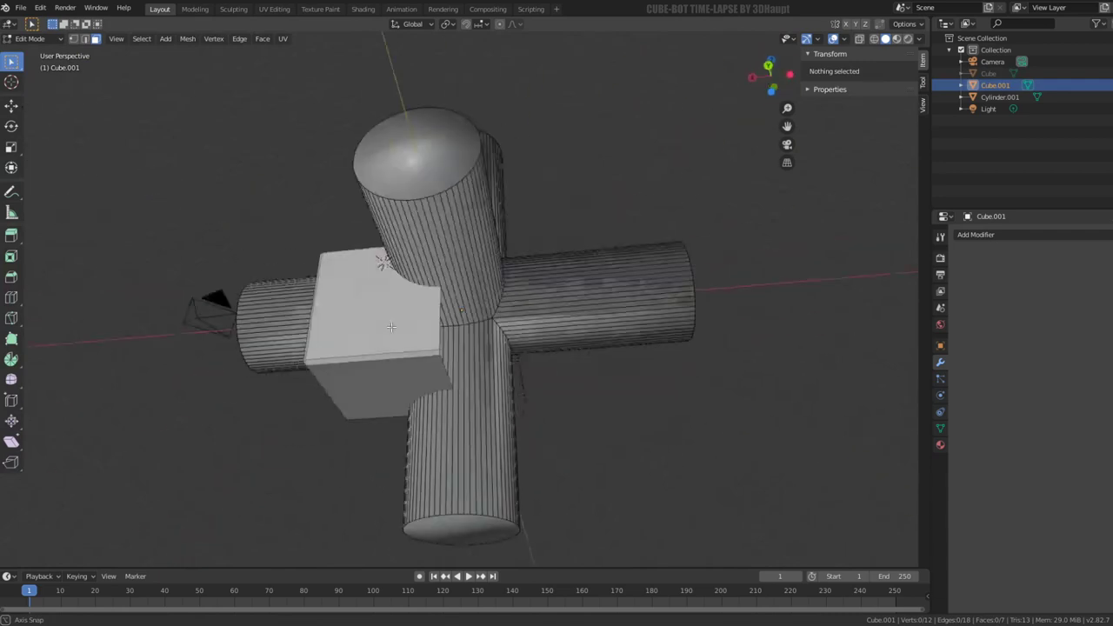
pyautogui.press('Tab')
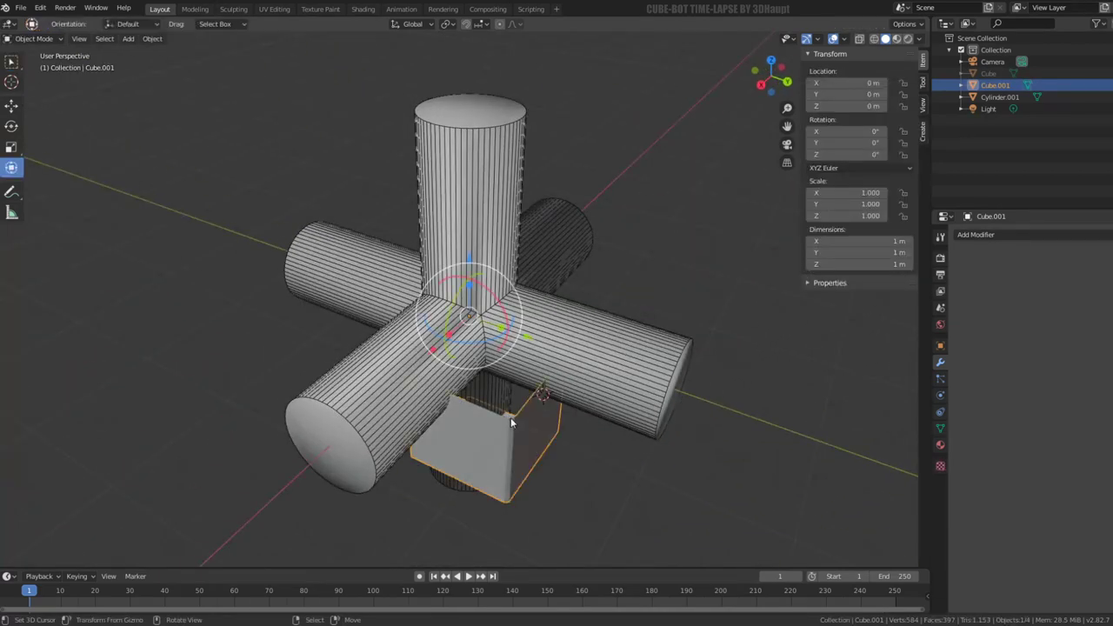
# Step: Isolate the Cube.001 corner shell in local view and bring up the Add Modifier list
pyautogui.press('KP_Divide')
pyautogui.moveTo(506, 416)
pyautogui.mouseDown(button='middle')
pyautogui.moveTo(472, 292)
pyautogui.moveTo(532, 300)
pyautogui.mouseUp(button='middle')
pyautogui.press('Tab')
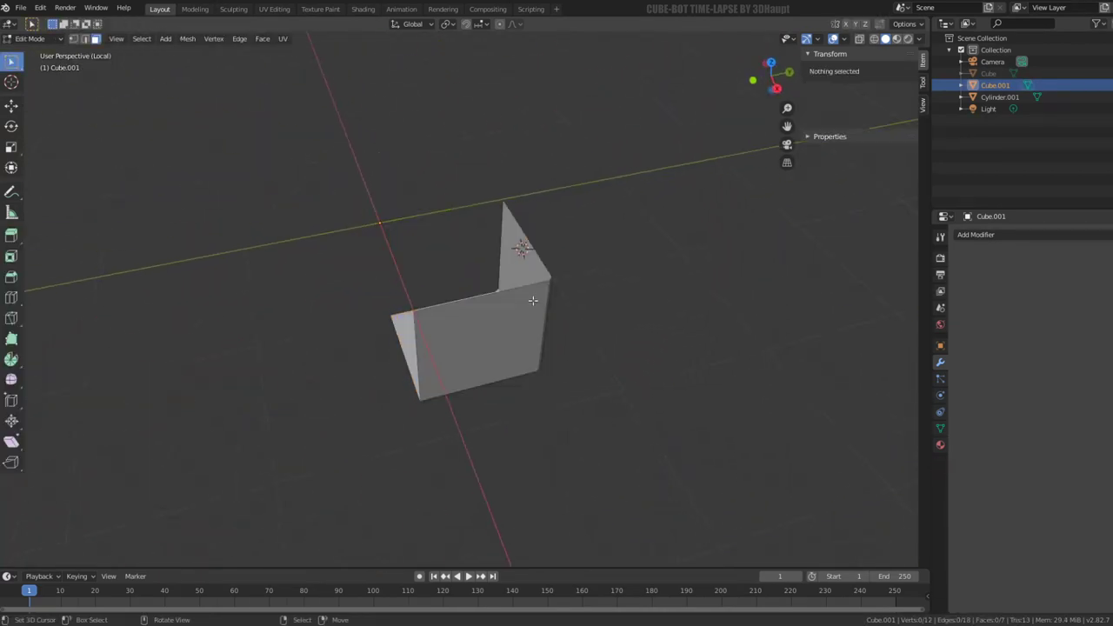
pyautogui.click(424, 294)
pyautogui.moveTo(423, 294); pyautogui.dragTo(487, 293, button='middle')
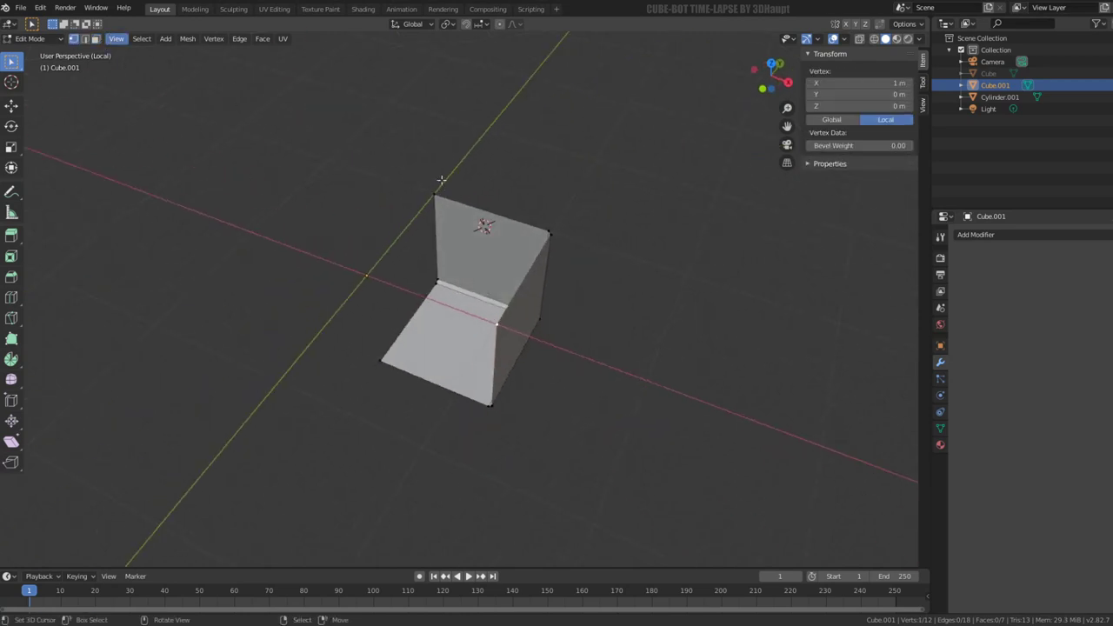
pyautogui.moveTo(441, 180)
pyautogui.mouseDown(button='middle')
pyautogui.moveTo(472, 218)
pyautogui.moveTo(615, 247)
pyautogui.moveTo(616, 221)
pyautogui.moveTo(659, 184)
pyautogui.moveTo(681, 271)
pyautogui.moveTo(695, 261)
pyautogui.mouseUp(button='middle')
pyautogui.press('Tab')
pyautogui.click(974, 234)
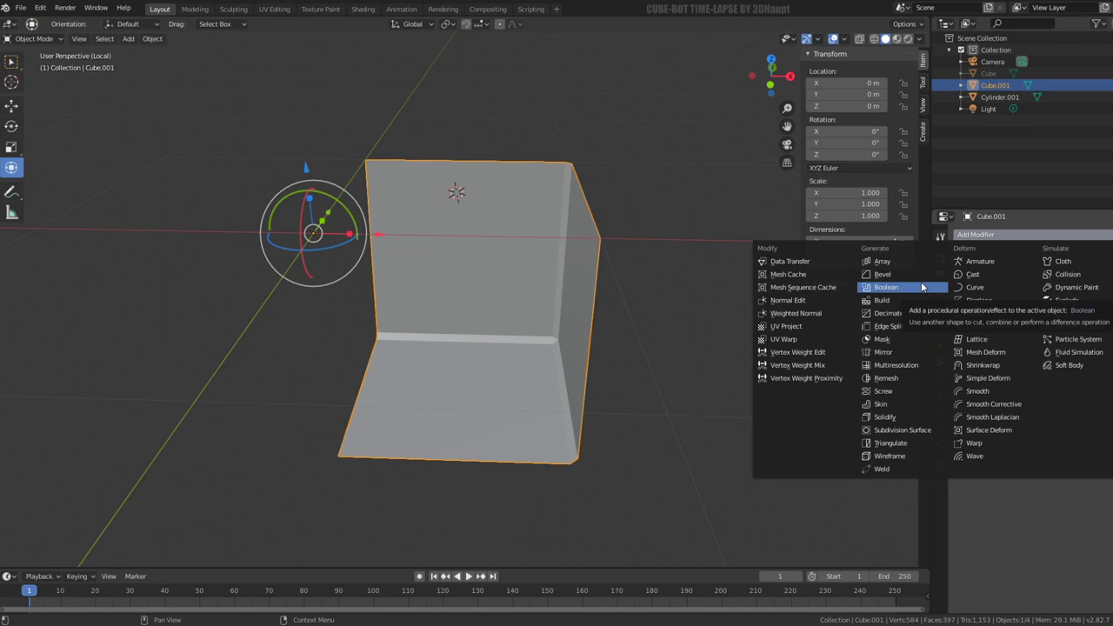
# Step: Add a Solidify modifier to Cube.001 with thickness -0.09 m
pyautogui.click(885, 417)
pyautogui.moveTo(1004, 299); pyautogui.dragTo(1017, 299)
pyautogui.moveTo(621, 314)
pyautogui.mouseDown(button='middle')
pyautogui.moveTo(509, 263)
pyautogui.moveTo(510, 206)
pyautogui.moveTo(739, 265)
pyautogui.mouseUp(button='middle')
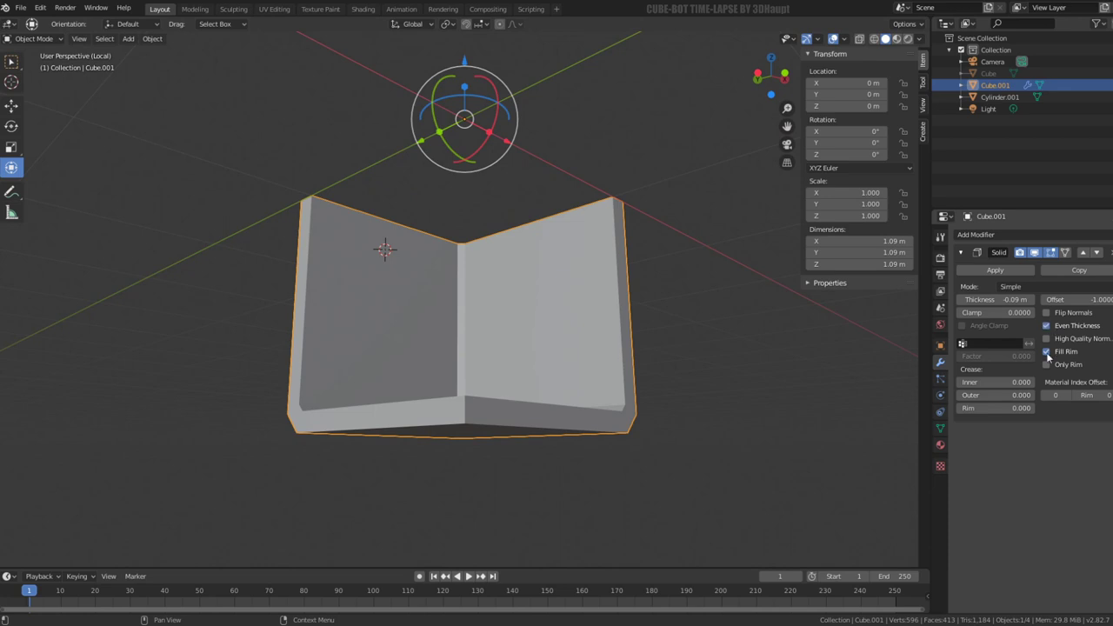
pyautogui.moveTo(601, 272)
pyautogui.mouseDown(button='middle')
pyautogui.moveTo(474, 314)
pyautogui.moveTo(437, 312)
pyautogui.moveTo(509, 236)
pyautogui.moveTo(549, 259)
pyautogui.mouseUp(button='middle')
pyautogui.press('Tab')
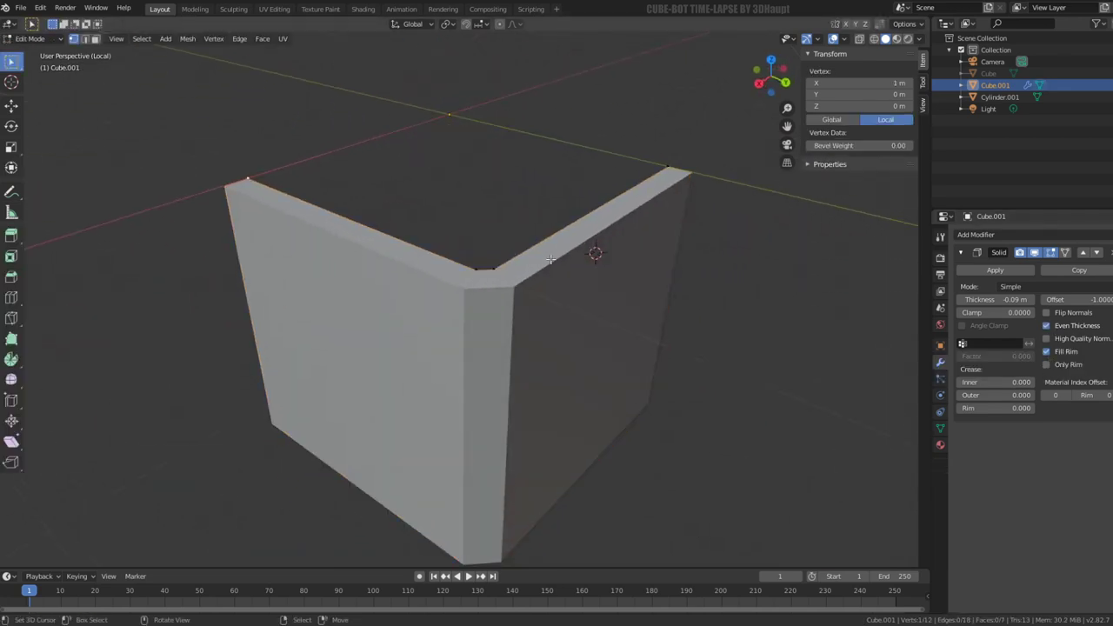
pyautogui.press('Tab')
# Step: Leave local view with numpad / and select the big Cube
pyautogui.scroll(-1, 479, 264)
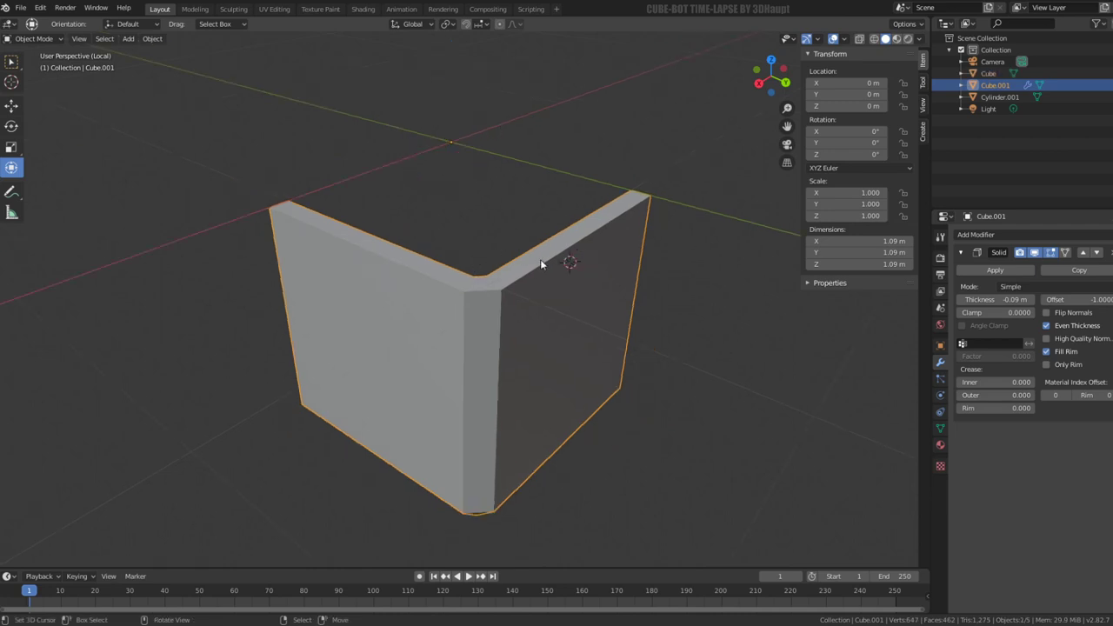
pyautogui.scroll(-5, 540, 264)
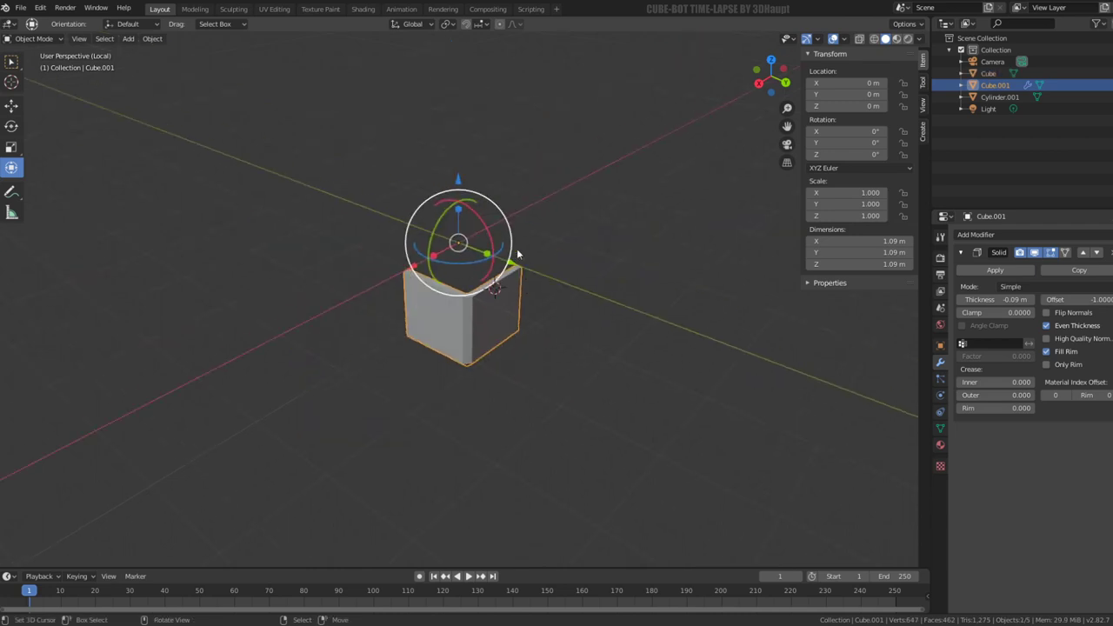
pyautogui.press('KP_Divide')
pyautogui.moveTo(518, 253)
pyautogui.mouseDown(button='middle')
pyautogui.moveTo(529, 247)
pyautogui.moveTo(593, 421)
pyautogui.moveTo(587, 367)
pyautogui.moveTo(544, 389)
pyautogui.moveTo(572, 460)
pyautogui.moveTo(574, 337)
pyautogui.moveTo(678, 346)
pyautogui.mouseUp(button='middle')
pyautogui.click(592, 421)
# Step: Hide the Cube and give Cube.001 a Boolean using Cylinder.001, moved above Solidify
pyautogui.press('h')
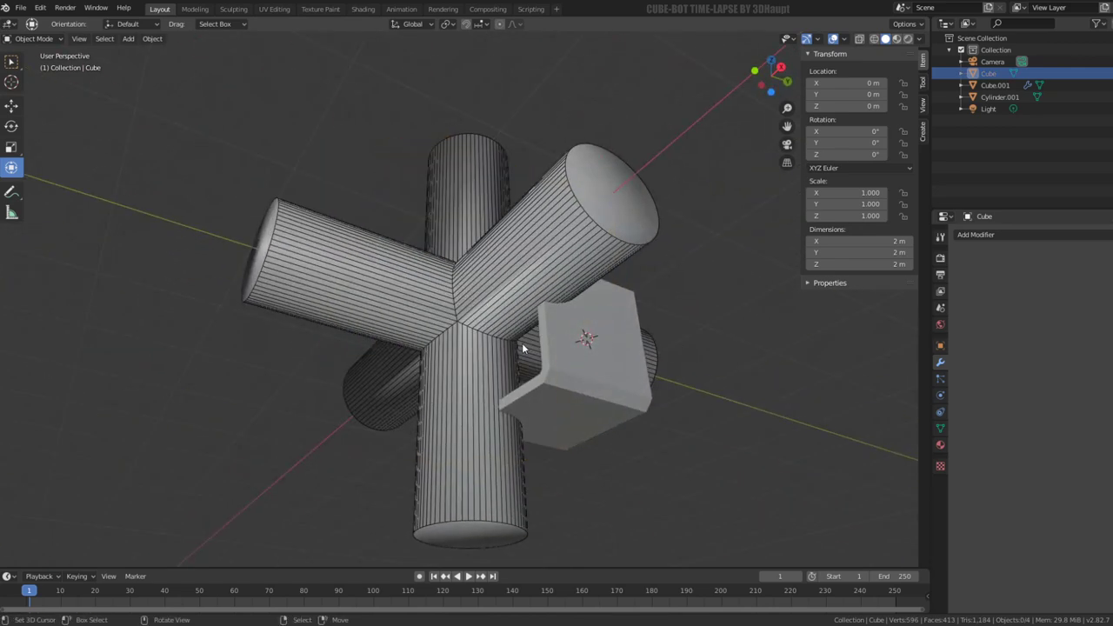
pyautogui.moveTo(523, 347)
pyautogui.mouseDown(button='middle')
pyautogui.moveTo(476, 357)
pyautogui.moveTo(385, 406)
pyautogui.moveTo(463, 422)
pyautogui.mouseUp(button='middle')
pyautogui.click(463, 422)
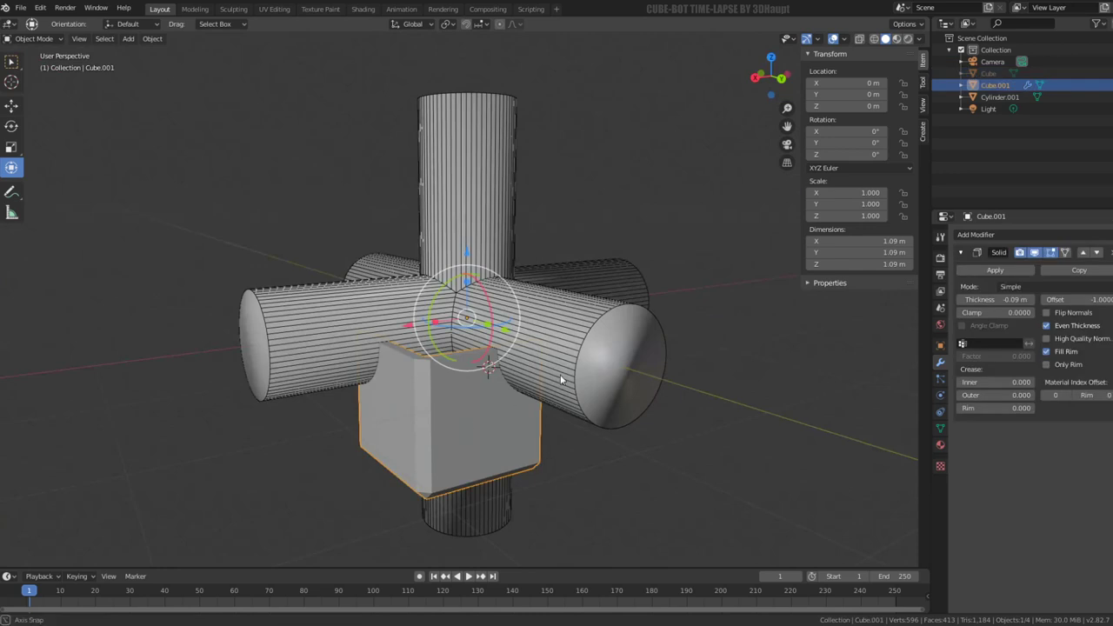
pyautogui.moveTo(561, 380); pyautogui.dragTo(626, 366, button='middle')
pyautogui.click(996, 234)
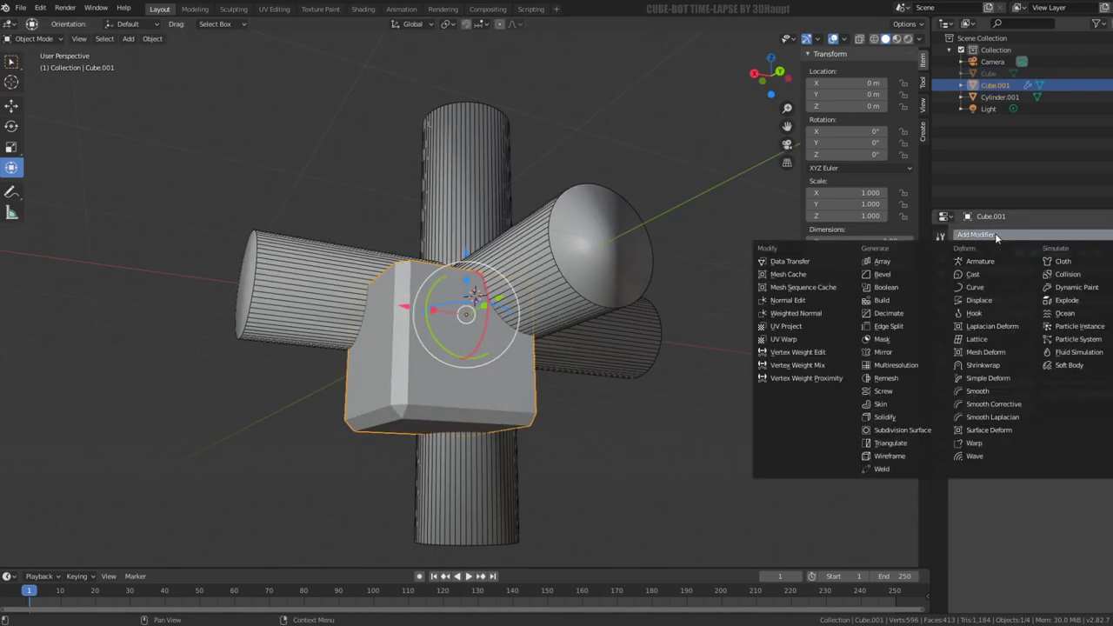
pyautogui.click(886, 287)
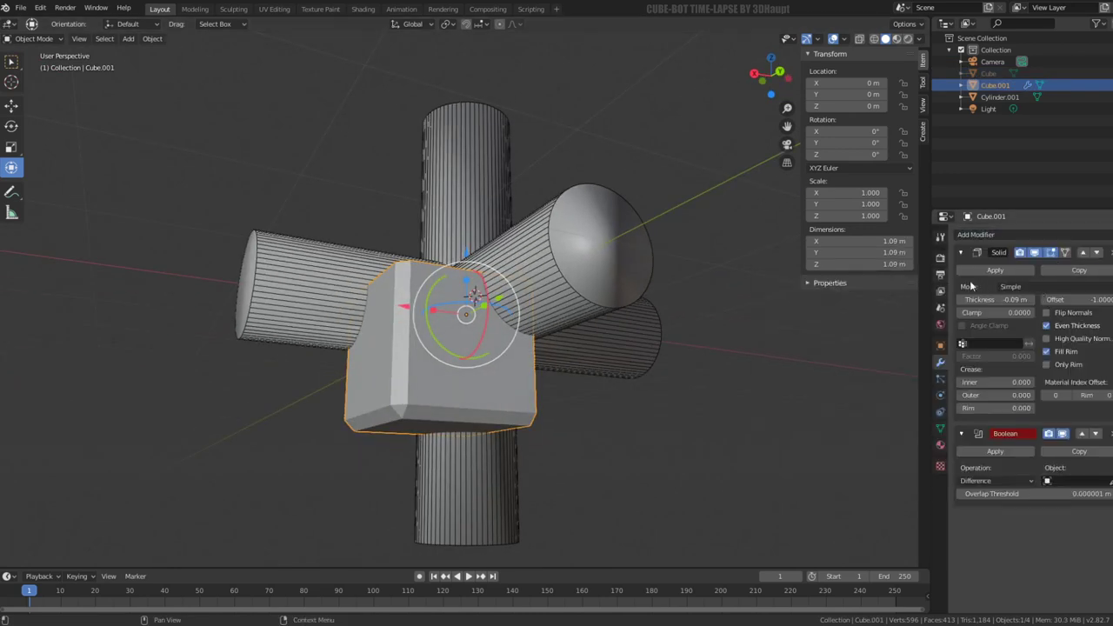
pyautogui.click(961, 252)
pyautogui.click(1082, 274)
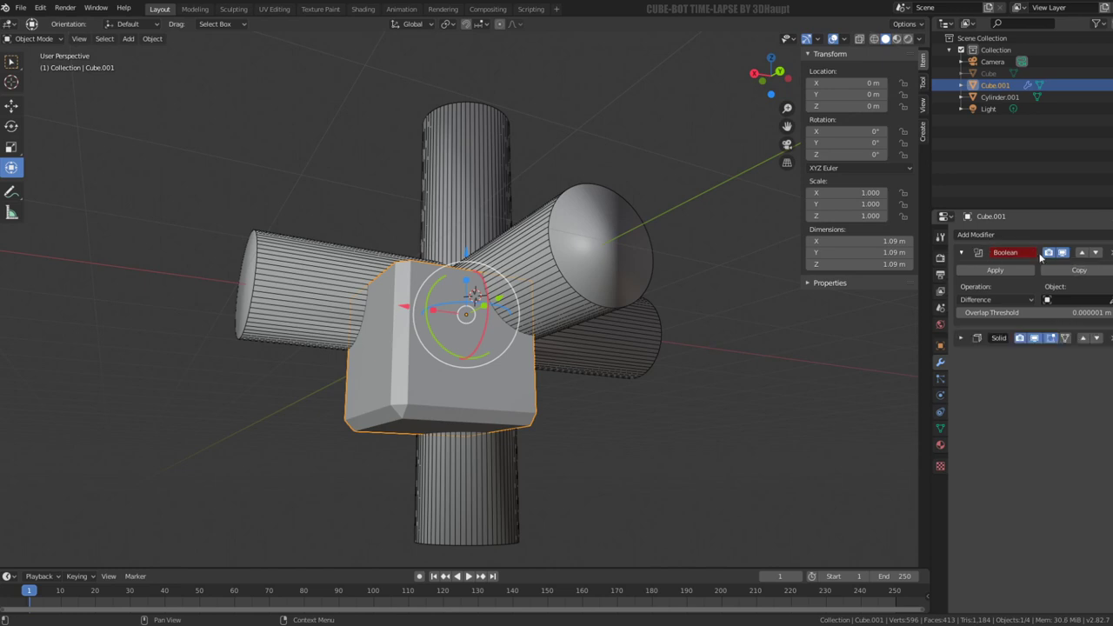
pyautogui.click(632, 228)
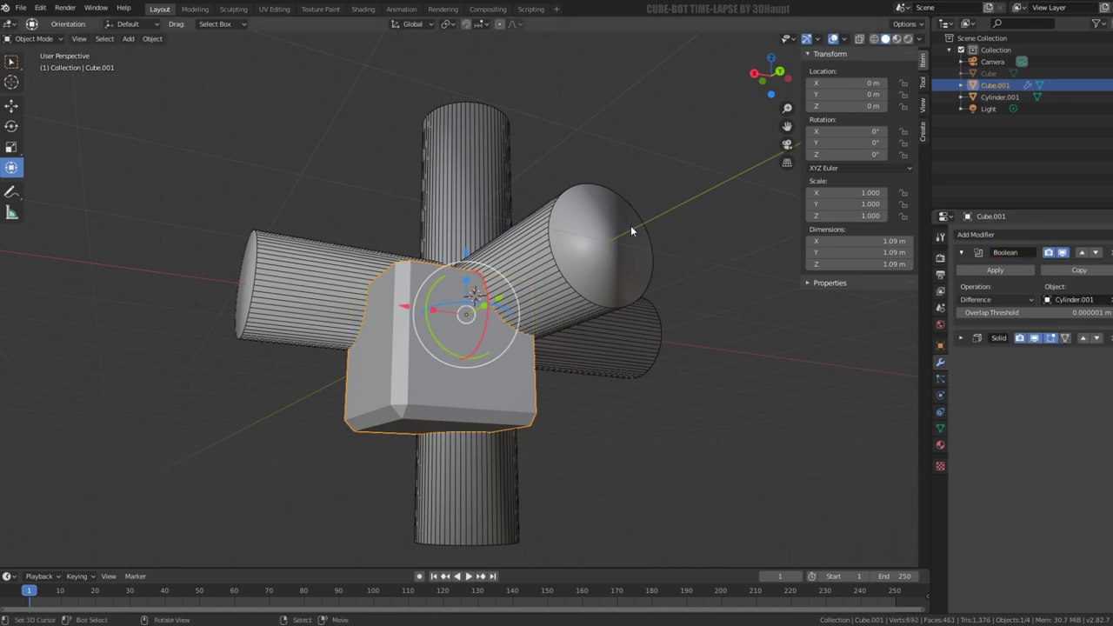
pyautogui.click(618, 273)
# Step: Hide the cylinders and make a linked copy of the notched corner rotated 90° in front view
pyautogui.press('h')
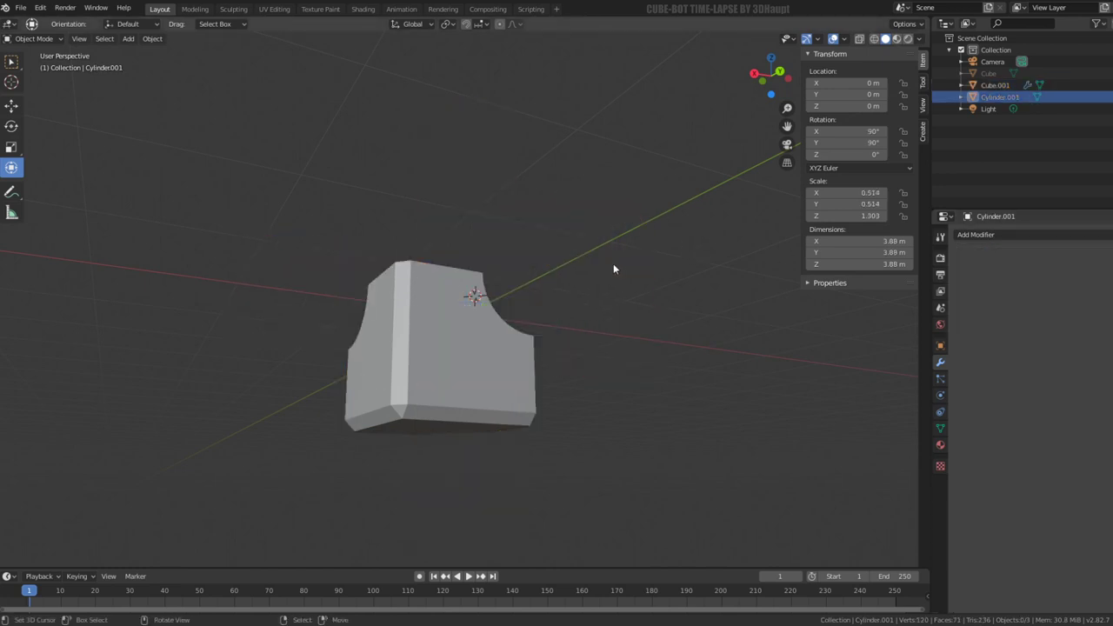
pyautogui.moveTo(613, 263)
pyautogui.mouseDown(button='middle')
pyautogui.moveTo(452, 296)
pyautogui.moveTo(401, 292)
pyautogui.moveTo(615, 291)
pyautogui.mouseUp(button='middle')
pyautogui.click(564, 362)
pyautogui.moveTo(564, 362)
pyautogui.mouseDown(button='middle')
pyautogui.moveTo(709, 359)
pyautogui.moveTo(652, 382)
pyautogui.moveTo(534, 380)
pyautogui.moveTo(499, 357)
pyautogui.mouseUp(button='middle')
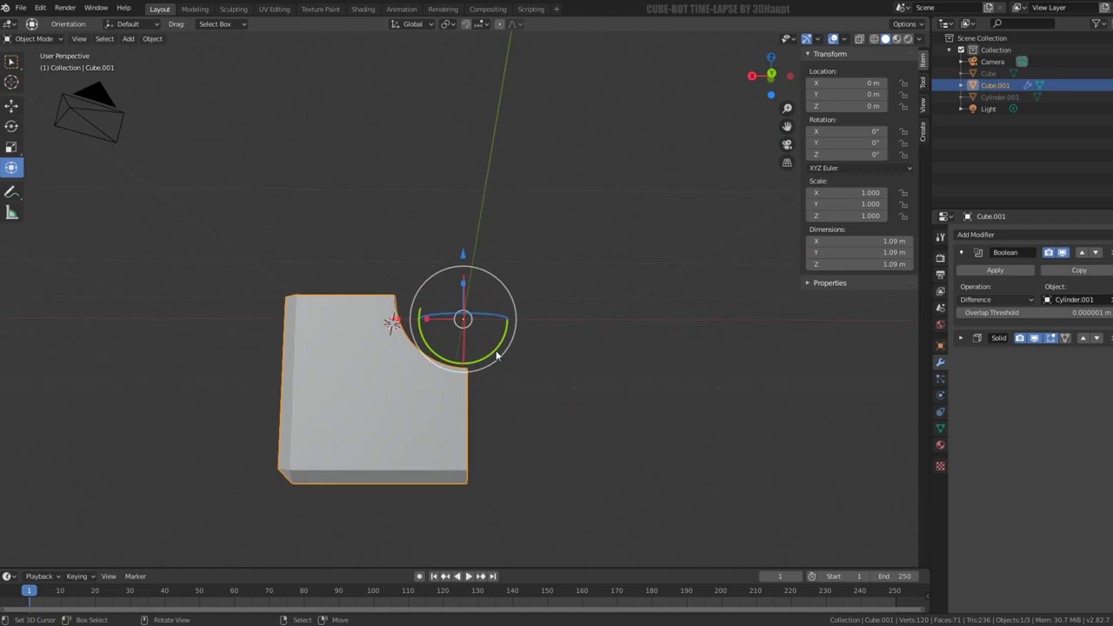
pyautogui.press('KP_1')
pyautogui.hotkey('alt', 'd')
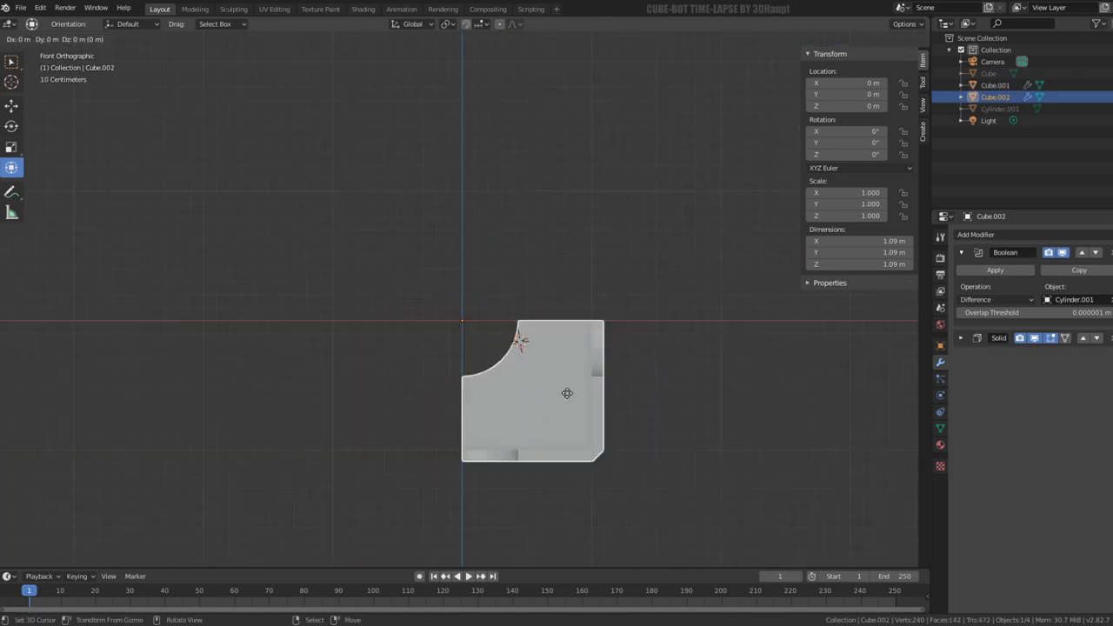
pyautogui.press('Escape')
pyautogui.press('r')
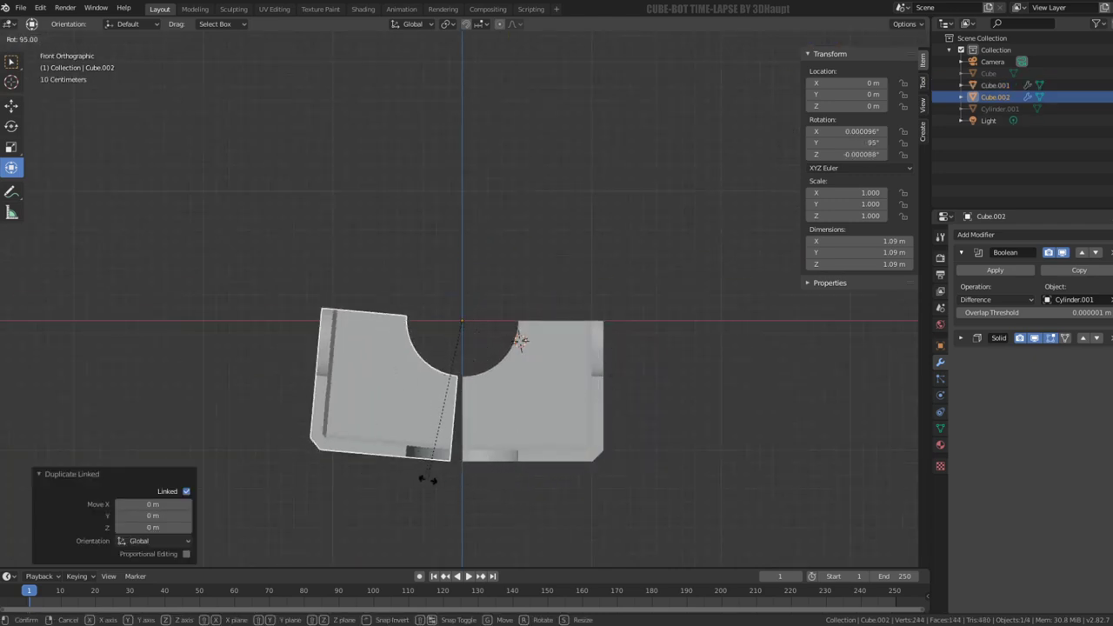
pyautogui.click(433, 481)
# Step: Select both pieces and, in right view, make linked copies rotated 90° around the centre
pyautogui.click(562, 430)
pyautogui.keyDown('shift'); pyautogui.click(420, 432); pyautogui.keyUp('shift')
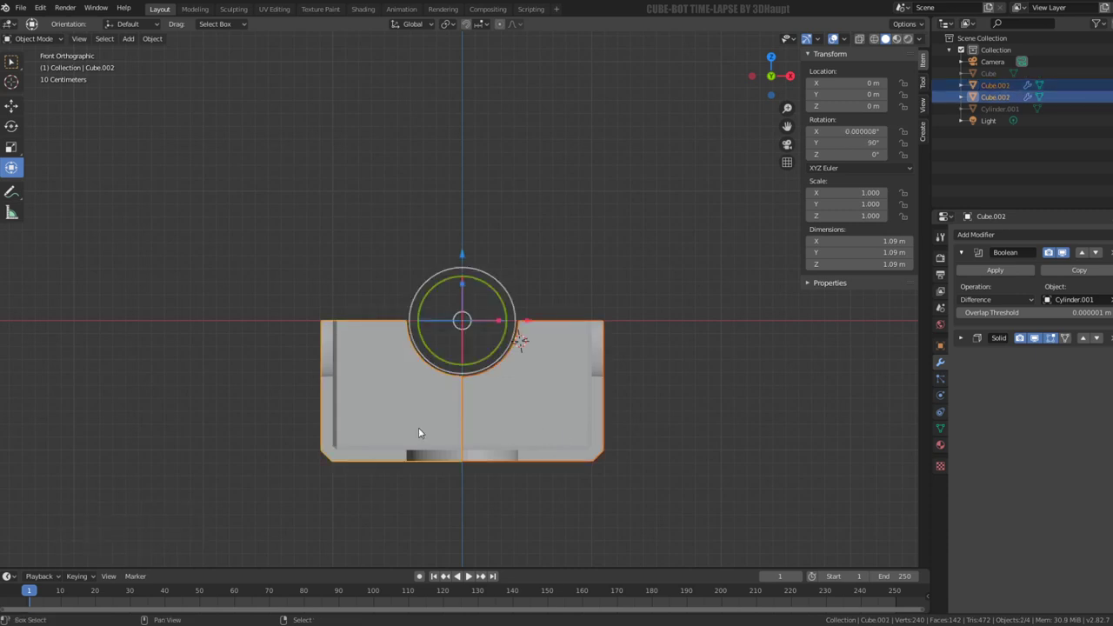
pyautogui.press('KP_3')
pyautogui.hotkey('alt', 'd')
pyautogui.press('Escape')
pyautogui.press('r')
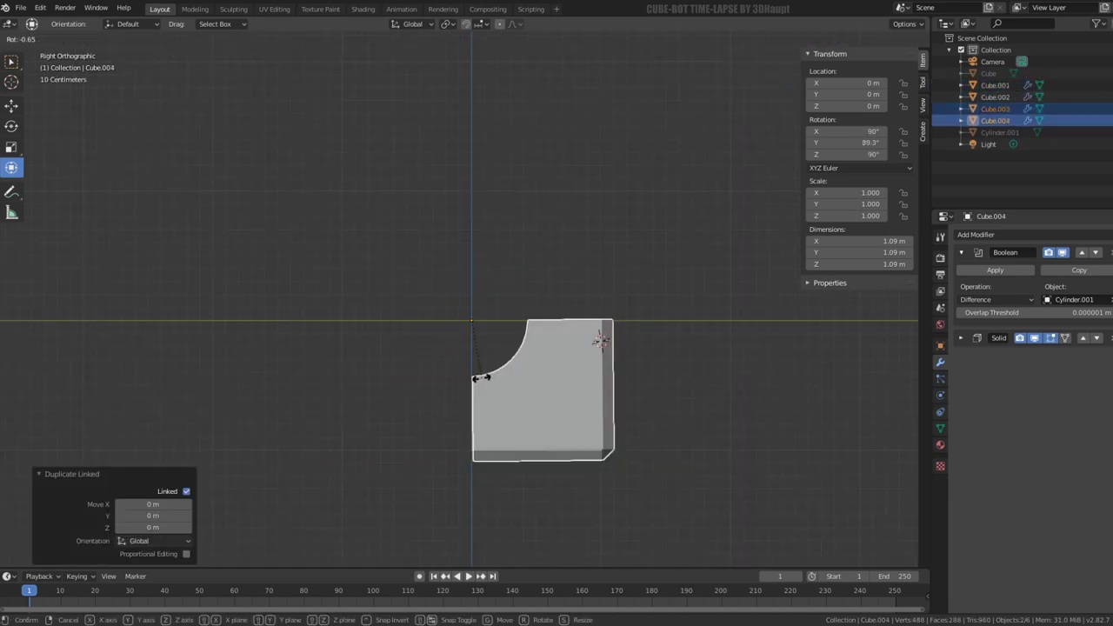
pyautogui.press('Escape')
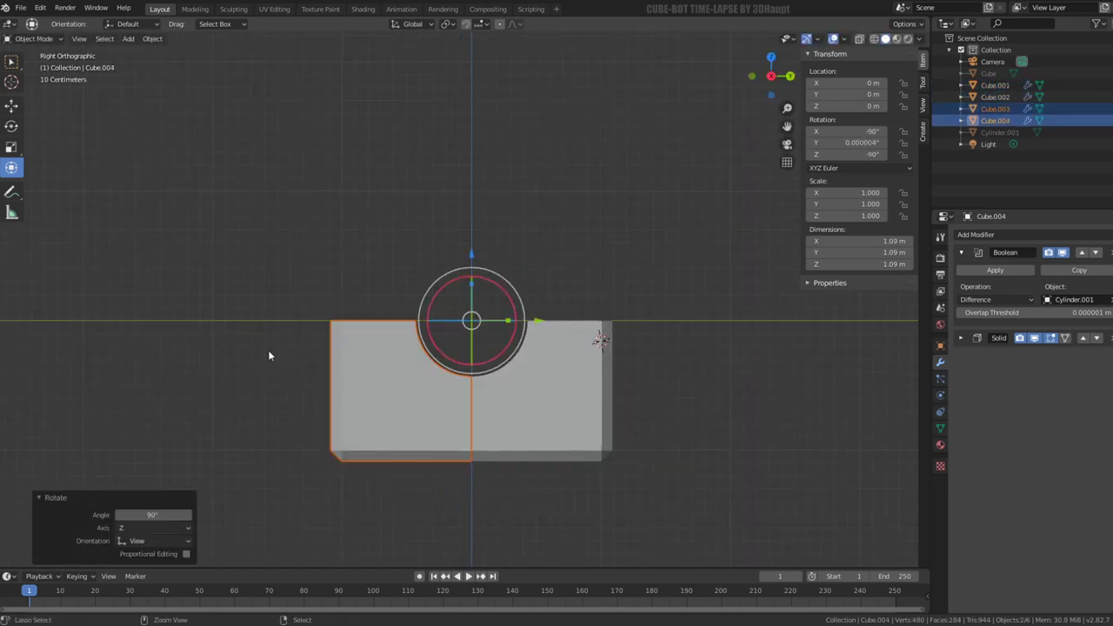
pyautogui.hotkey('alt', 'd')
# Step: Add two more rounds of 90°-rotated linked copies to complete the cube (Cube.002–Cube.008)
pyautogui.press('Escape')
pyautogui.press('r')
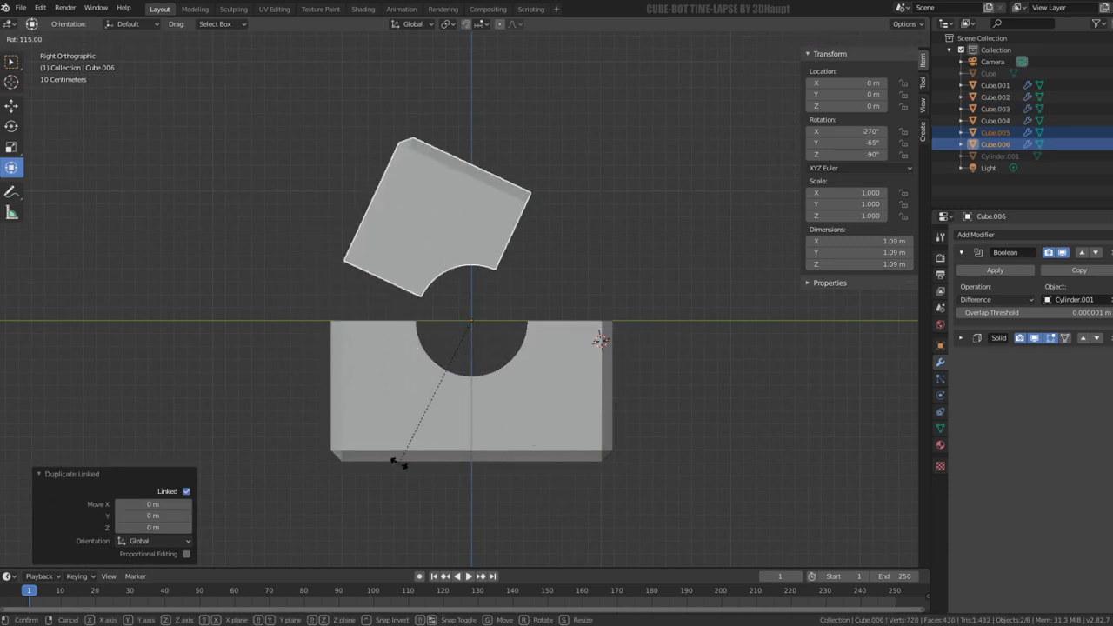
pyautogui.click(455, 473)
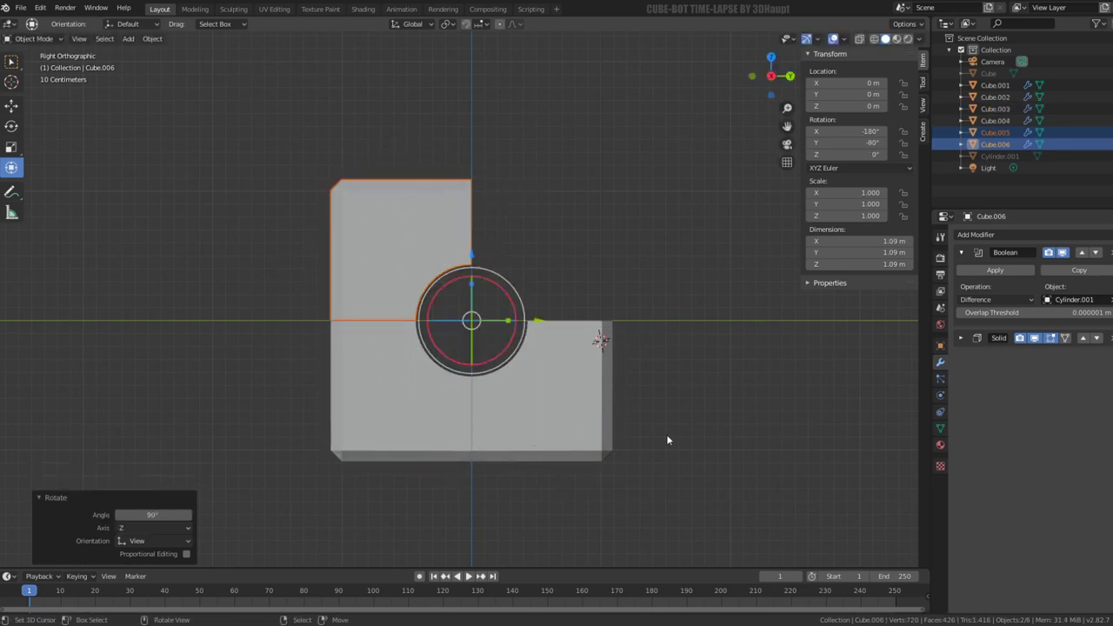
pyautogui.hotkey('alt', 'd')
pyautogui.press('Escape')
pyautogui.press('r')
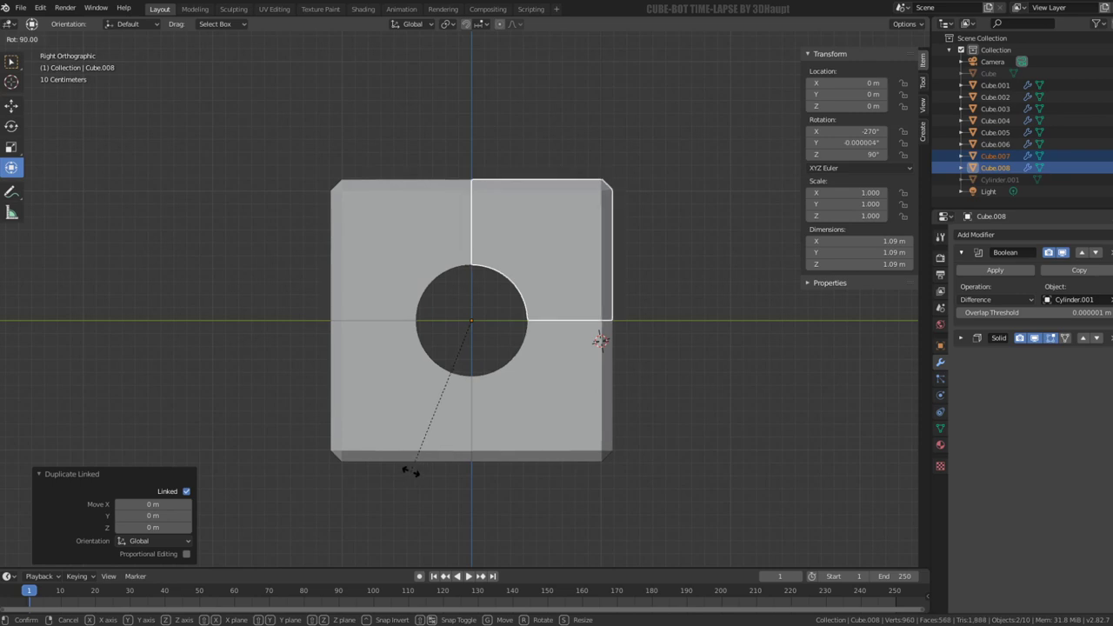
pyautogui.click(410, 472)
pyautogui.moveTo(504, 303)
pyautogui.mouseDown(button='middle')
pyautogui.moveTo(593, 352)
pyautogui.moveTo(581, 355)
pyautogui.mouseUp(button='middle')
# Step: Reveal the hidden cylinders and Cube, then hide the big Cube again
pyautogui.scroll(3, 566, 346)
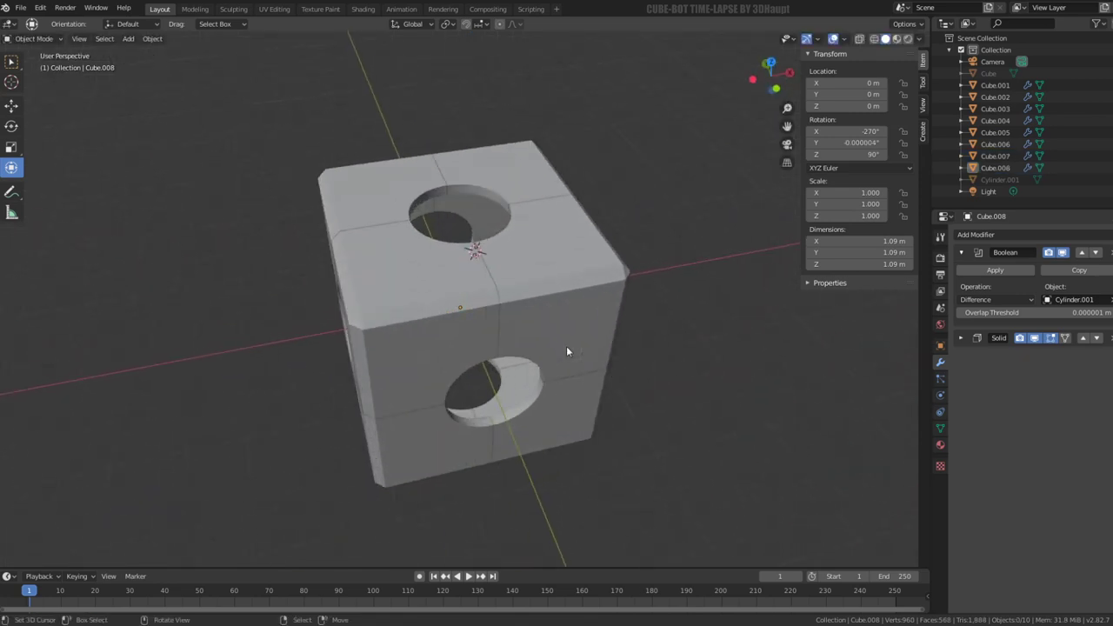
pyautogui.scroll(3, 561, 347)
pyautogui.scroll(3, 542, 253)
pyautogui.scroll(-6, 542, 254)
pyautogui.moveTo(542, 253)
pyautogui.mouseDown(button='middle')
pyautogui.moveTo(609, 370)
pyautogui.moveTo(528, 323)
pyautogui.mouseUp(button='middle')
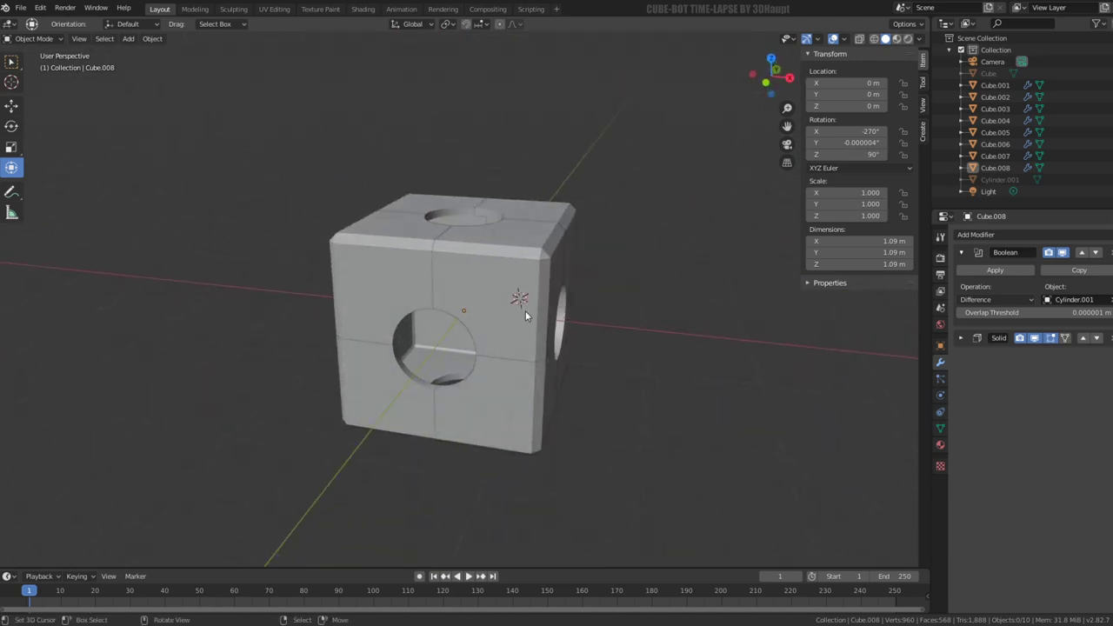
pyautogui.hotkey('alt', 'h')
pyautogui.click(569, 245)
pyautogui.click(569, 242)
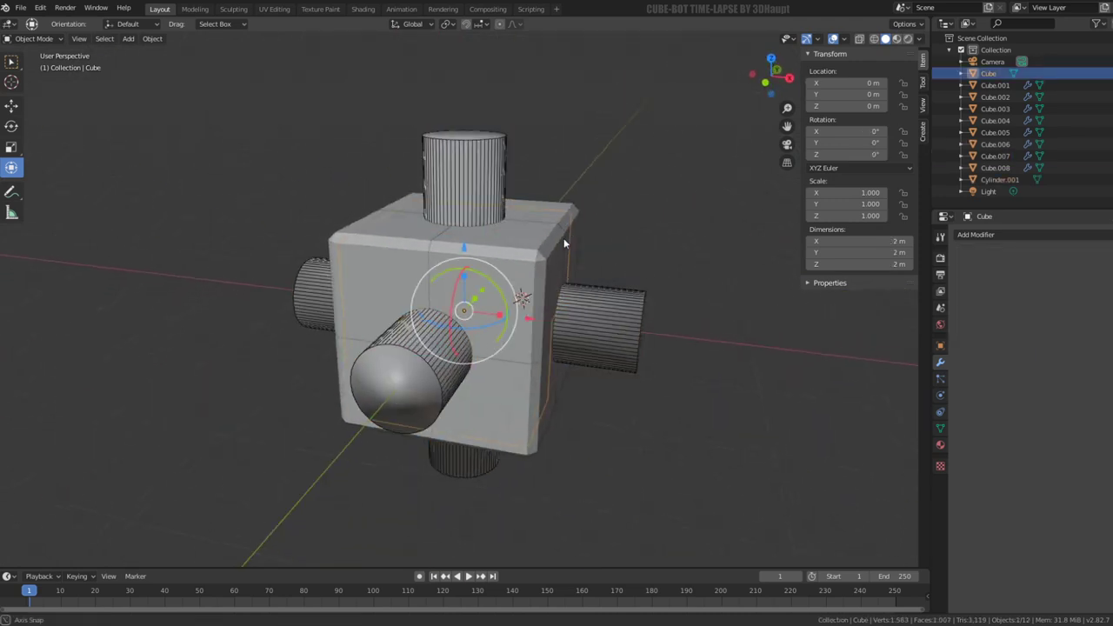
pyautogui.moveTo(568, 239)
pyautogui.mouseDown(button='middle')
pyautogui.moveTo(485, 219)
pyautogui.moveTo(498, 186)
pyautogui.moveTo(554, 288)
pyautogui.moveTo(563, 392)
pyautogui.moveTo(589, 350)
pyautogui.moveTo(517, 271)
pyautogui.moveTo(529, 208)
pyautogui.moveTo(496, 218)
pyautogui.moveTo(477, 270)
pyautogui.mouseUp(button='middle')
pyautogui.press('h')
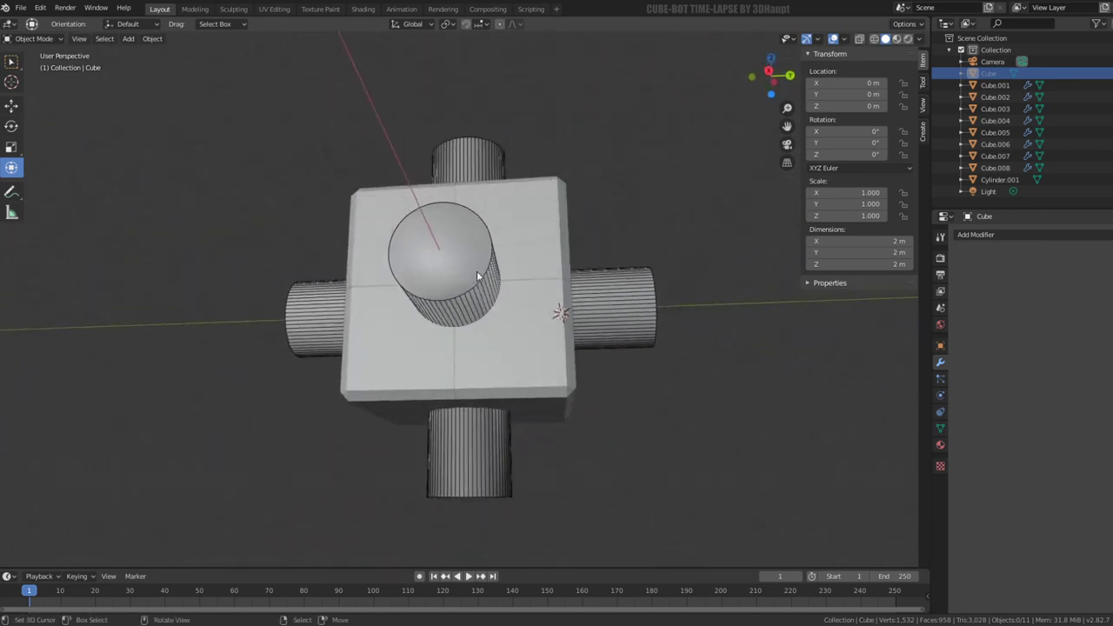
# Step: Hide corner pieces Cube.007 and Cube.005, then select Cube.006
pyautogui.click(532, 352)
pyautogui.moveTo(532, 351); pyautogui.dragTo(457, 333, button='middle')
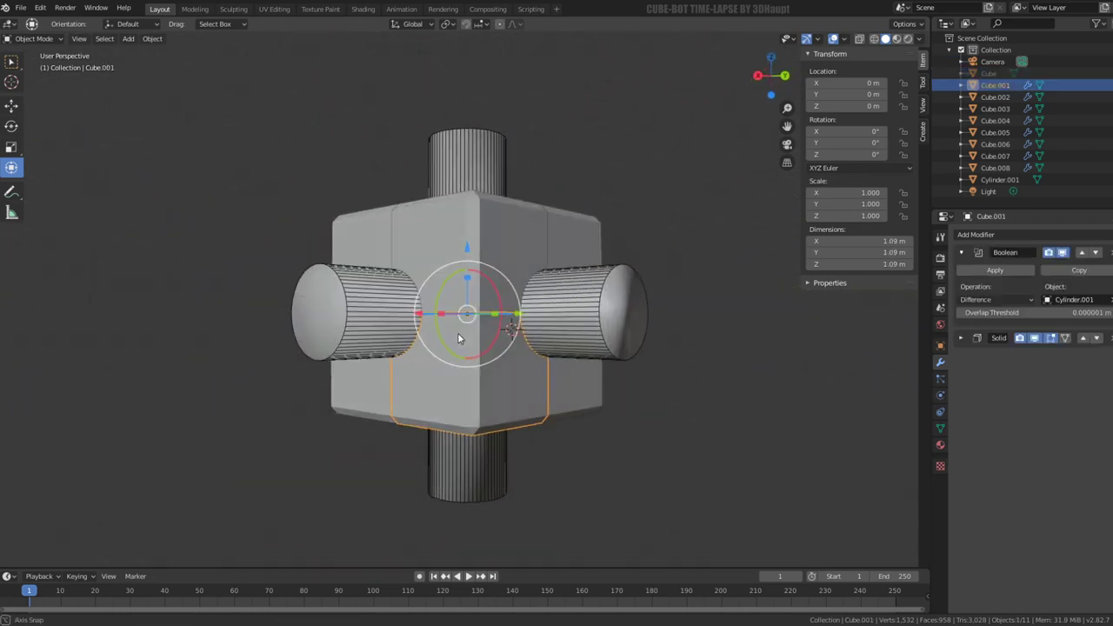
pyautogui.moveTo(557, 261)
pyautogui.mouseDown(button='middle')
pyautogui.moveTo(566, 318)
pyautogui.moveTo(666, 348)
pyautogui.mouseUp(button='middle')
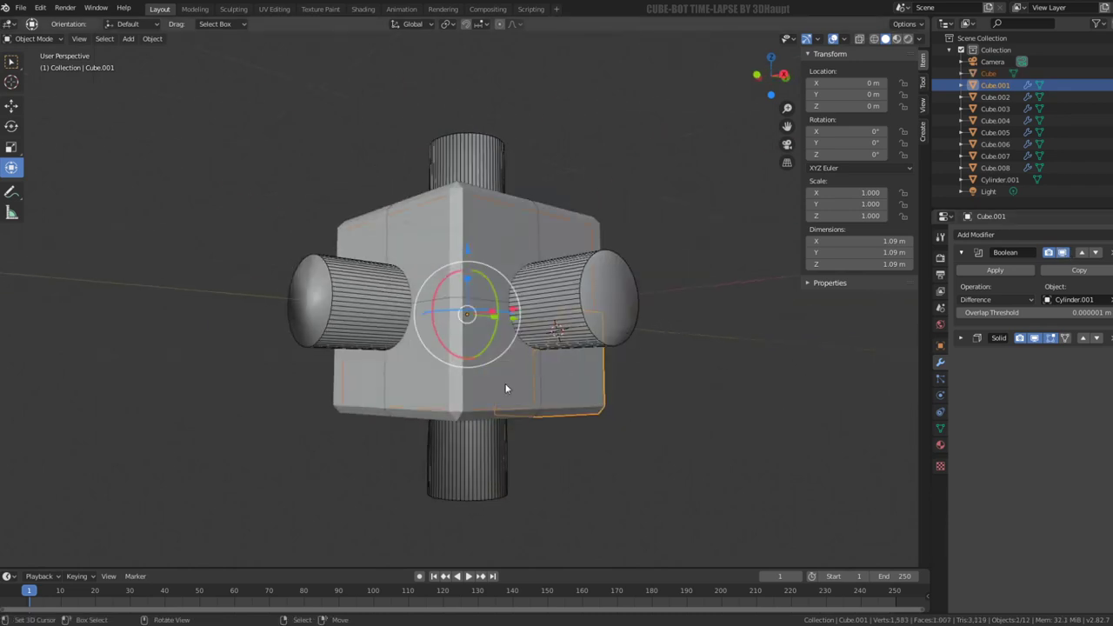
pyautogui.click(577, 221)
pyautogui.press('h')
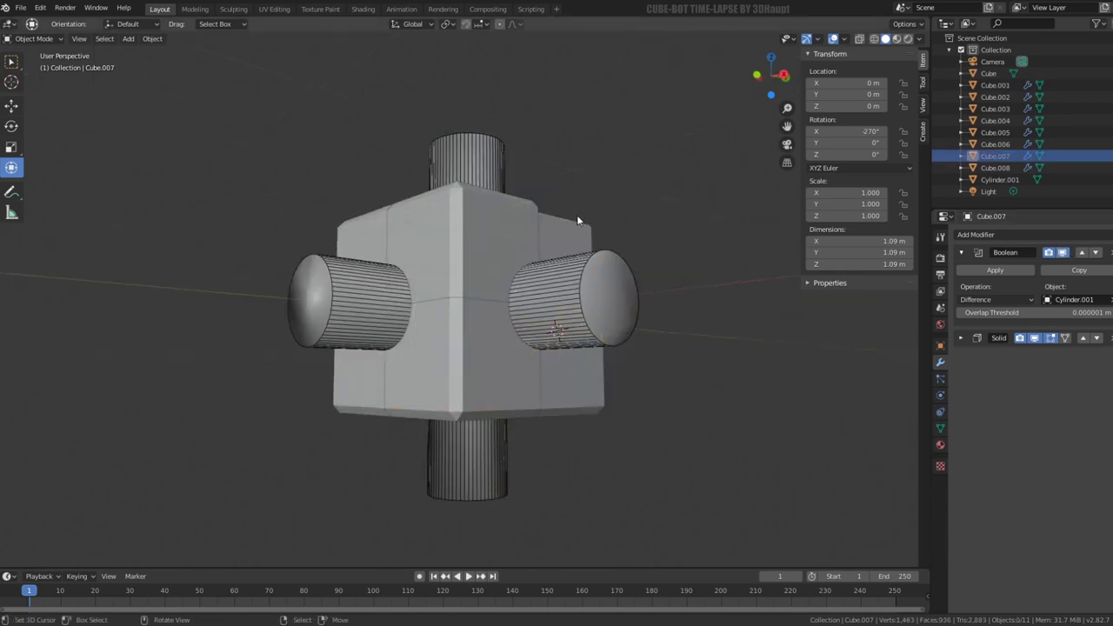
pyautogui.click(488, 192)
pyautogui.press('h')
pyautogui.click(378, 214)
# Step: Hide corner pieces Cube.004, Cube.003, Cube.001 and Cube.008, leaving the inner Cube selected
pyautogui.press('h')
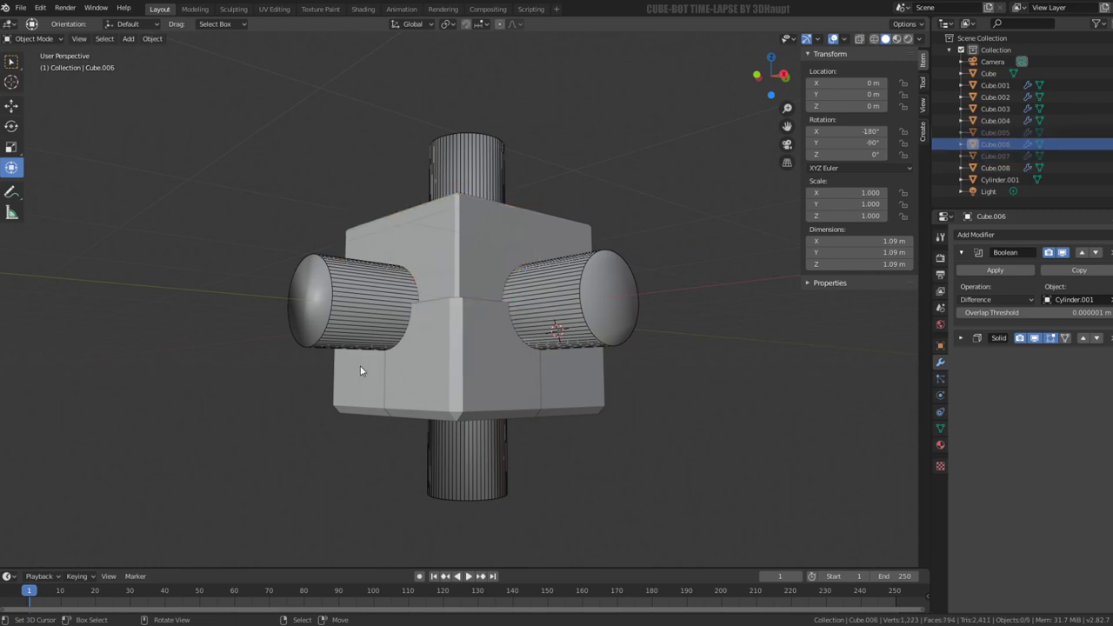
pyautogui.click(374, 365)
pyautogui.press('h')
pyautogui.click(425, 365)
pyautogui.click(561, 388)
pyautogui.press('h')
pyautogui.moveTo(633, 351)
pyautogui.mouseDown(button='middle')
pyautogui.moveTo(564, 290)
pyautogui.moveTo(510, 334)
pyautogui.moveTo(555, 366)
pyautogui.mouseUp(button='middle')
pyautogui.click(555, 366)
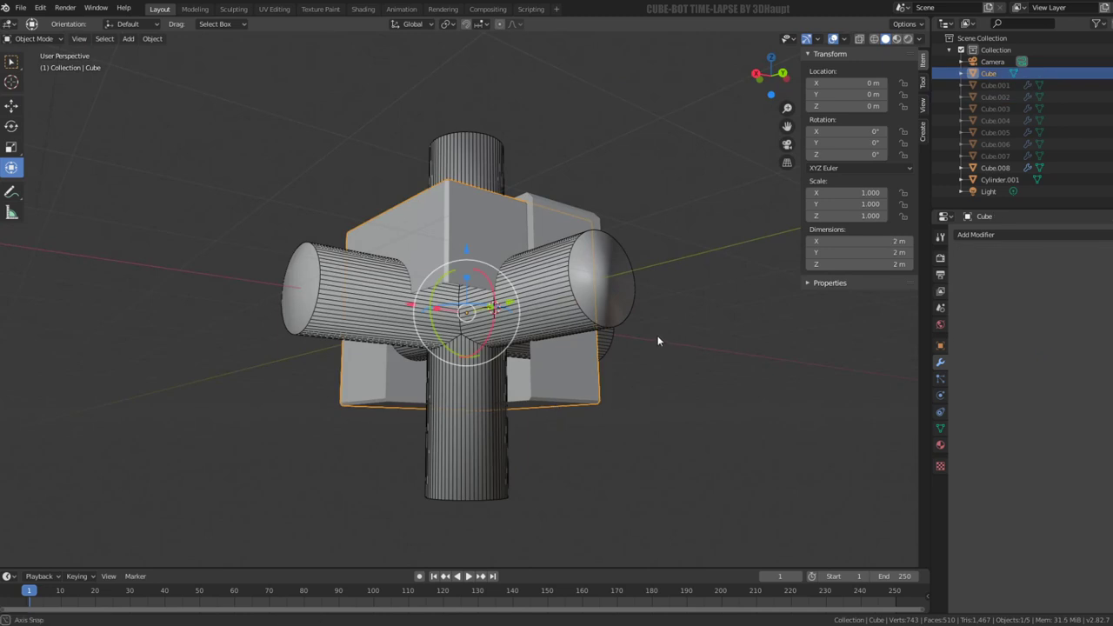
pyautogui.moveTo(659, 341); pyautogui.dragTo(560, 365, button='middle')
pyautogui.click(517, 261)
pyautogui.press('h')
pyautogui.moveTo(516, 261)
pyautogui.mouseDown(button='middle')
pyautogui.moveTo(500, 318)
pyautogui.moveTo(549, 218)
pyautogui.moveTo(527, 217)
pyautogui.mouseUp(button='middle')
pyautogui.click(505, 323)
# Step: Separate the Cube's four front faces by selection into a new object, Cube.009
pyautogui.press('Tab')
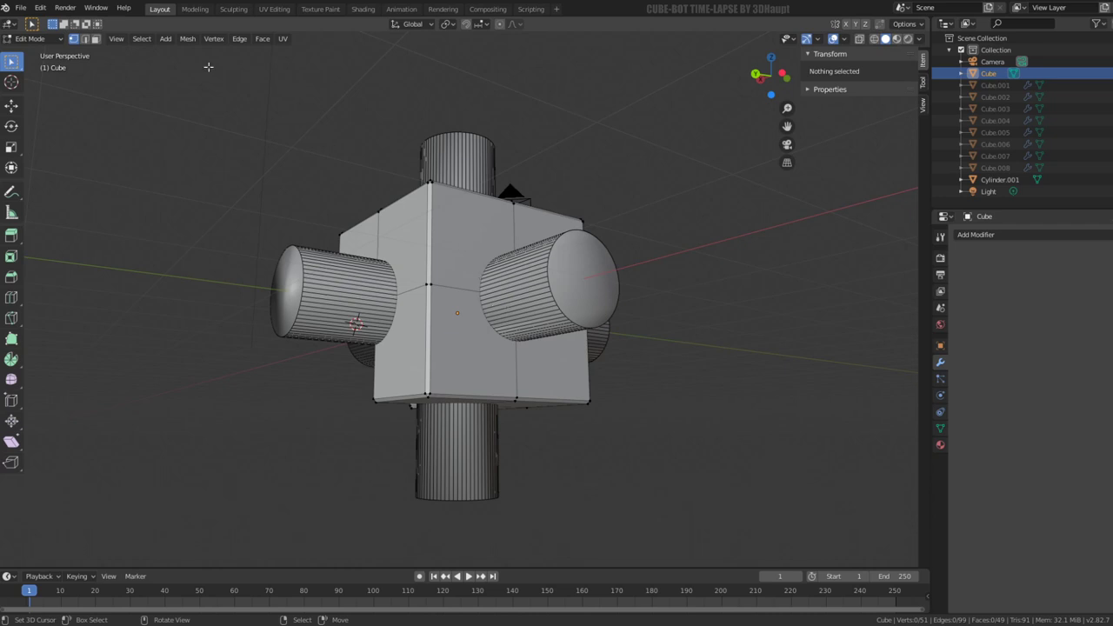
pyautogui.click(470, 231)
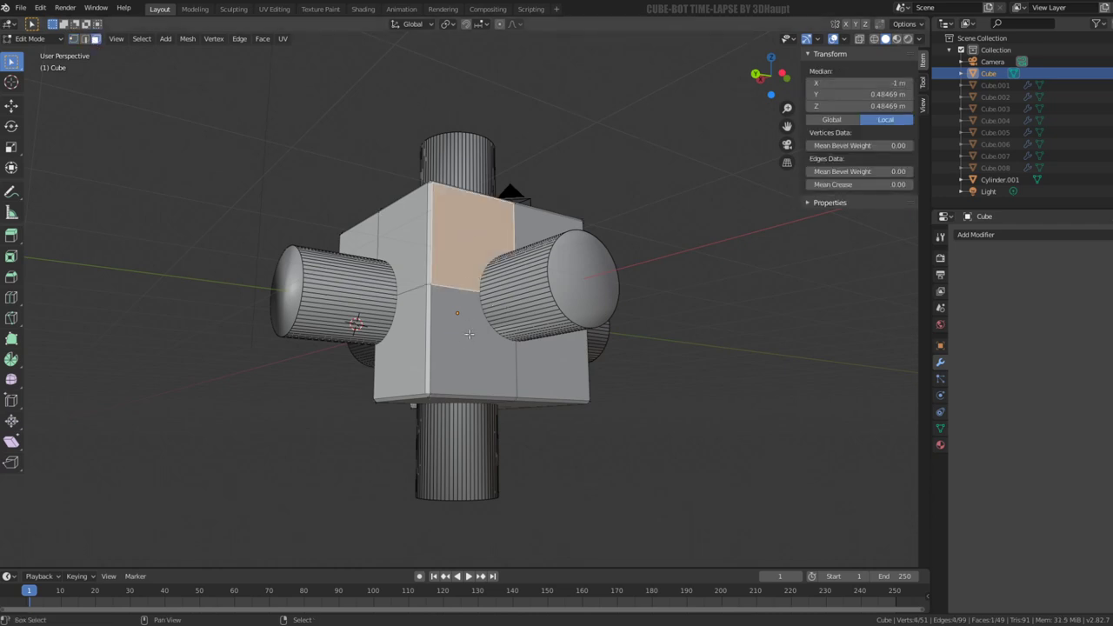
pyautogui.keyDown('shift'); pyautogui.click(475, 348); pyautogui.keyUp('shift')
pyautogui.keyDown('shift'); pyautogui.click(534, 363); pyautogui.keyUp('shift')
pyautogui.keyDown('shift'); pyautogui.click(543, 222); pyautogui.keyUp('shift')
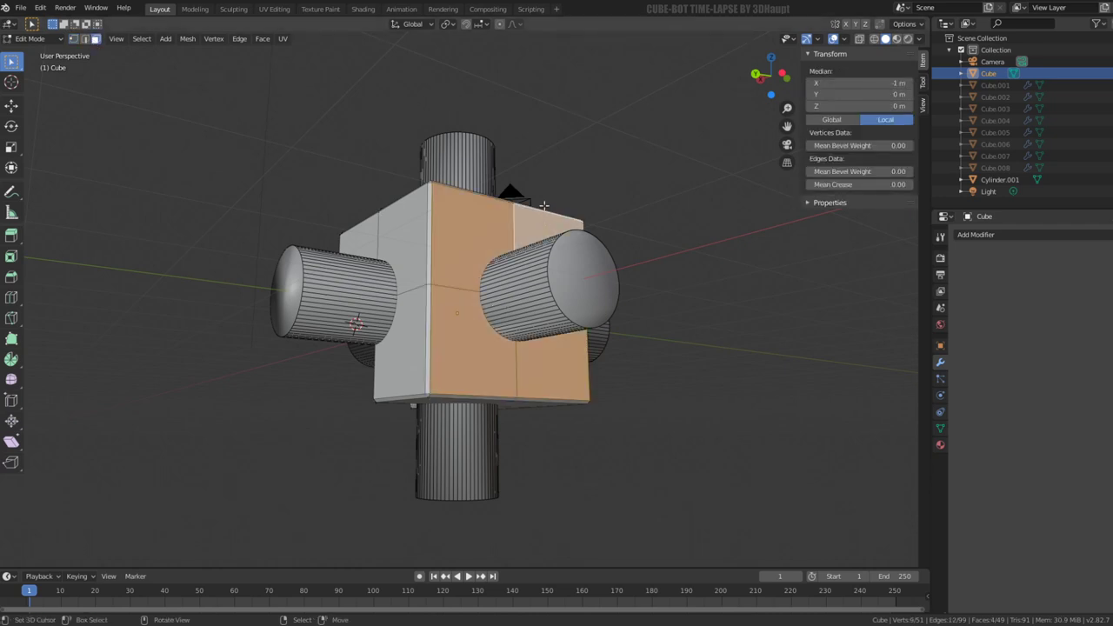
pyautogui.press('p')
pyautogui.click(543, 205)
pyautogui.press('Tab')
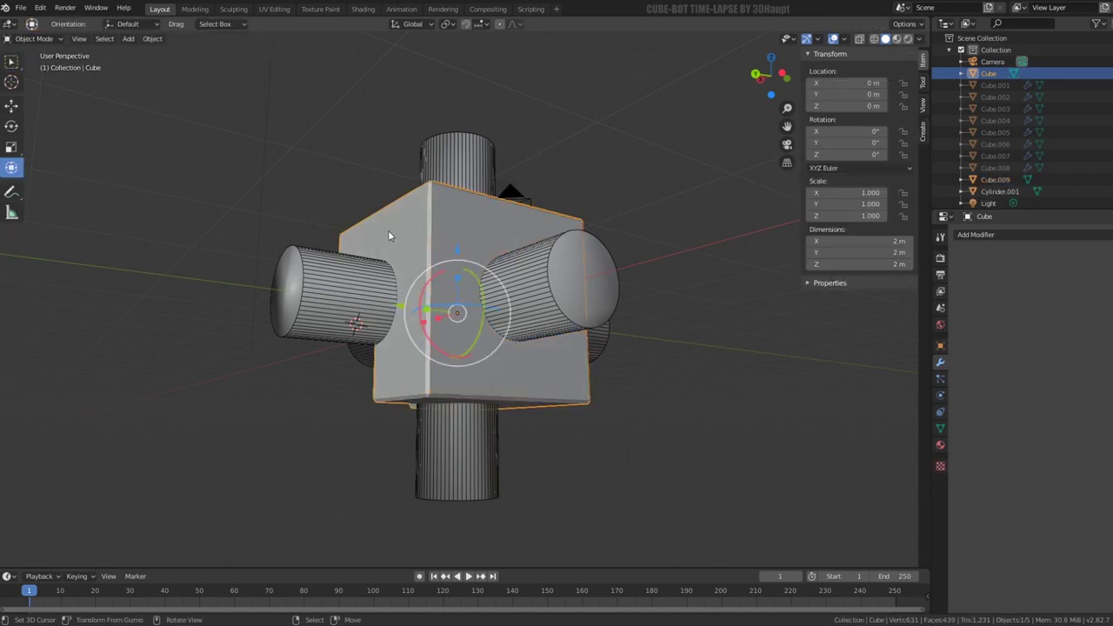
# Step: Unhide all pieces, then hide the inner Cube and the front corner piece
pyautogui.press('h')
pyautogui.moveTo(388, 230)
pyautogui.mouseDown(button='middle')
pyautogui.moveTo(651, 268)
pyautogui.moveTo(527, 238)
pyautogui.moveTo(576, 286)
pyautogui.mouseUp(button='middle')
pyautogui.click(528, 256)
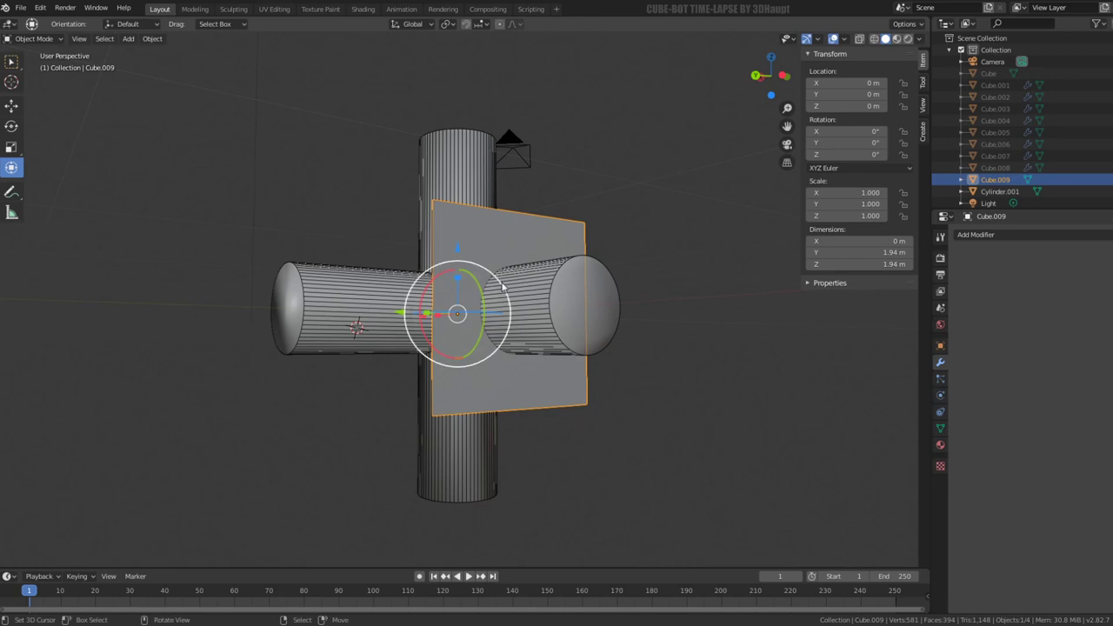
pyautogui.hotkey('alt', 'h')
pyautogui.click(366, 218)
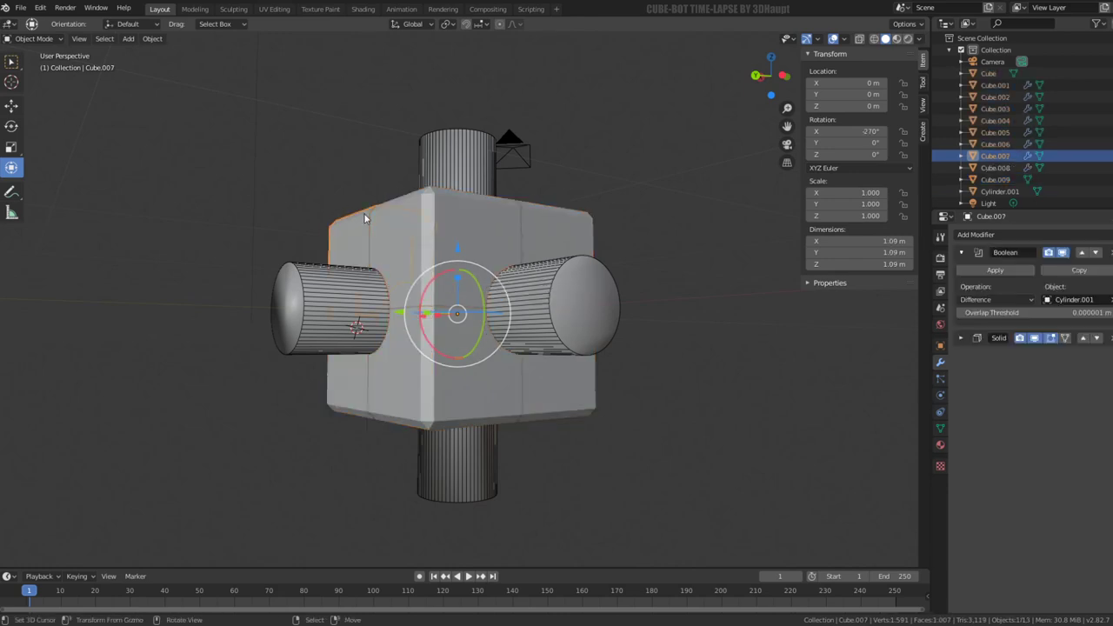
pyautogui.click(365, 218)
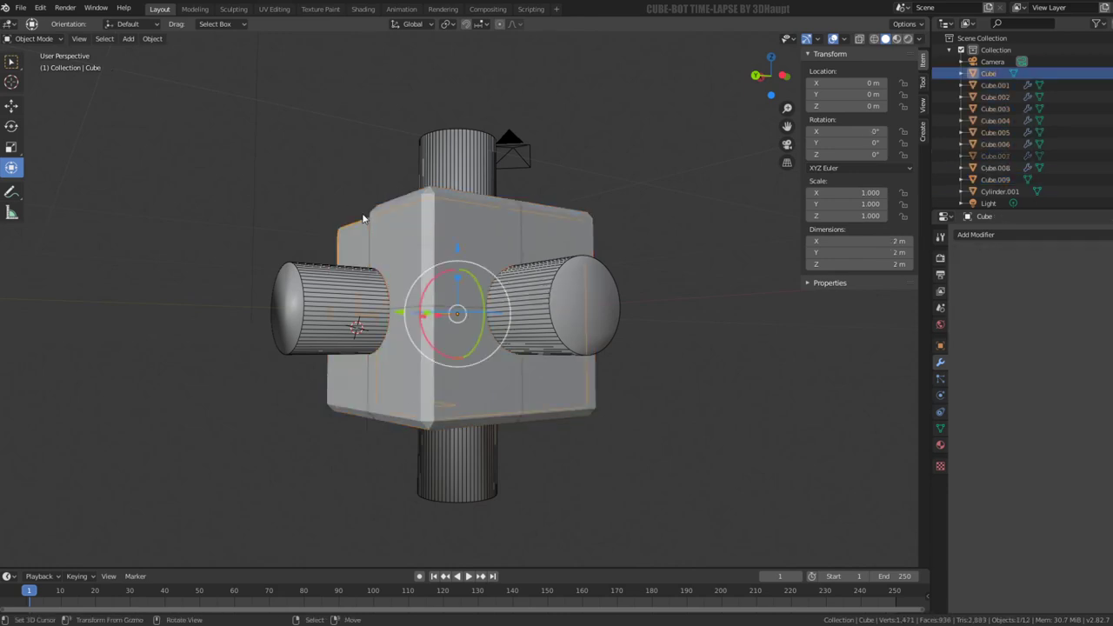
pyautogui.press('h')
pyautogui.click(471, 241)
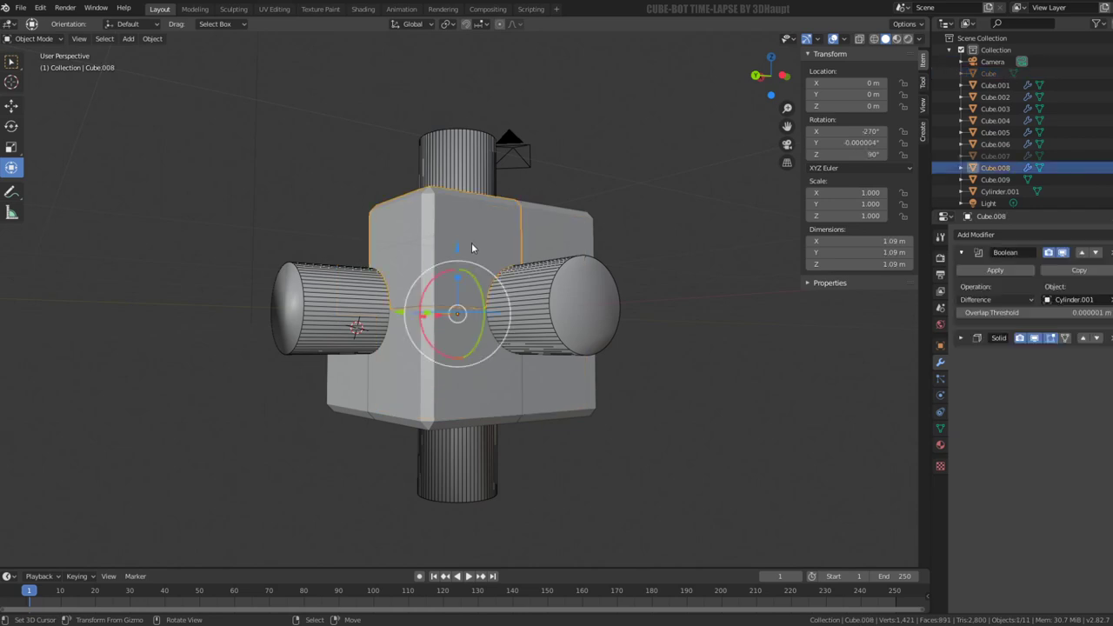
pyautogui.press('h')
# Step: Copy Cube.002's Boolean modifier onto panel Cube.009, keeping the operation as Difference
pyautogui.click(467, 376)
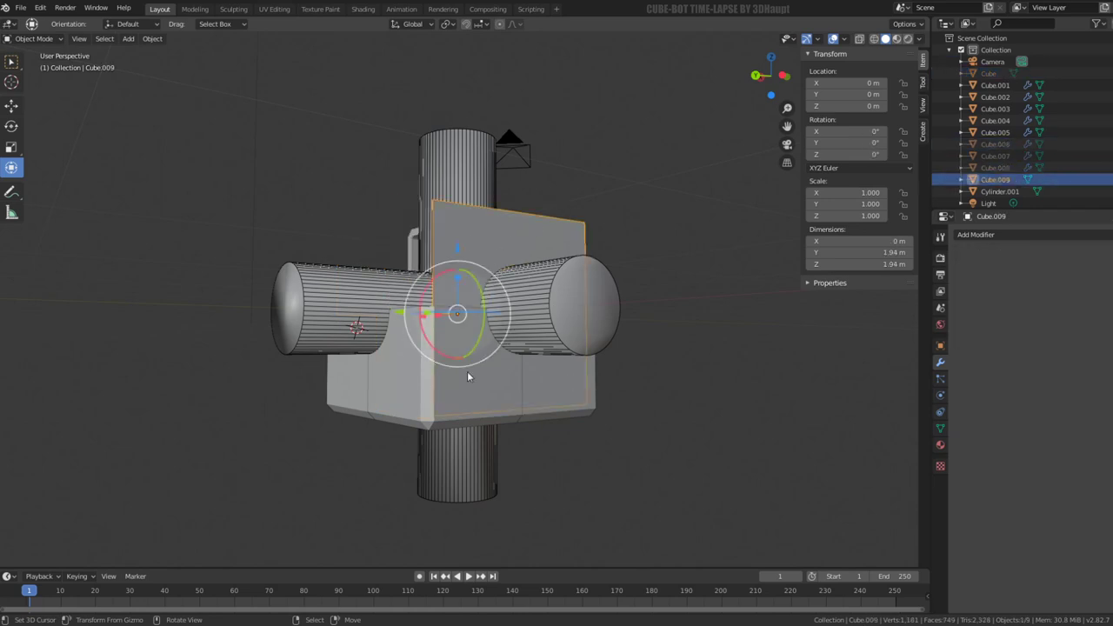
pyautogui.keyDown('shift'); pyautogui.click(454, 392); pyautogui.keyUp('shift')
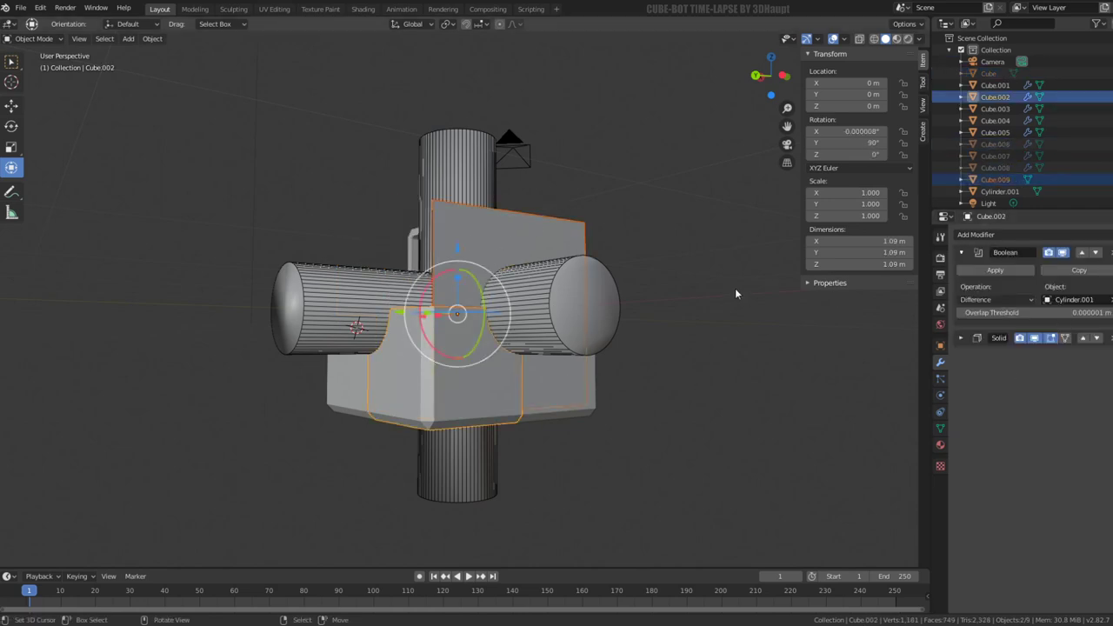
pyautogui.hotkey('ctrl', 'l')
pyautogui.click(696, 369)
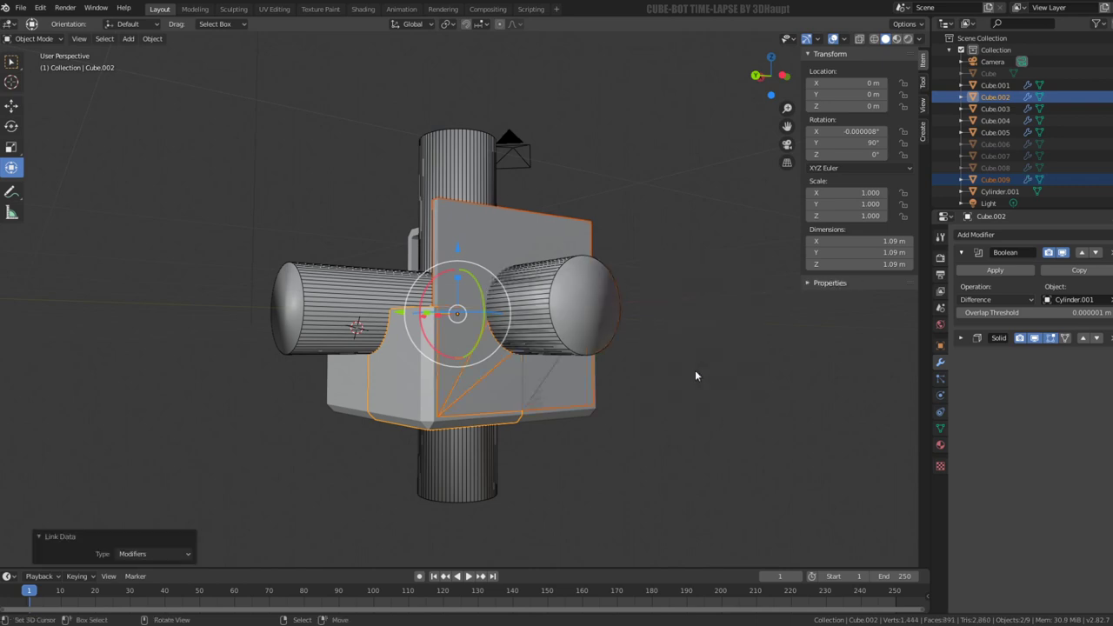
pyautogui.moveTo(472, 273); pyautogui.dragTo(511, 237, button='middle')
pyautogui.click(511, 236)
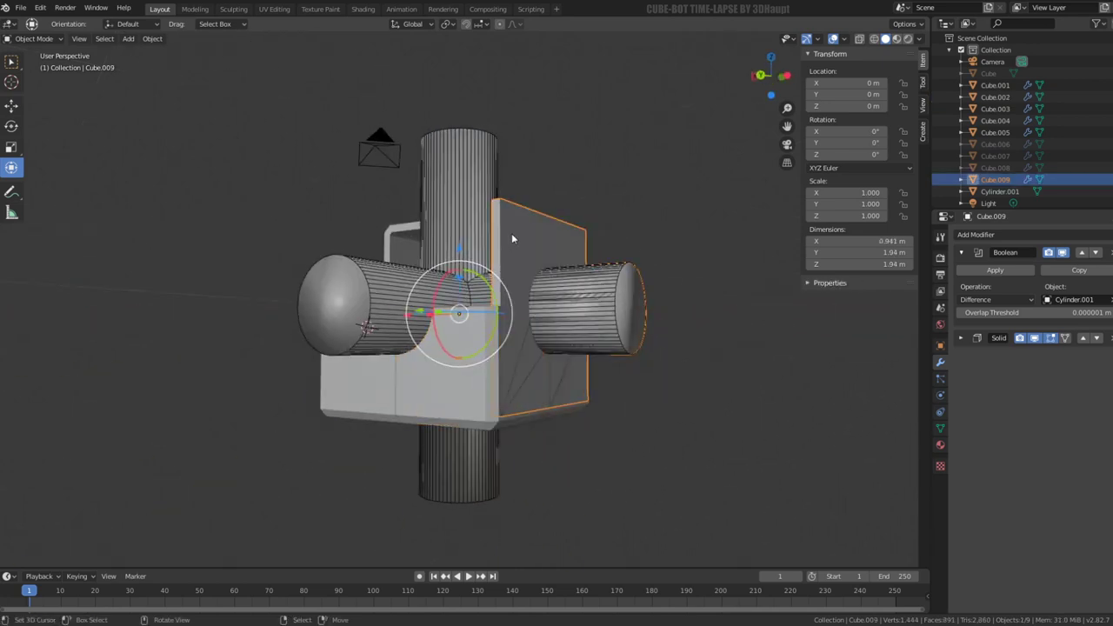
pyautogui.click(996, 300)
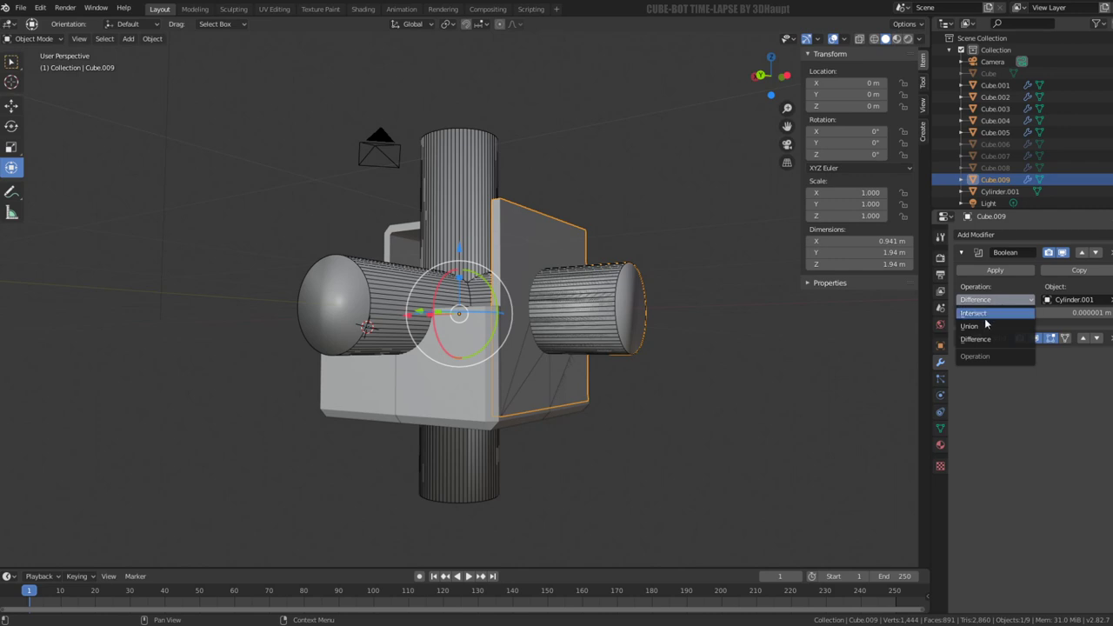
pyautogui.click(984, 341)
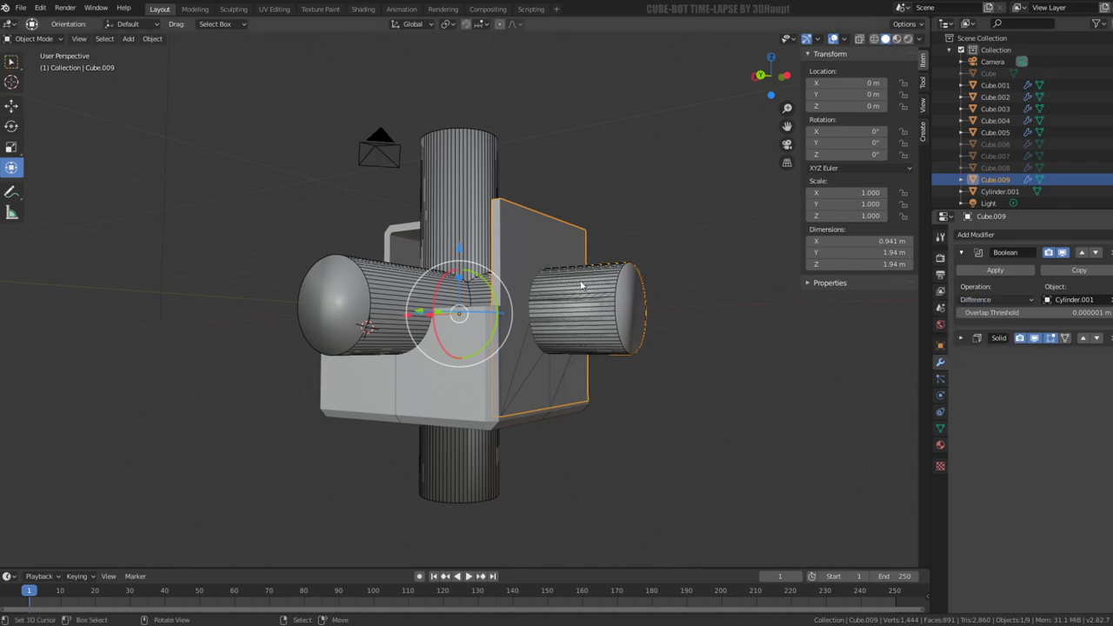
# Step: Hide Cylinder.001, preview the panel's Boolean as Intersect, then set it back to Difference
pyautogui.click(366, 292)
pyautogui.press('h')
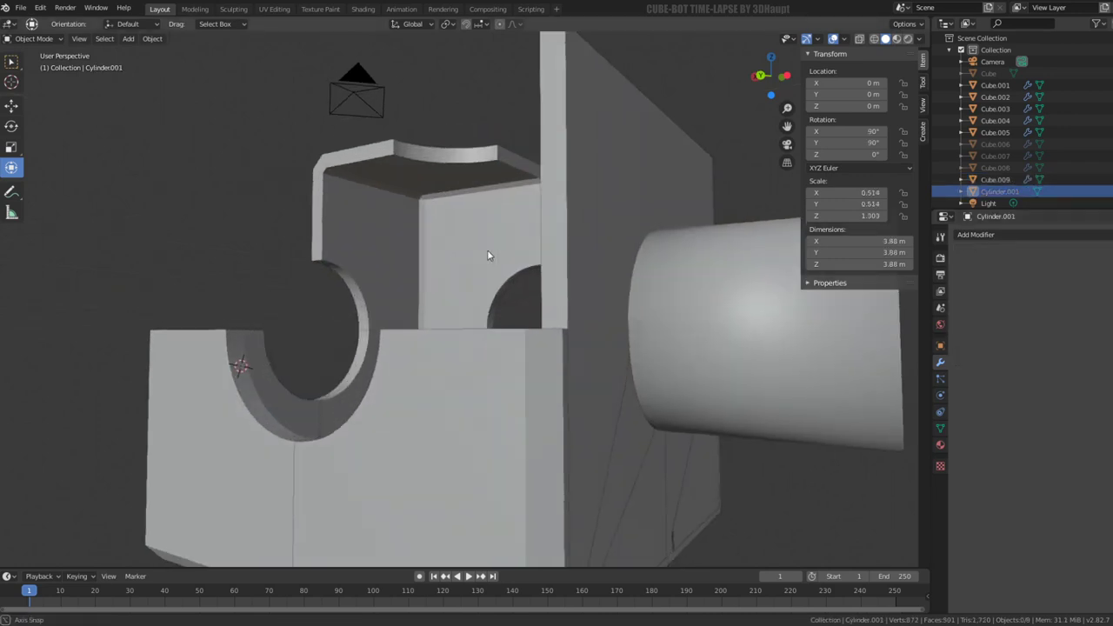
pyautogui.moveTo(488, 251); pyautogui.dragTo(621, 281, button='middle')
pyautogui.click(603, 346)
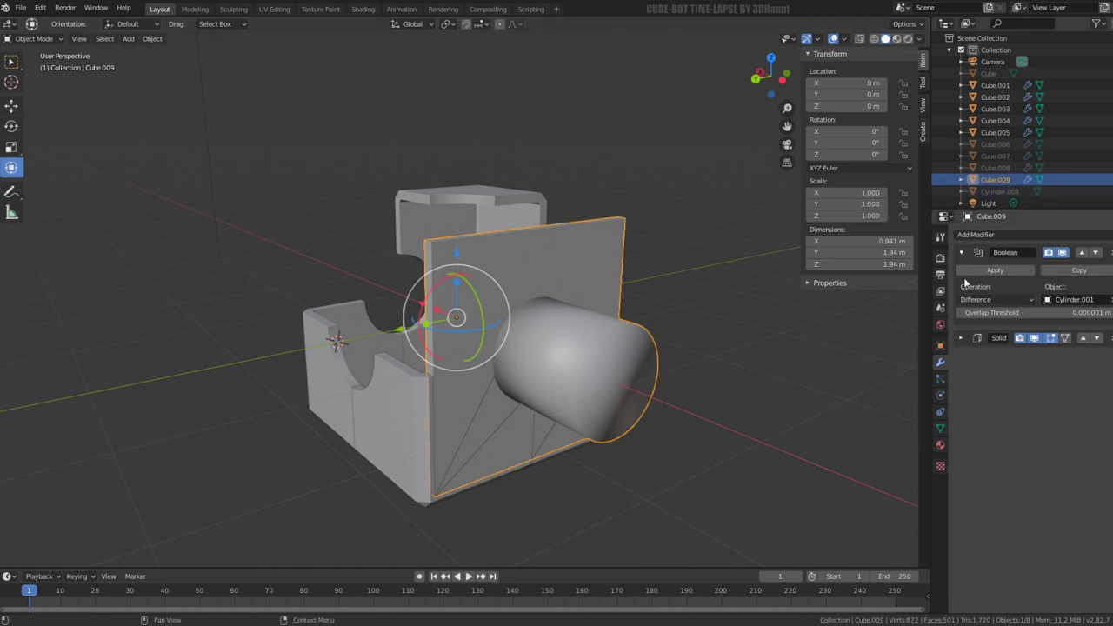
pyautogui.click(986, 301)
pyautogui.click(985, 313)
pyautogui.moveTo(586, 323)
pyautogui.mouseDown(button='middle')
pyautogui.moveTo(659, 311)
pyautogui.moveTo(563, 311)
pyautogui.moveTo(566, 298)
pyautogui.moveTo(725, 325)
pyautogui.moveTo(752, 303)
pyautogui.mouseUp(button='middle')
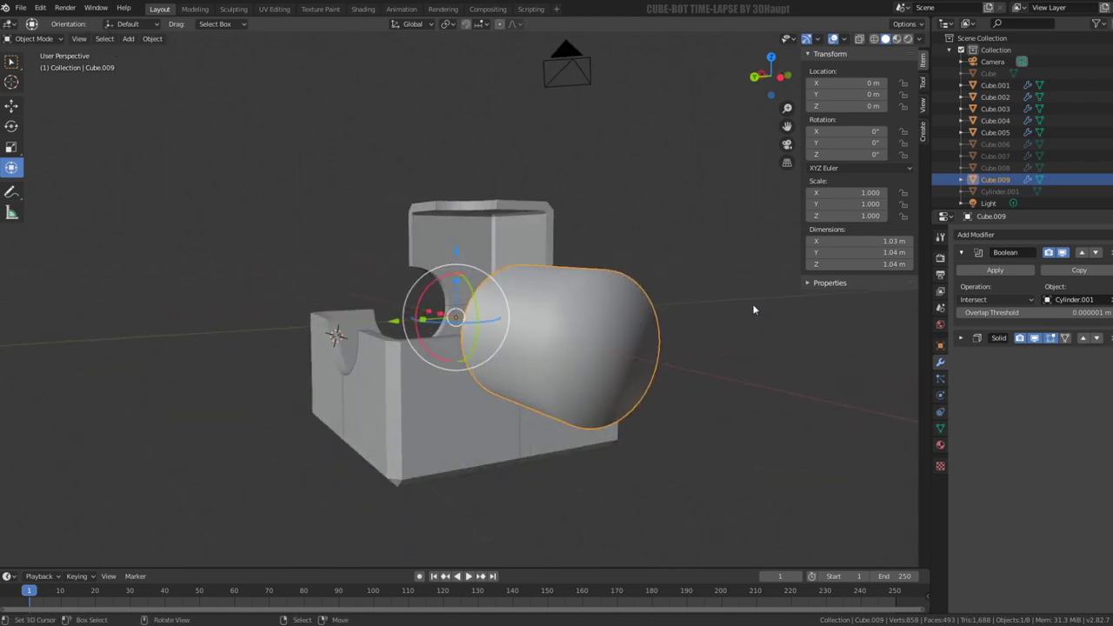
pyautogui.click(1002, 298)
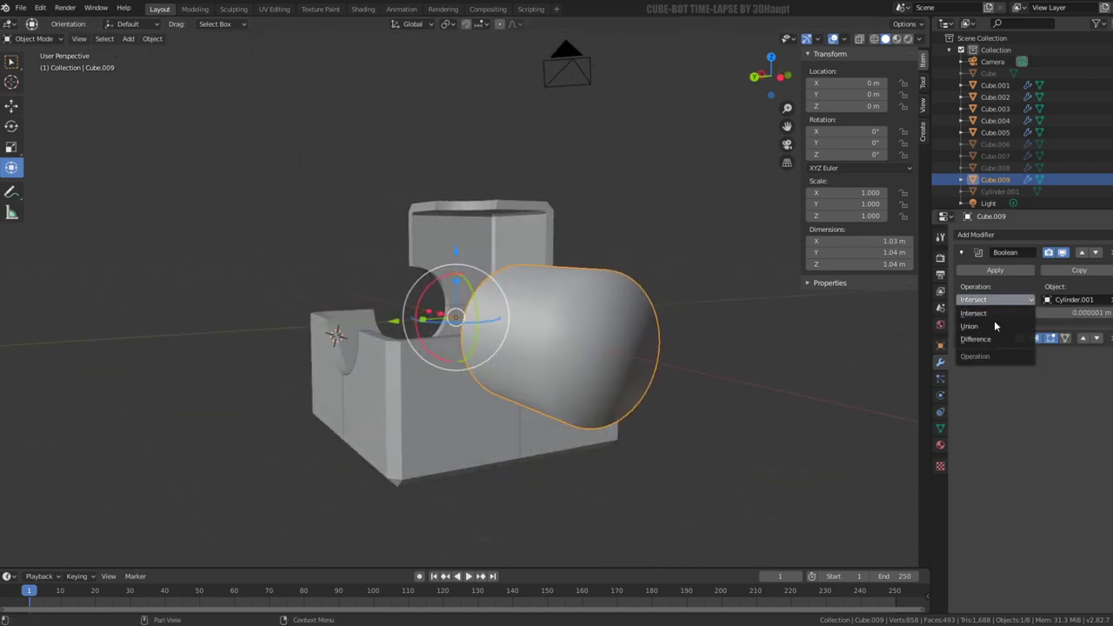
pyautogui.click(976, 339)
pyautogui.moveTo(678, 340)
pyautogui.mouseDown(button='middle')
pyautogui.moveTo(744, 348)
pyautogui.moveTo(659, 333)
pyautogui.moveTo(574, 261)
pyautogui.mouseUp(button='middle')
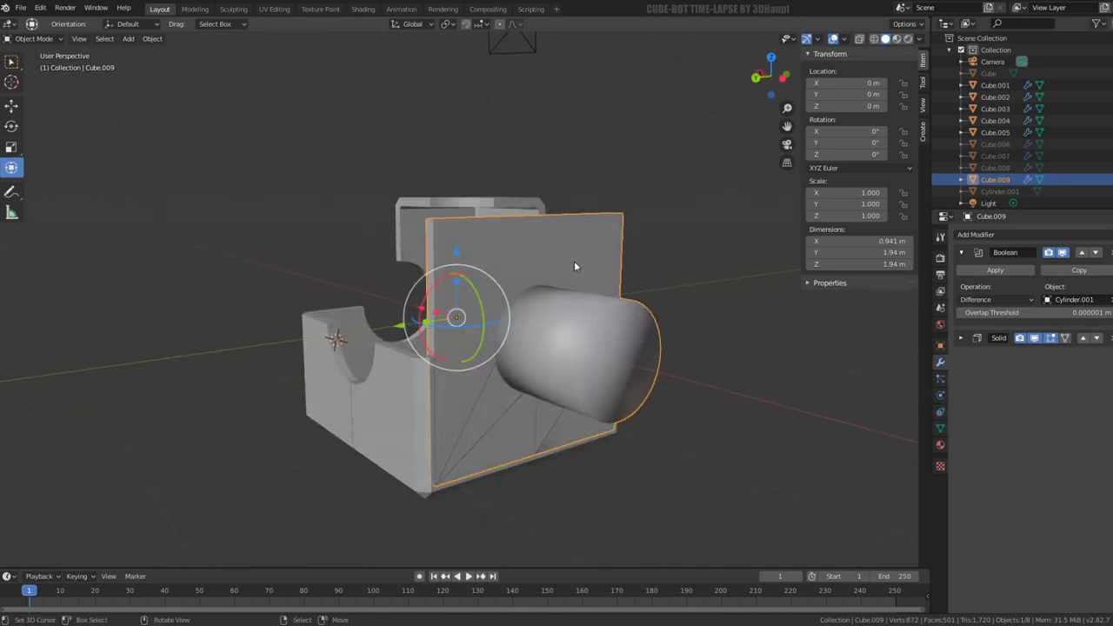
# Step: Merge all of the panel's faces into a single face
pyautogui.press('Tab')
pyautogui.press('a')
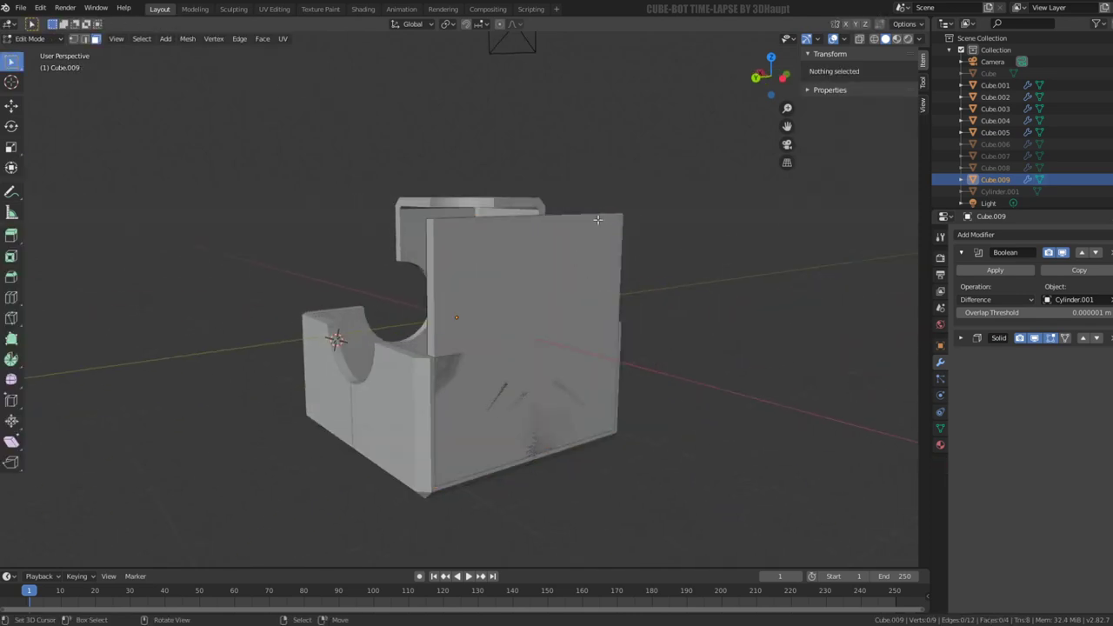
pyautogui.click(728, 251)
pyautogui.press('m')
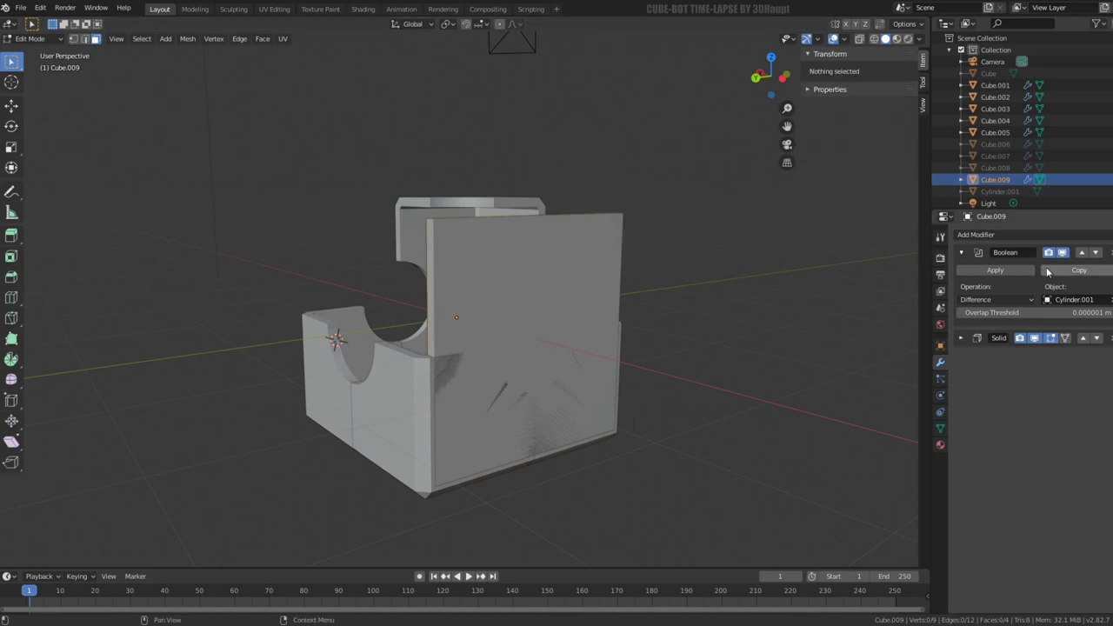
pyautogui.press('a')
pyautogui.press('q')
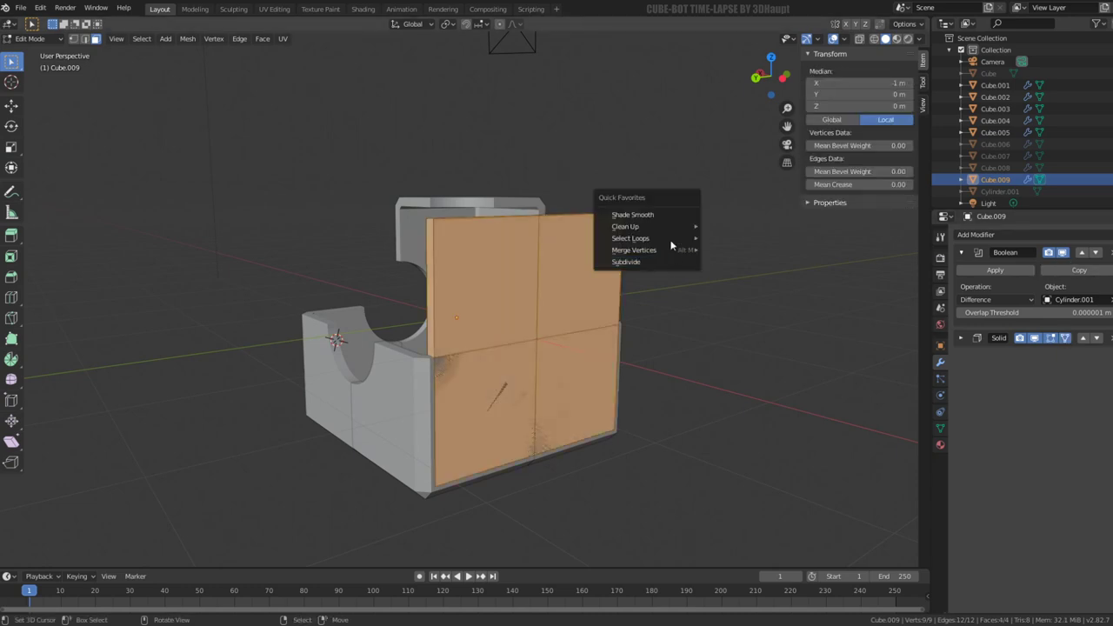
pyautogui.moveTo(625, 226)
pyautogui.click(742, 266)
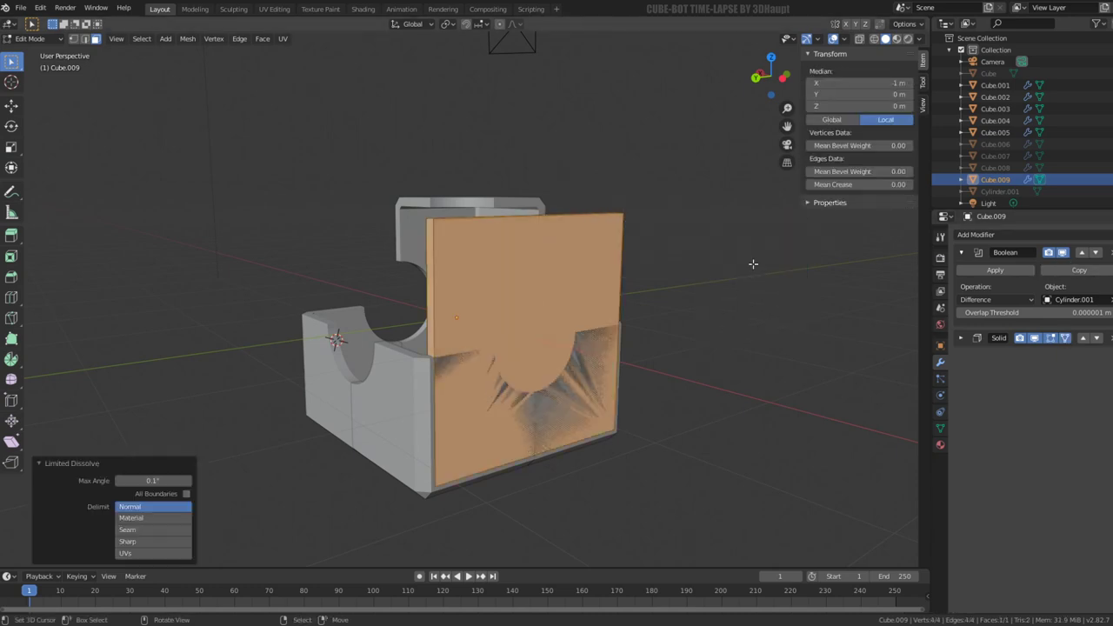
pyautogui.moveTo(753, 262)
pyautogui.mouseDown(button='middle')
pyautogui.moveTo(614, 251)
pyautogui.moveTo(681, 279)
pyautogui.moveTo(727, 327)
pyautogui.moveTo(681, 342)
pyautogui.moveTo(668, 327)
pyautogui.mouseUp(button='middle')
pyautogui.press('Tab')
# Step: Check the panel's Boolean result, toggling its display and keeping Difference
pyautogui.scroll(5, 668, 327)
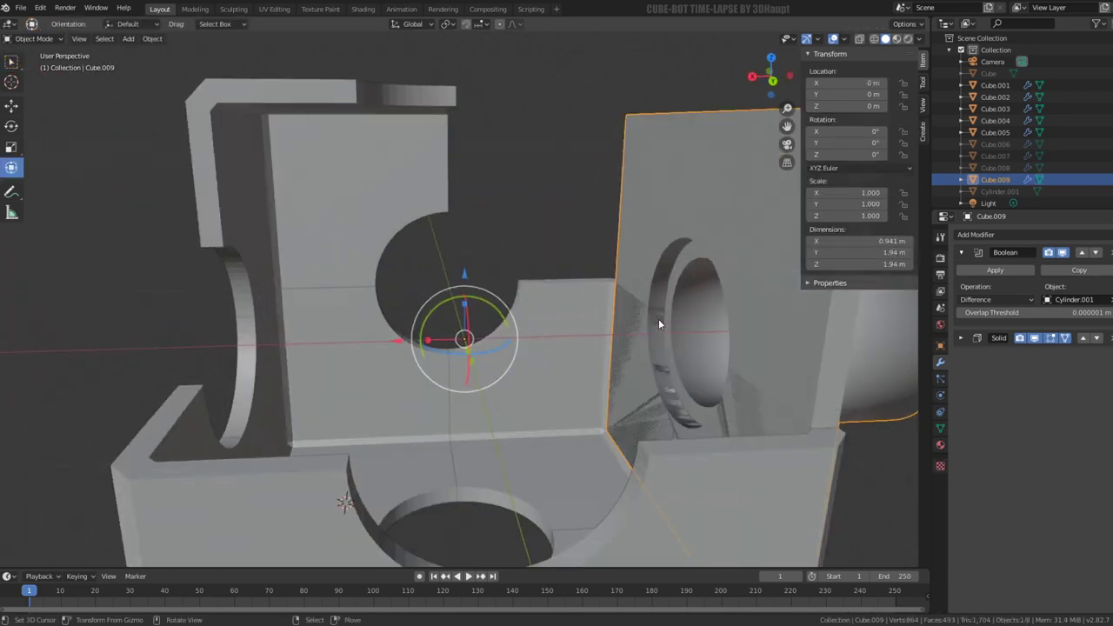
pyautogui.scroll(-4, 658, 318)
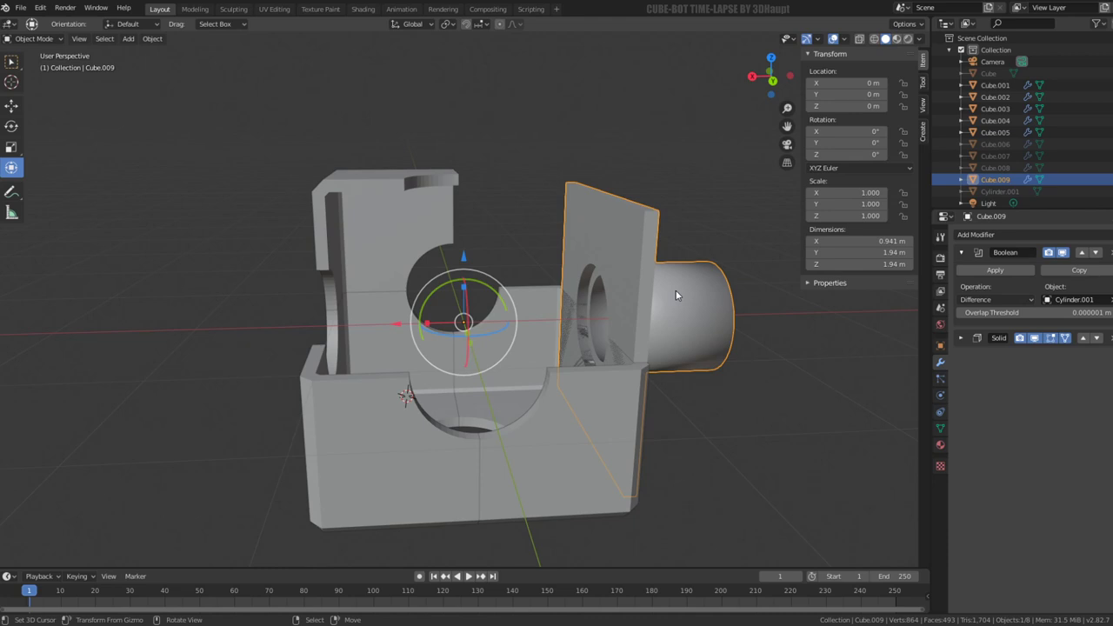
pyautogui.press('Tab')
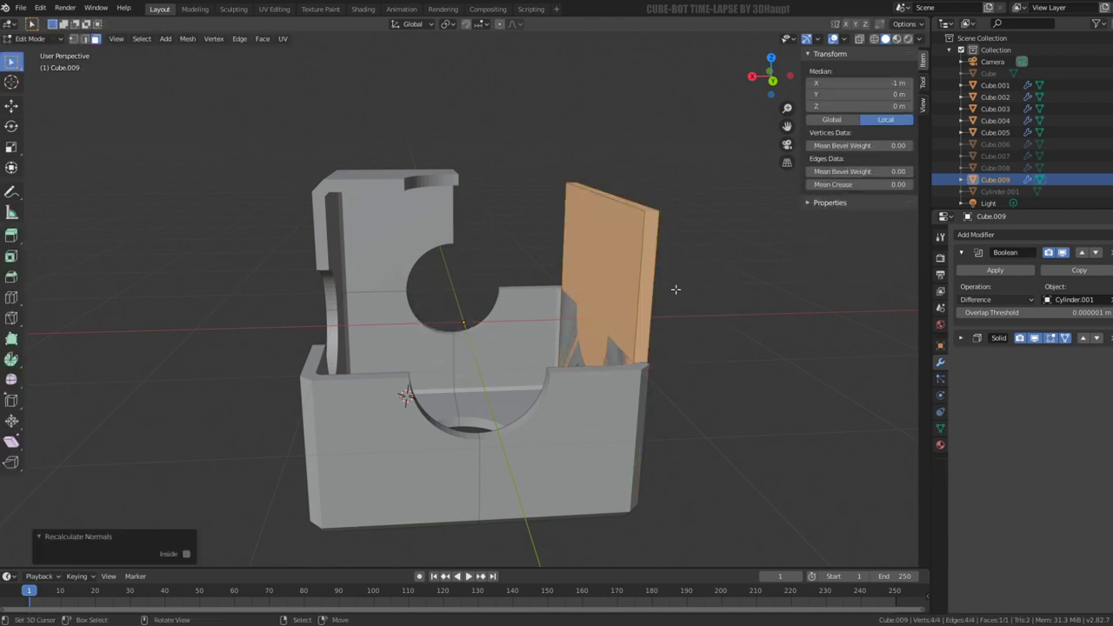
pyautogui.press('Tab')
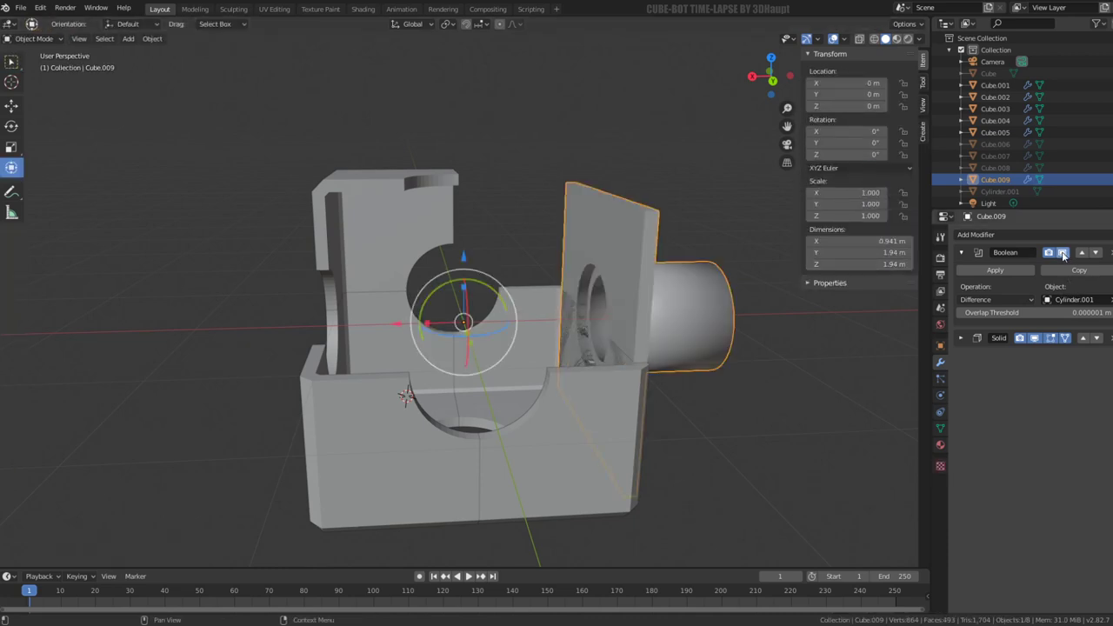
pyautogui.doubleClick(1063, 252)
pyautogui.moveTo(609, 261); pyautogui.dragTo(488, 272, button='middle')
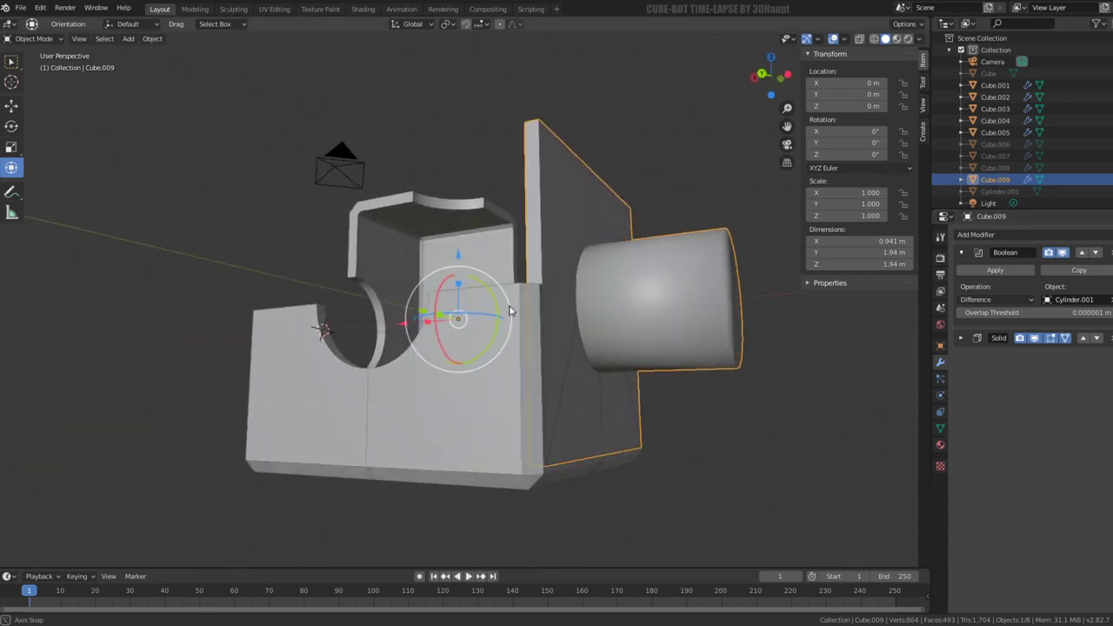
pyautogui.click(999, 300)
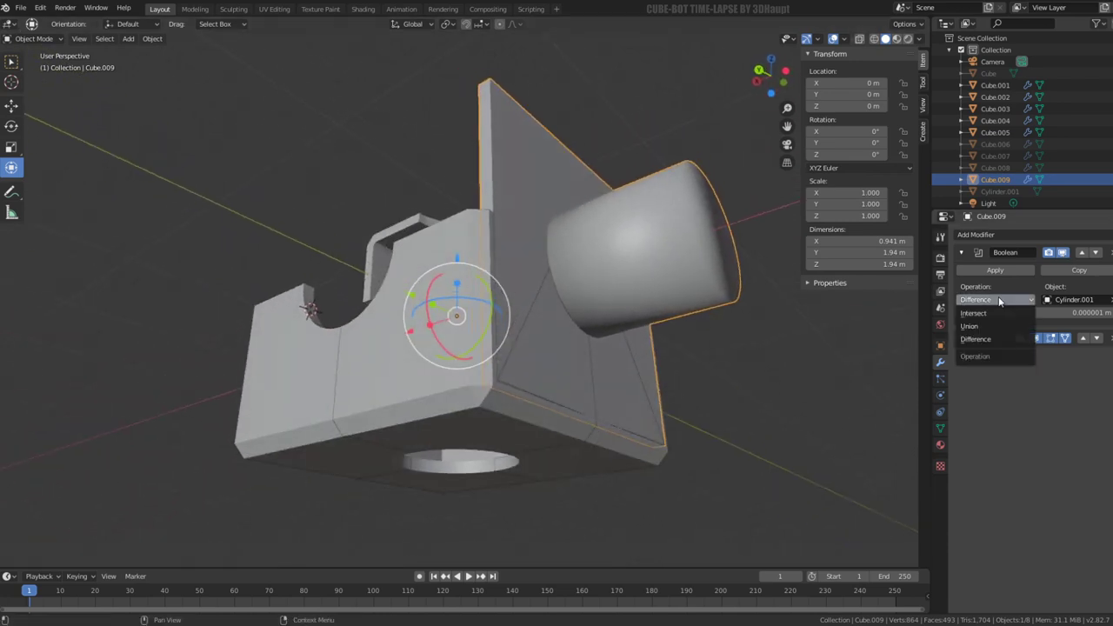
pyautogui.click(975, 338)
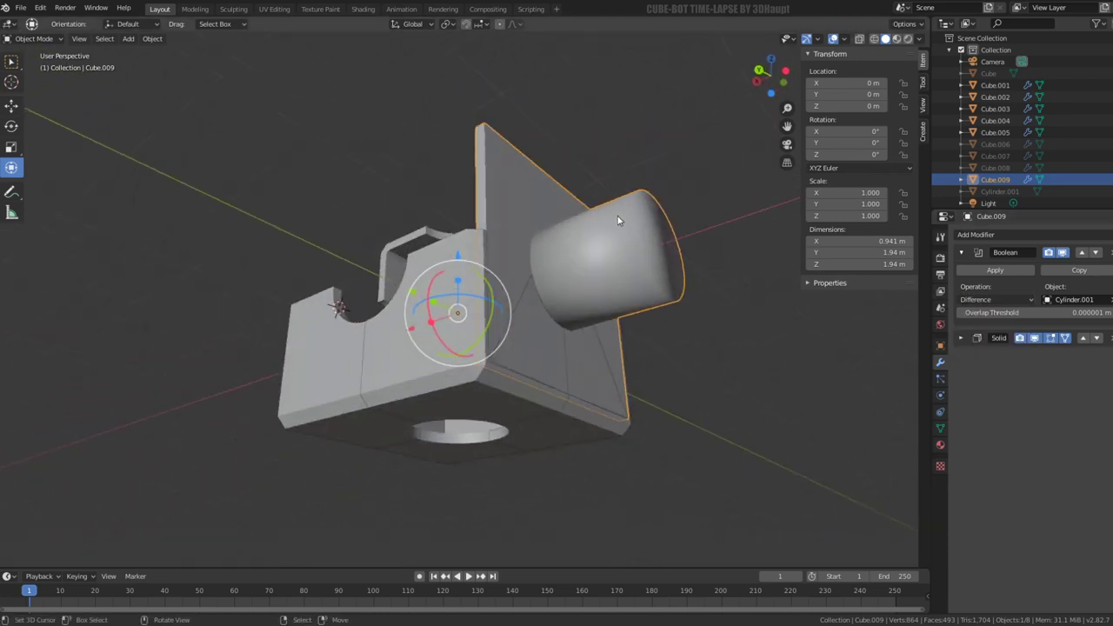
pyautogui.moveTo(522, 261)
pyautogui.mouseDown(button='middle')
pyautogui.moveTo(565, 226)
pyautogui.moveTo(558, 205)
pyautogui.mouseUp(button='middle')
# Step: Select the whole panel face and remove the panel's thickness modifier
pyautogui.press('Tab')
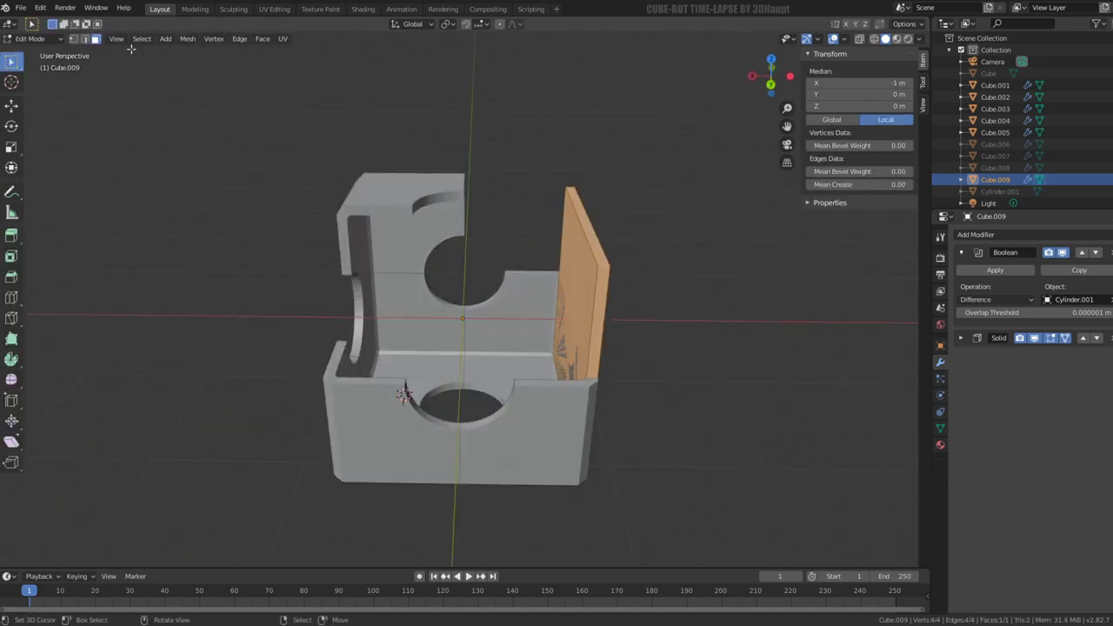
pyautogui.click(85, 39)
pyautogui.click(578, 209)
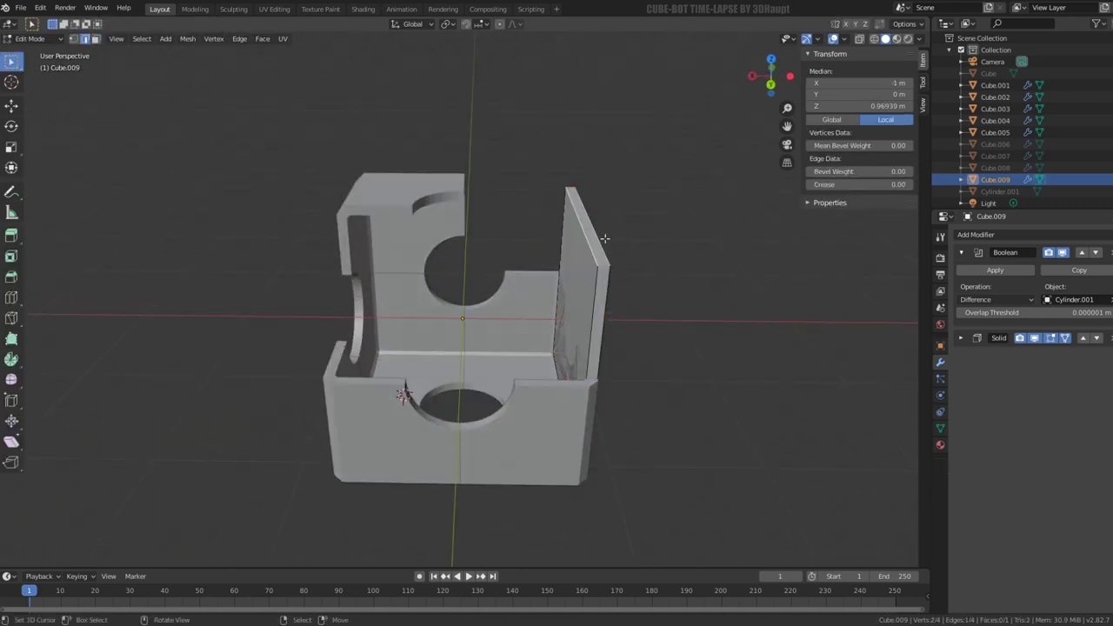
pyautogui.press('a')
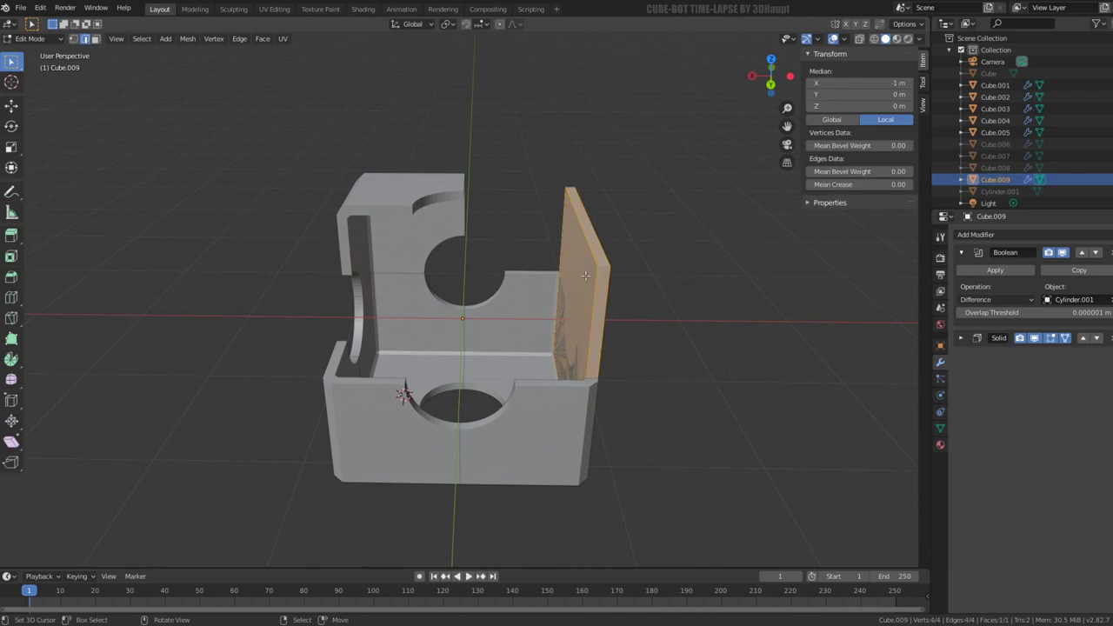
pyautogui.click(1109, 338)
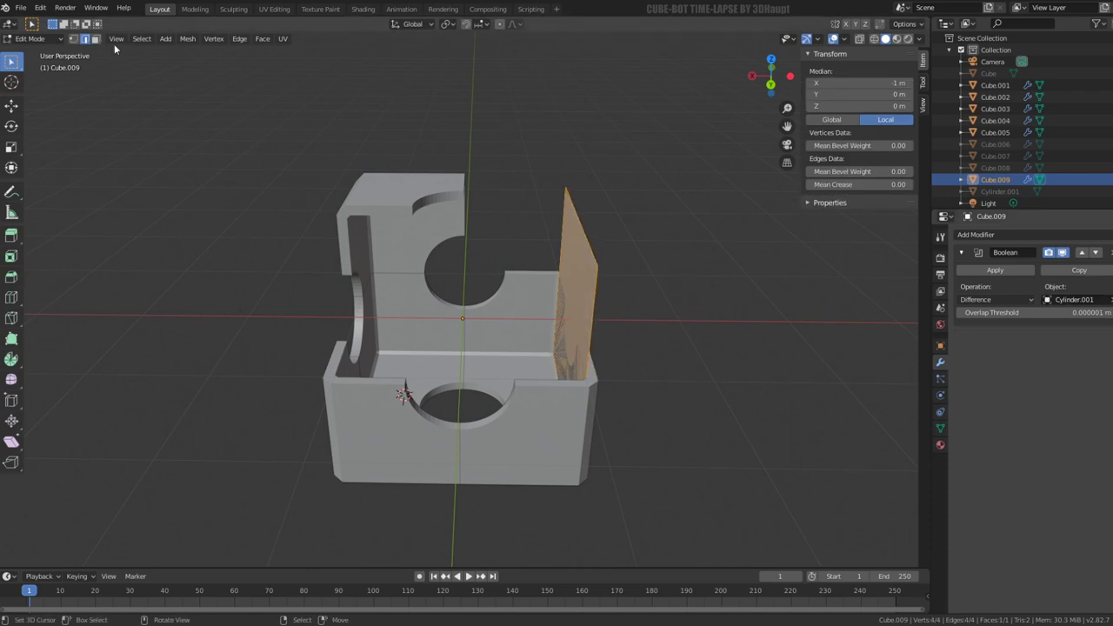
# Step: Extrude the panel face 0.294 m along X into a solid slab
pyautogui.press('3')
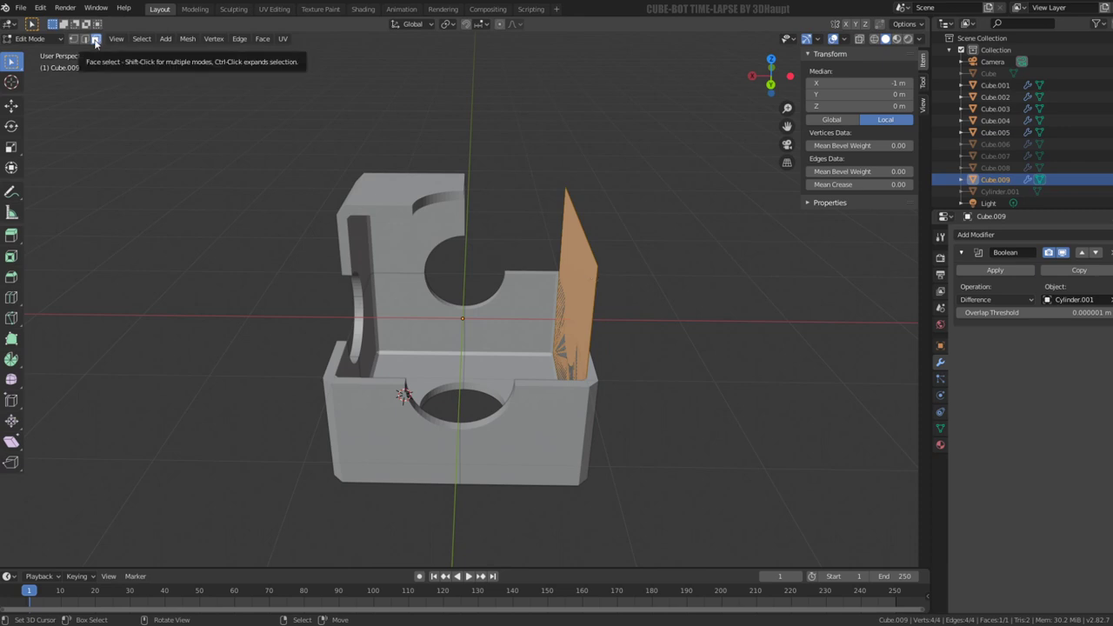
pyautogui.click(14, 165)
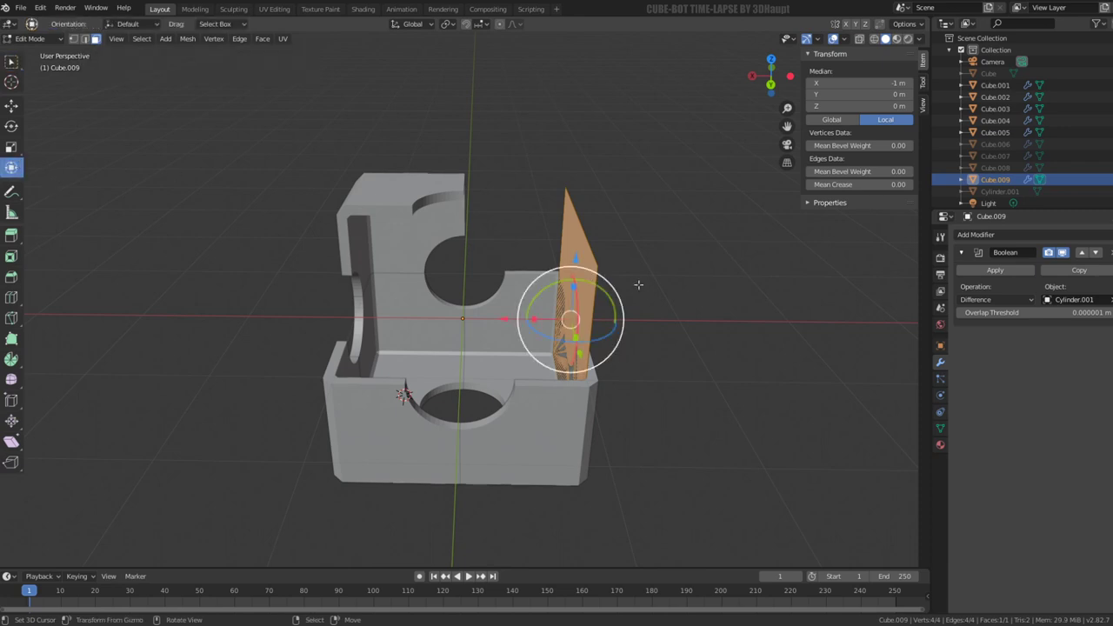
pyautogui.press('e')
pyautogui.rightClick(493, 320)
pyautogui.press('g')
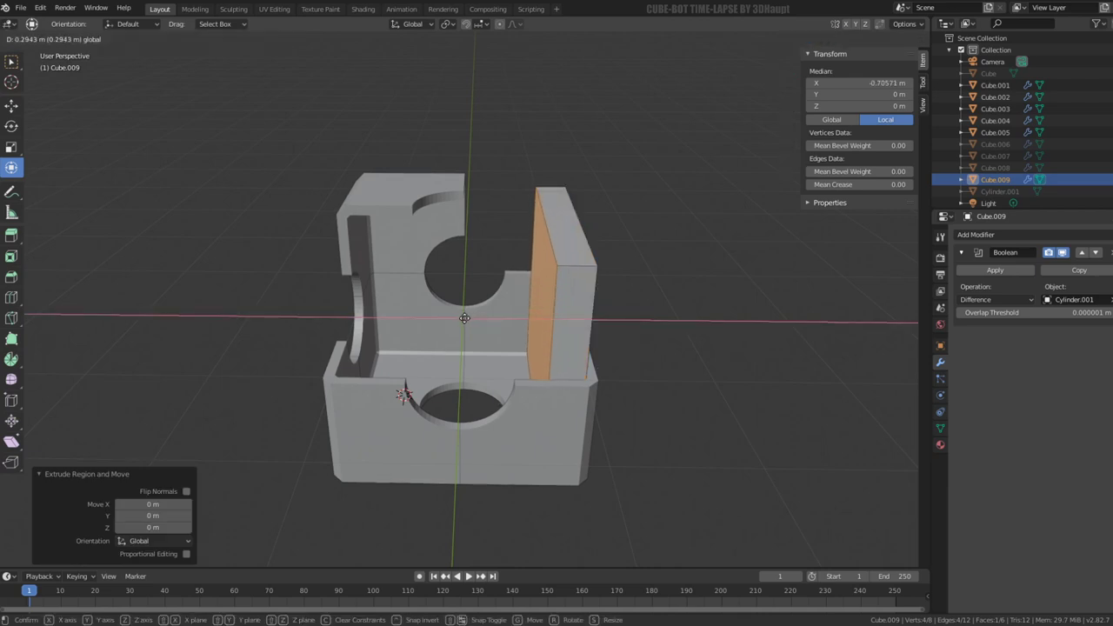
pyautogui.click(465, 319)
pyautogui.press('Tab')
# Step: Switch the panel's Boolean to Intersect and apply it
pyautogui.moveTo(615, 268); pyautogui.dragTo(491, 243, button='middle')
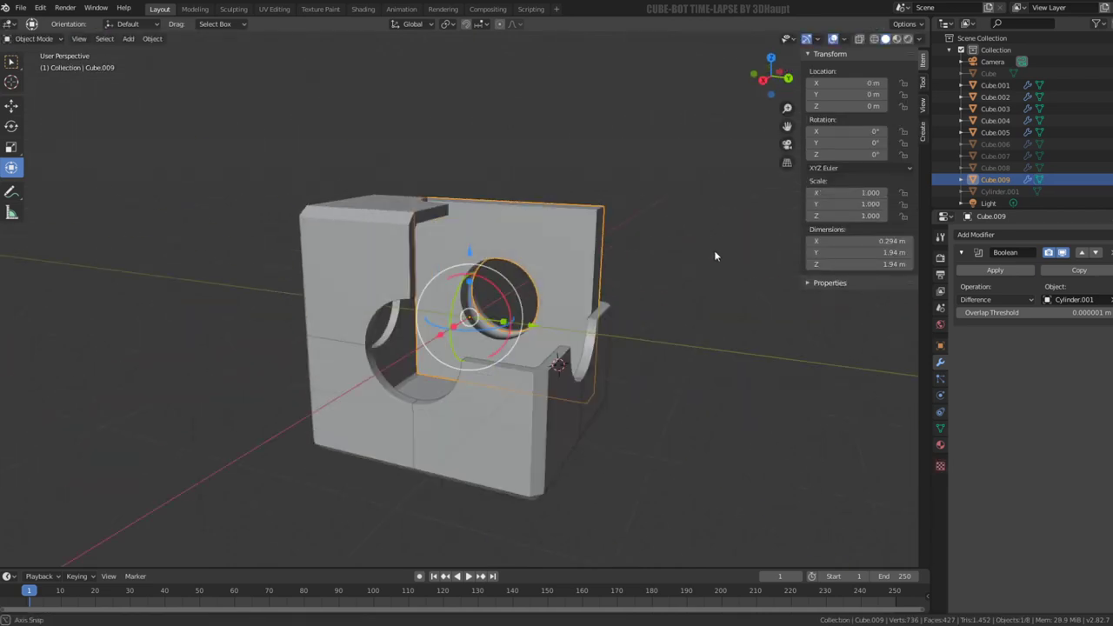
pyautogui.click(1005, 300)
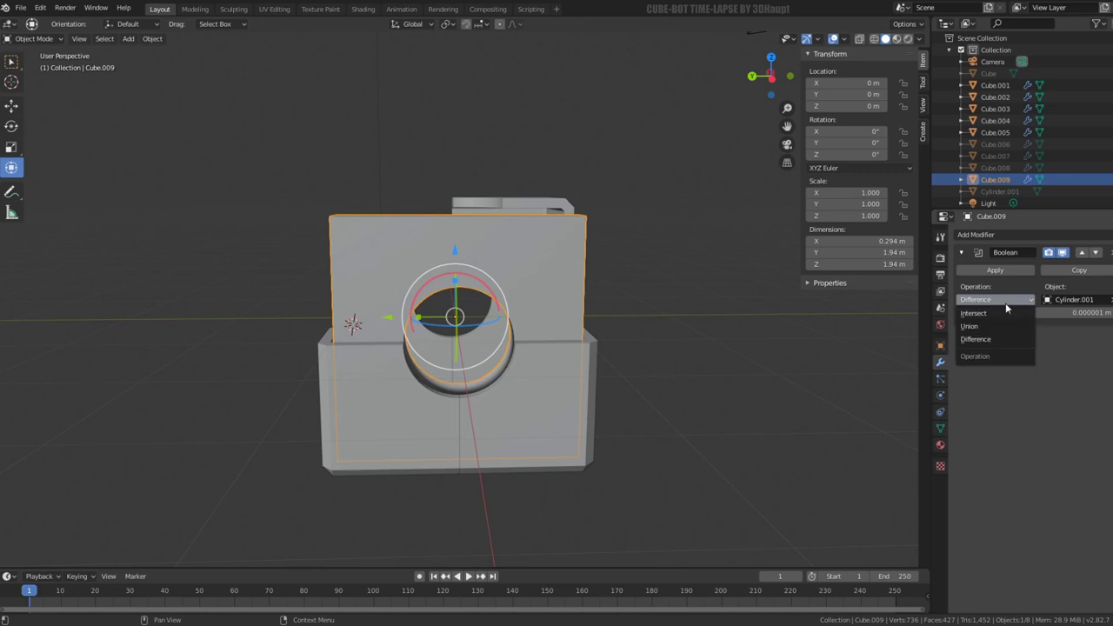
pyautogui.click(1000, 315)
pyautogui.moveTo(678, 313)
pyautogui.mouseDown(button='middle')
pyautogui.moveTo(570, 309)
pyautogui.moveTo(721, 311)
pyautogui.moveTo(609, 326)
pyautogui.mouseUp(button='middle')
pyautogui.scroll(3, 570, 309)
pyautogui.click(995, 271)
# Step: Select the whole resulting mesh and recalculate its normals outward
pyautogui.press('Tab')
pyautogui.keyDown('alt'); pyautogui.click(596, 333); pyautogui.keyUp('alt')
pyautogui.press('a')
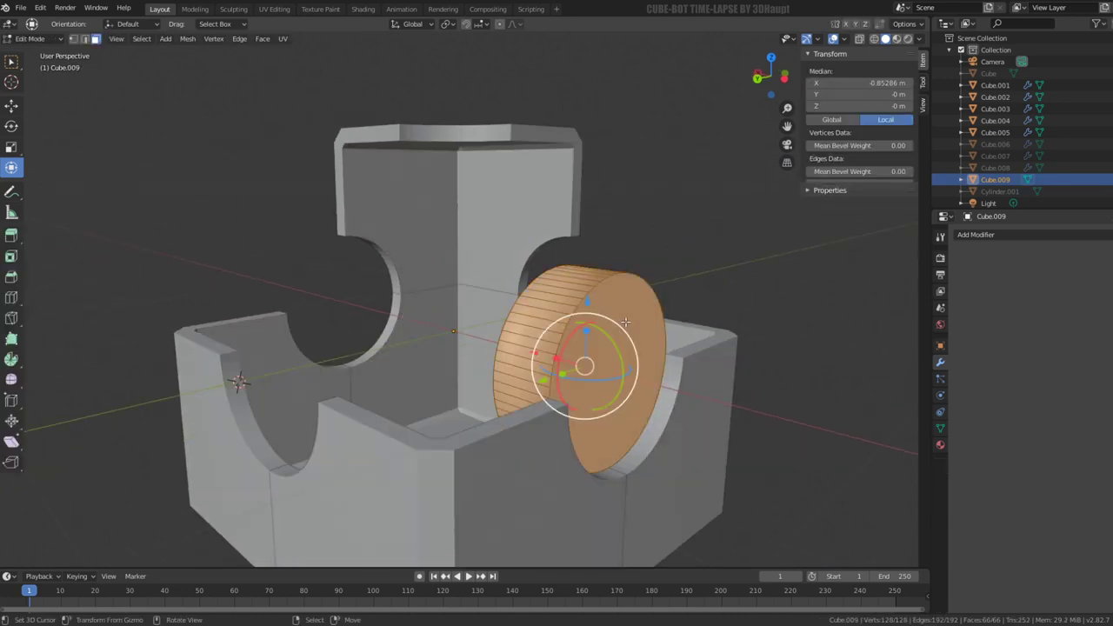
pyautogui.hotkey('shift', 'n')
# Step: Delete the cylinder's side faces, keeping only the round cap as a flat disc
pyautogui.moveTo(550, 327); pyautogui.dragTo(621, 252, button='middle')
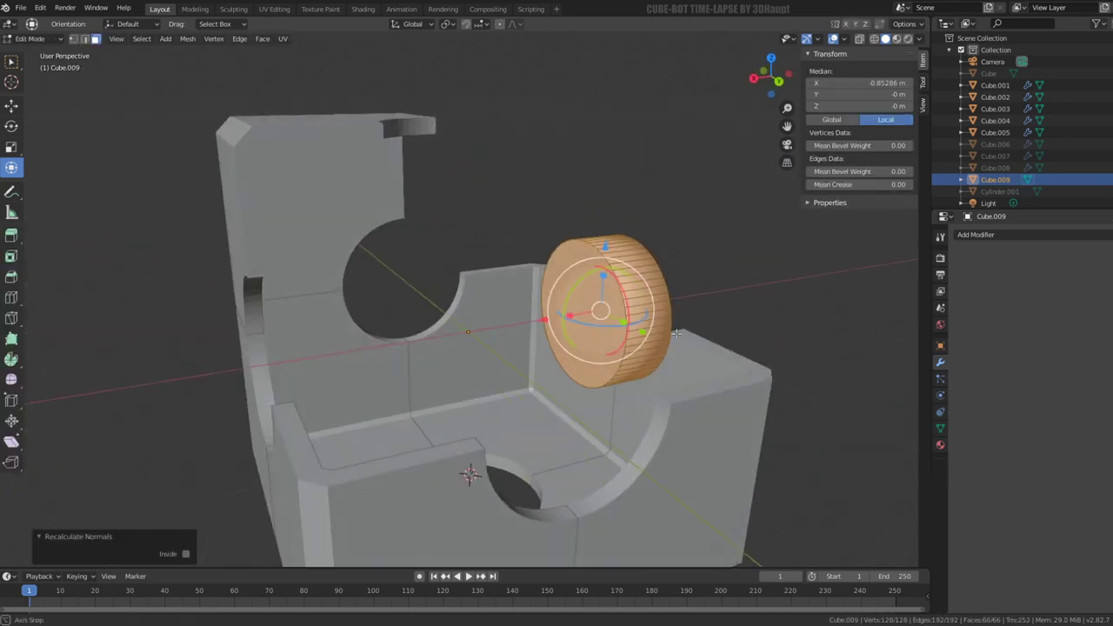
pyautogui.click(623, 253)
pyautogui.press('x')
pyautogui.click(629, 254)
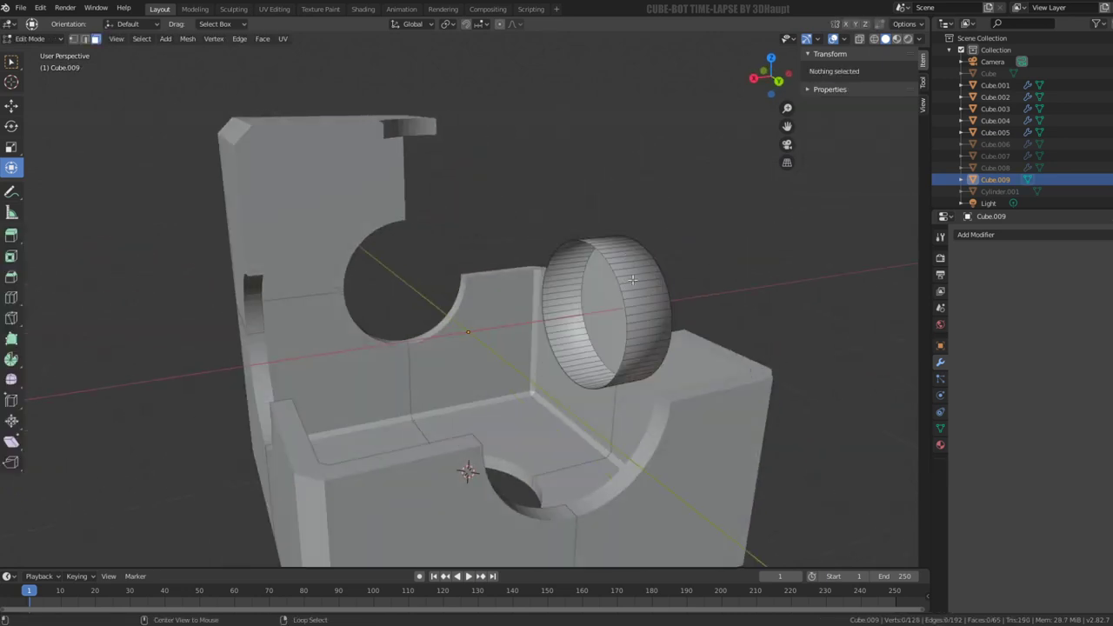
pyautogui.hotkey('ctrl', 'z')
pyautogui.press('x')
pyautogui.click(632, 280)
pyautogui.press('Tab')
pyautogui.moveTo(632, 279); pyautogui.dragTo(656, 321, button='middle')
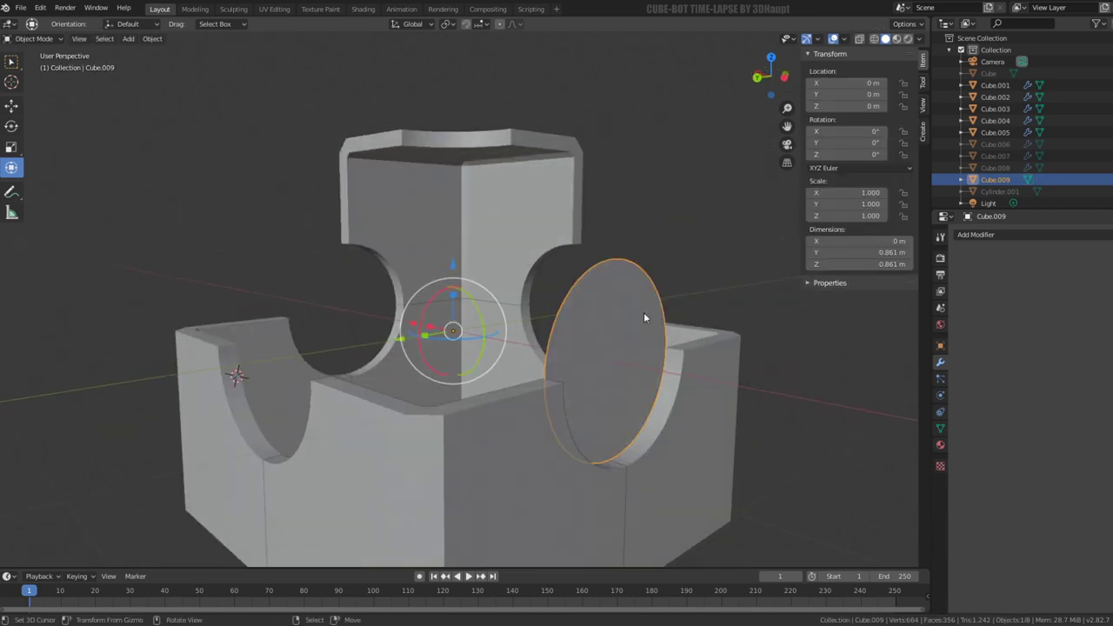
# Step: Try copying Cube.004's modifiers onto the disc, then undo it
pyautogui.click(975, 234)
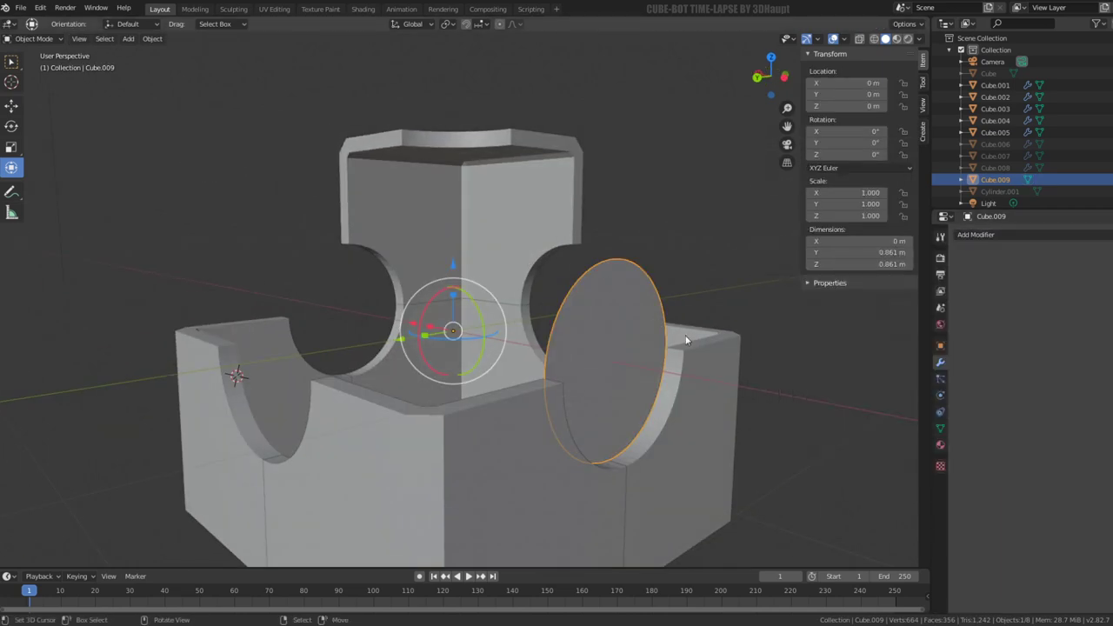
pyautogui.keyDown('shift'); pyautogui.click(701, 352); pyautogui.keyUp('shift')
pyautogui.hotkey('ctrl', 'l')
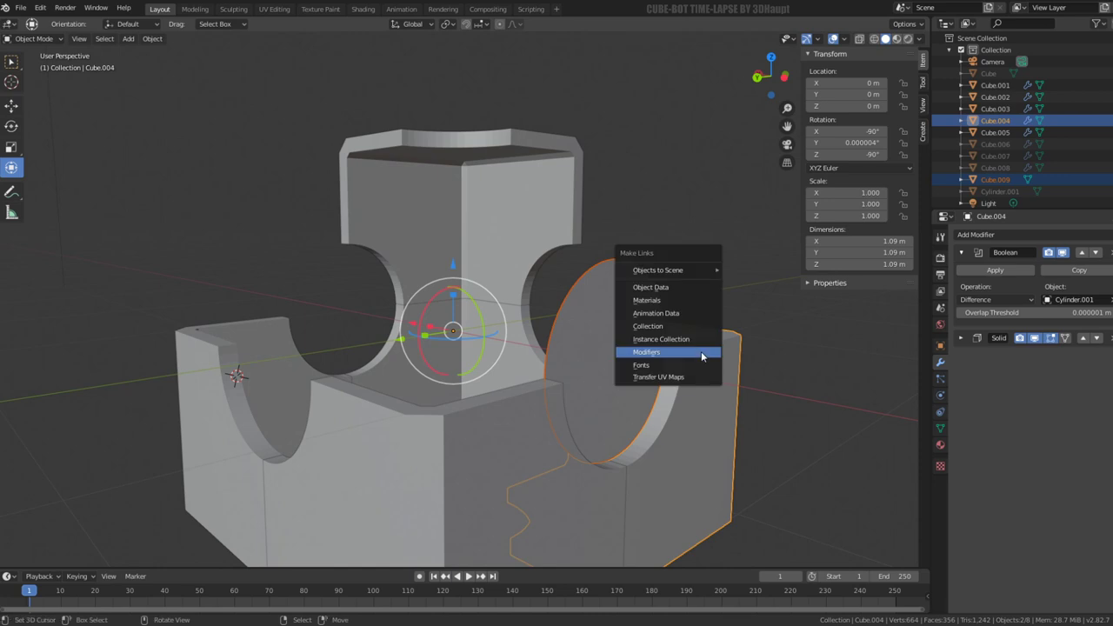
pyautogui.click(701, 351)
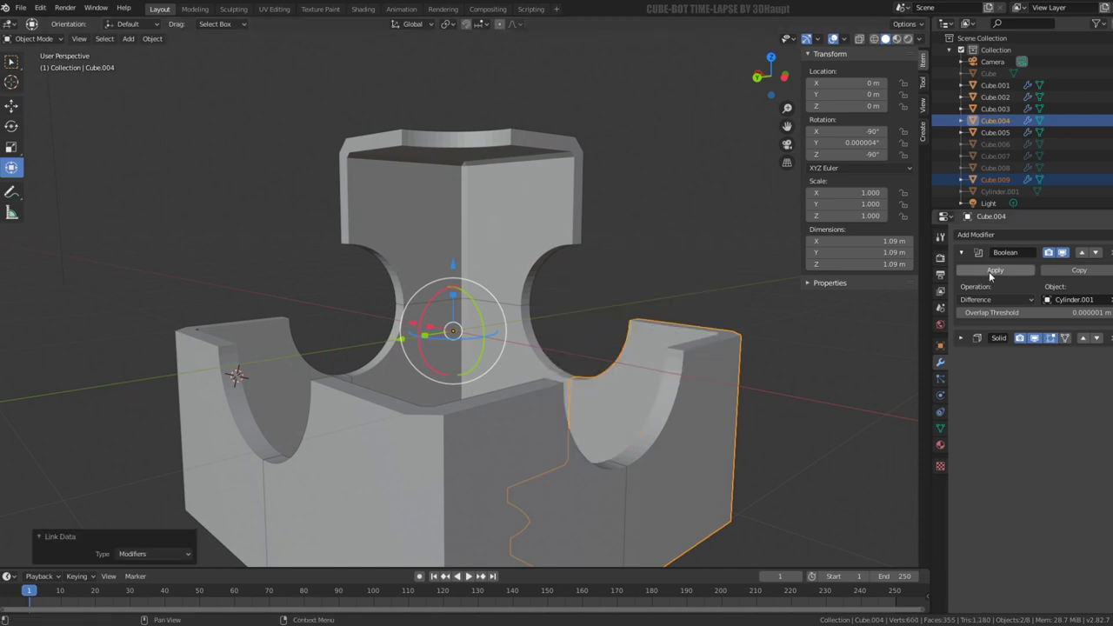
pyautogui.hotkey('ctrl', 'z')
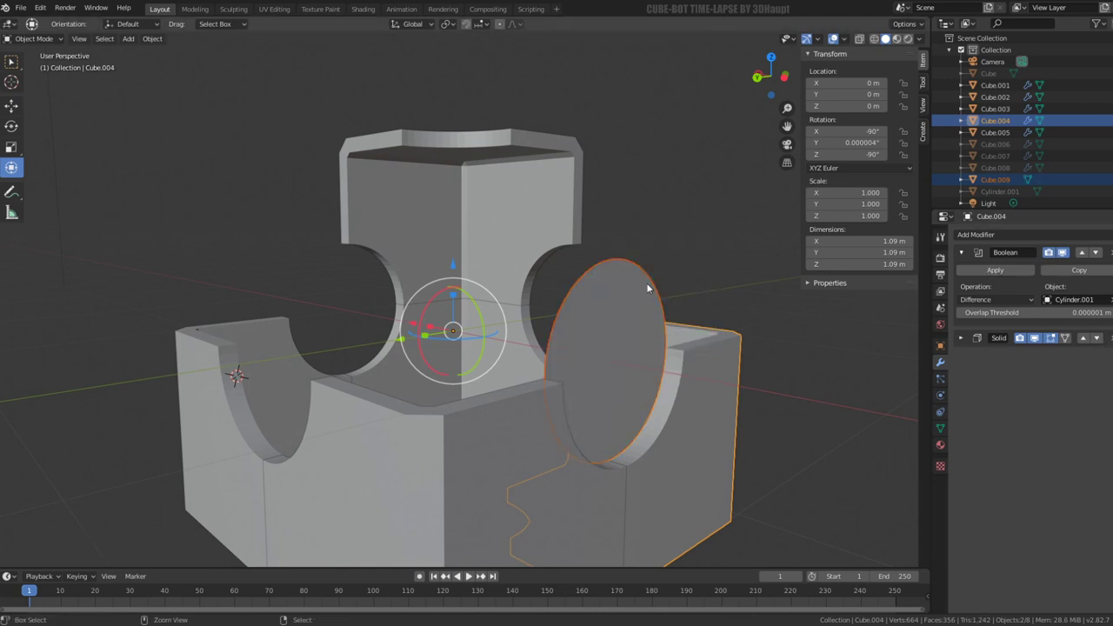
# Step: Duplicate corner piece Cube.004 and apply the duplicate's Boolean cut
pyautogui.click(712, 385)
pyautogui.scroll(-3, 712, 385)
pyautogui.hotkey('shift', 'd')
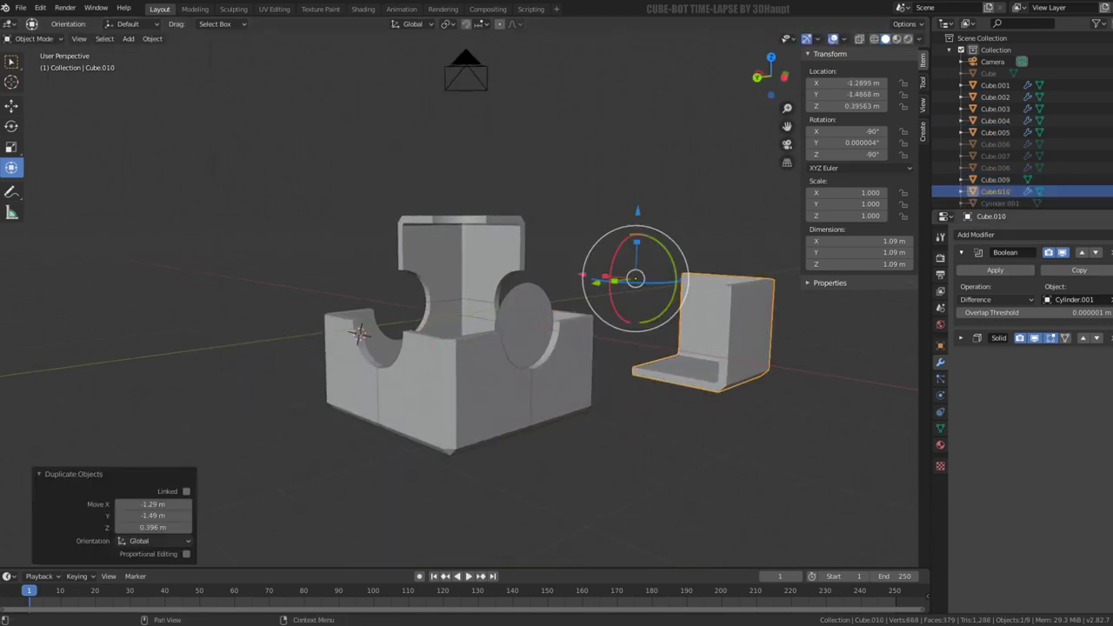
pyautogui.click(995, 269)
# Step: Copy the duplicate's modifiers onto the disc, then delete the duplicate Cube.010
pyautogui.click(529, 315)
pyautogui.keyDown('shift'); pyautogui.click(762, 276); pyautogui.keyUp('shift')
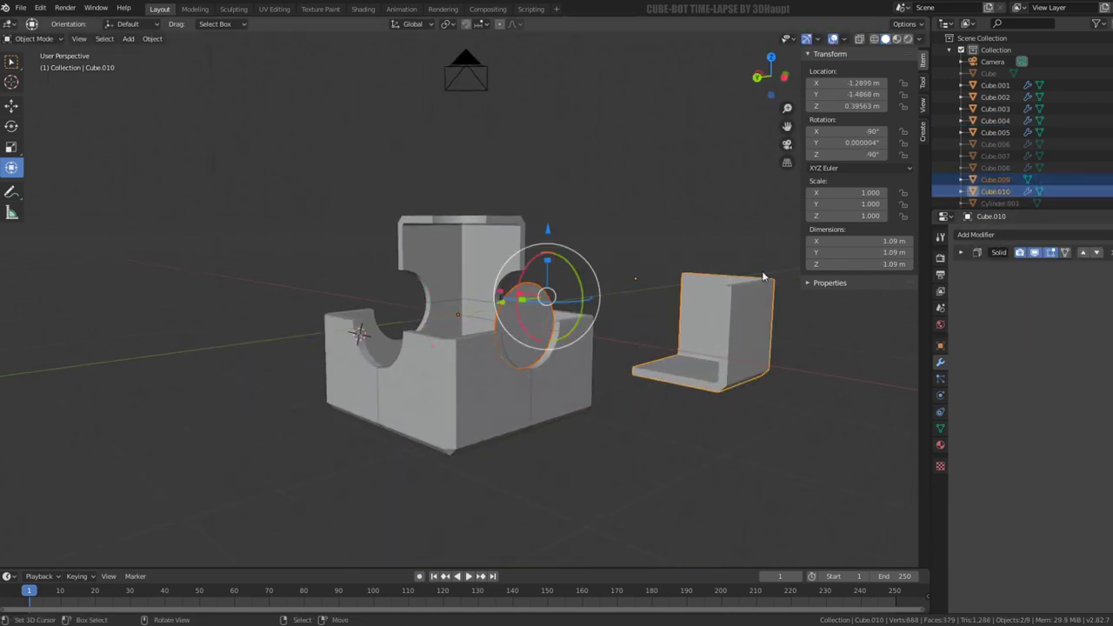
pyautogui.hotkey('ctrl', 'l')
pyautogui.click(763, 276)
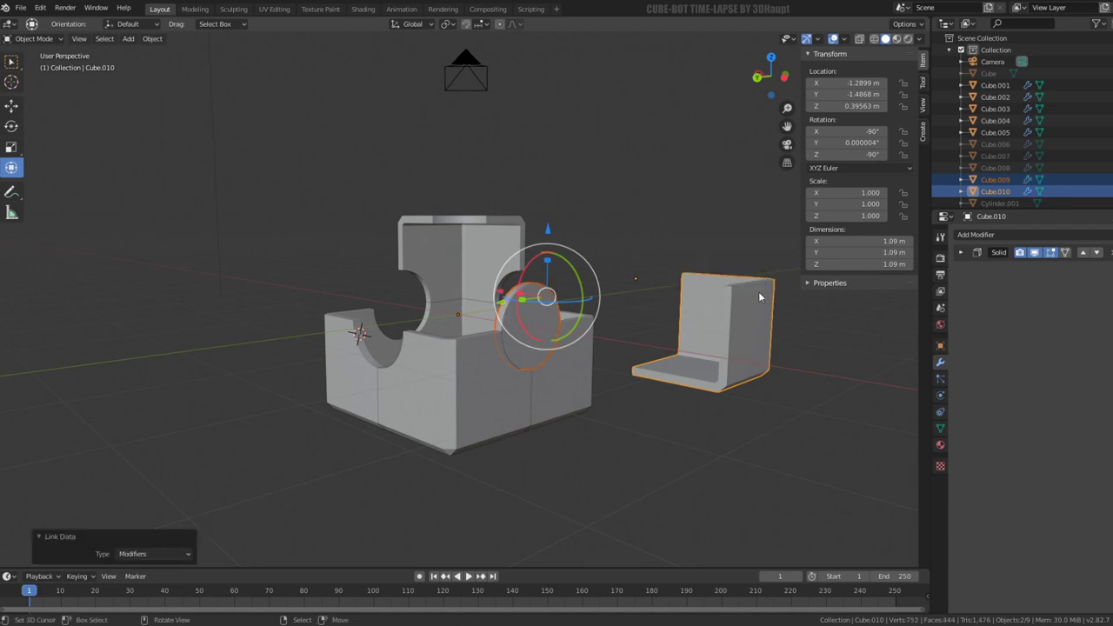
pyautogui.click(759, 320)
pyautogui.press('x')
pyautogui.click(758, 321)
pyautogui.hotkey('alt', 'h')
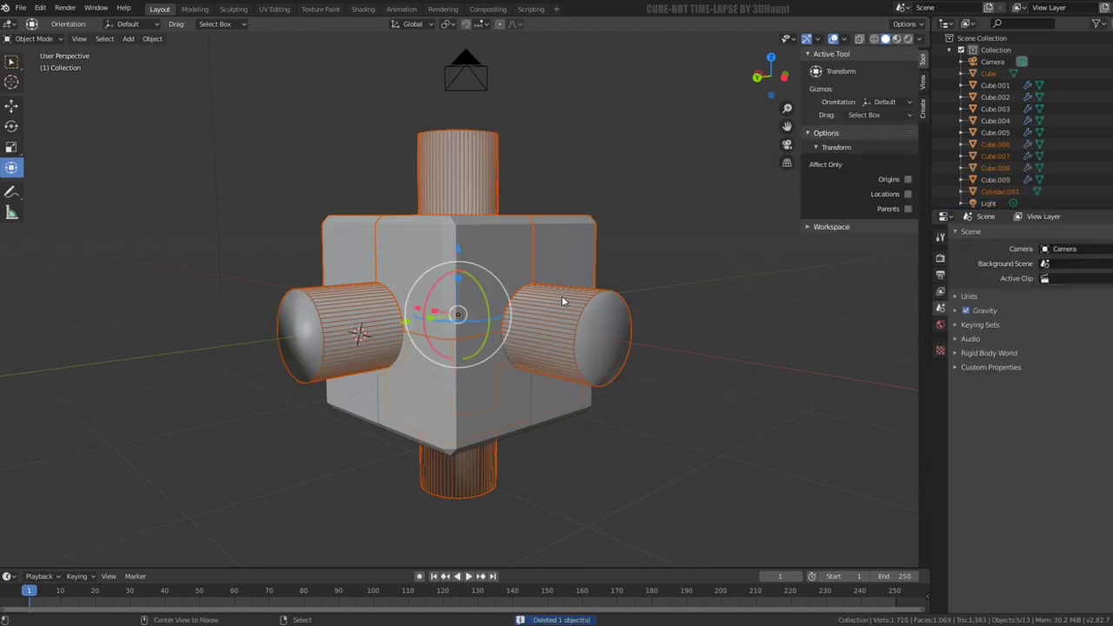
pyautogui.click(599, 334)
pyautogui.press('x')
pyautogui.click(600, 335)
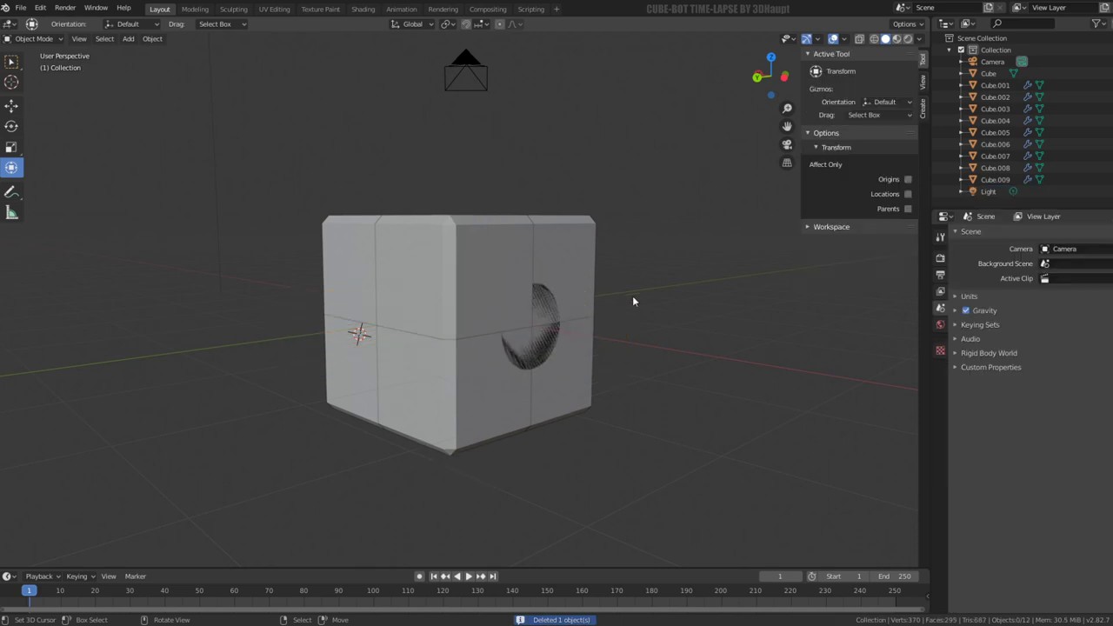
pyautogui.moveTo(636, 291)
pyautogui.mouseDown(button='middle')
pyautogui.moveTo(606, 290)
pyautogui.moveTo(591, 273)
pyautogui.moveTo(504, 384)
pyautogui.mouseUp(button='middle')
pyautogui.hotkey('ctrl', 'z')
pyautogui.click(588, 340)
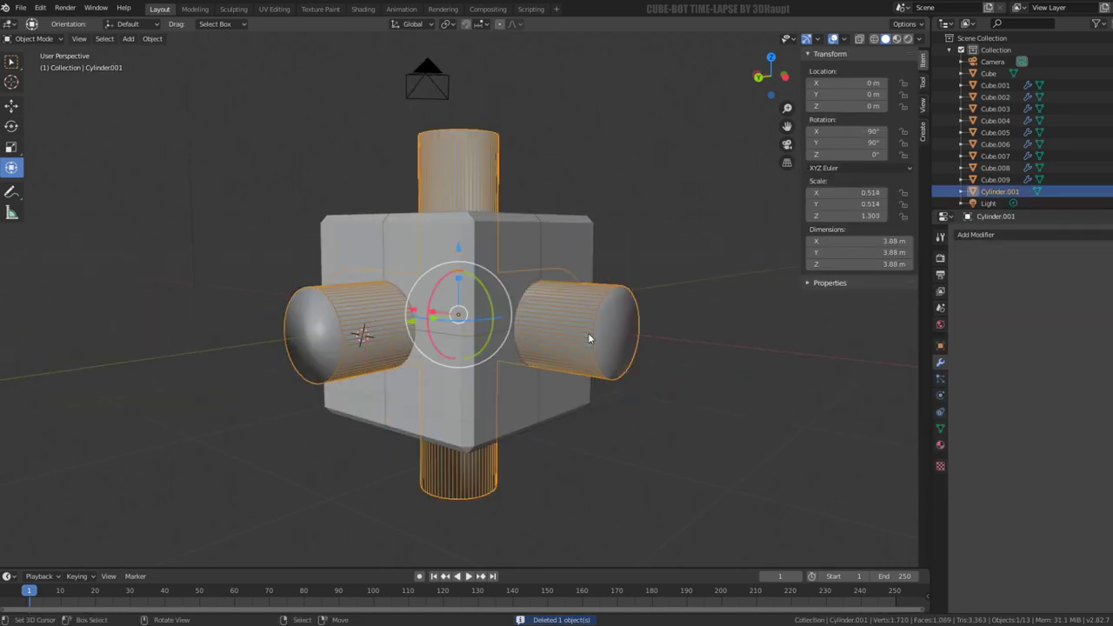
pyautogui.press('h')
pyautogui.click(475, 395)
pyautogui.moveTo(474, 395)
pyautogui.mouseDown(button='middle')
pyautogui.moveTo(613, 371)
pyautogui.moveTo(550, 401)
pyautogui.moveTo(516, 442)
pyautogui.moveTo(527, 304)
pyautogui.moveTo(522, 380)
pyautogui.mouseUp(button='middle')
pyautogui.hotkey('alt', 'h')
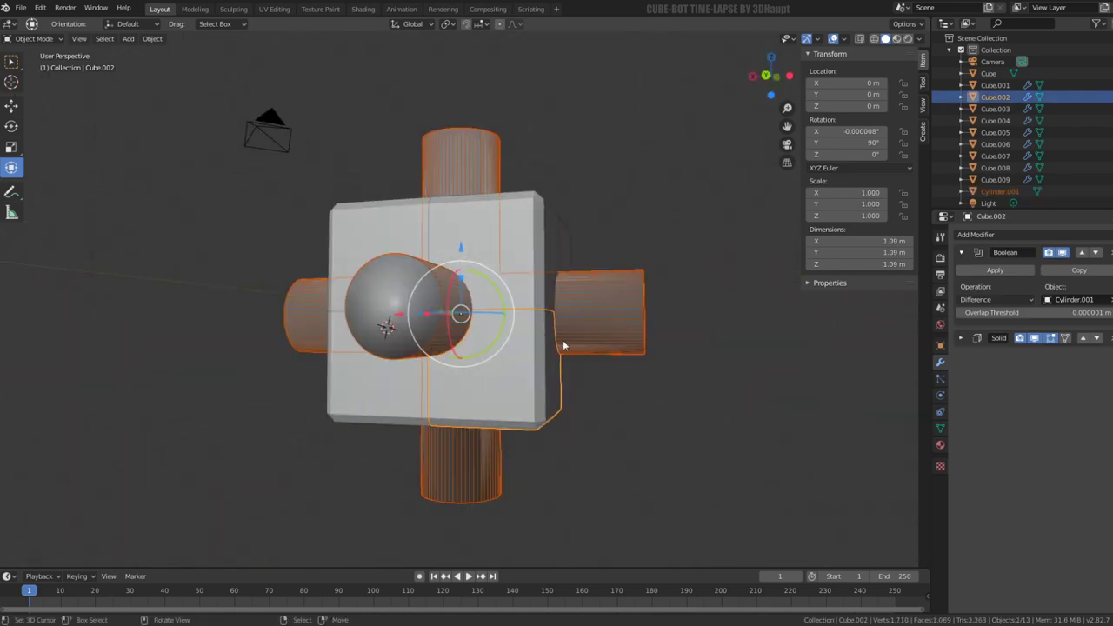
pyautogui.moveTo(608, 314)
pyautogui.mouseDown(button='middle')
pyautogui.moveTo(571, 349)
pyautogui.moveTo(465, 291)
pyautogui.mouseUp(button='middle')
pyautogui.click(465, 291)
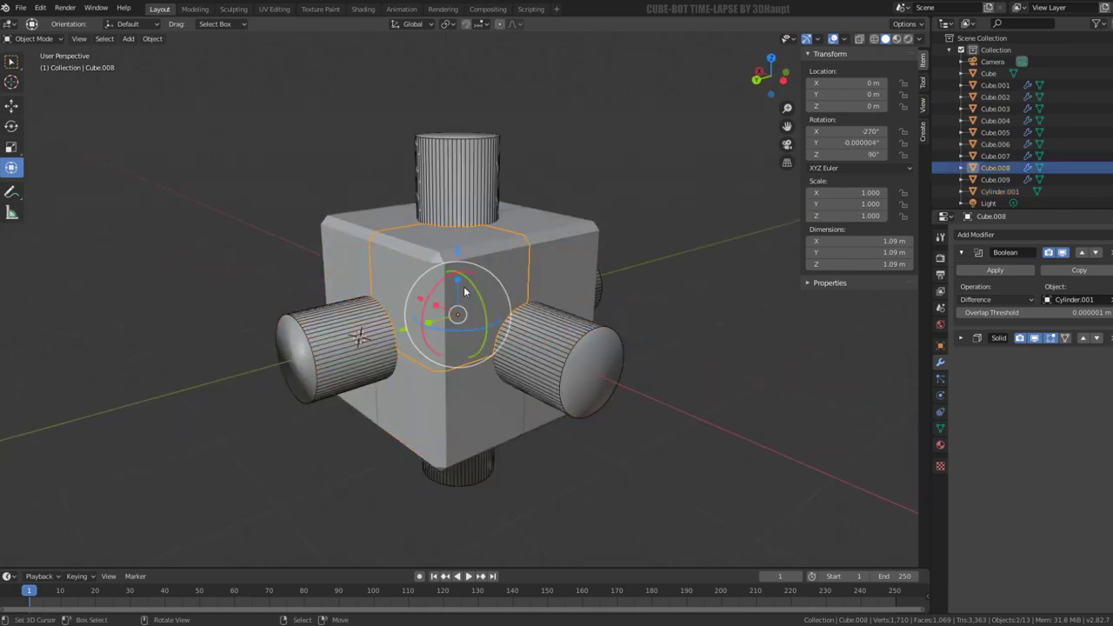
pyautogui.scroll(2, 563, 296)
pyautogui.moveTo(562, 297)
pyautogui.mouseDown(button='middle')
pyautogui.moveTo(497, 282)
pyautogui.moveTo(567, 291)
pyautogui.moveTo(578, 278)
pyautogui.moveTo(626, 308)
pyautogui.moveTo(562, 328)
pyautogui.mouseUp(button='middle')
pyautogui.scroll(-2, 566, 291)
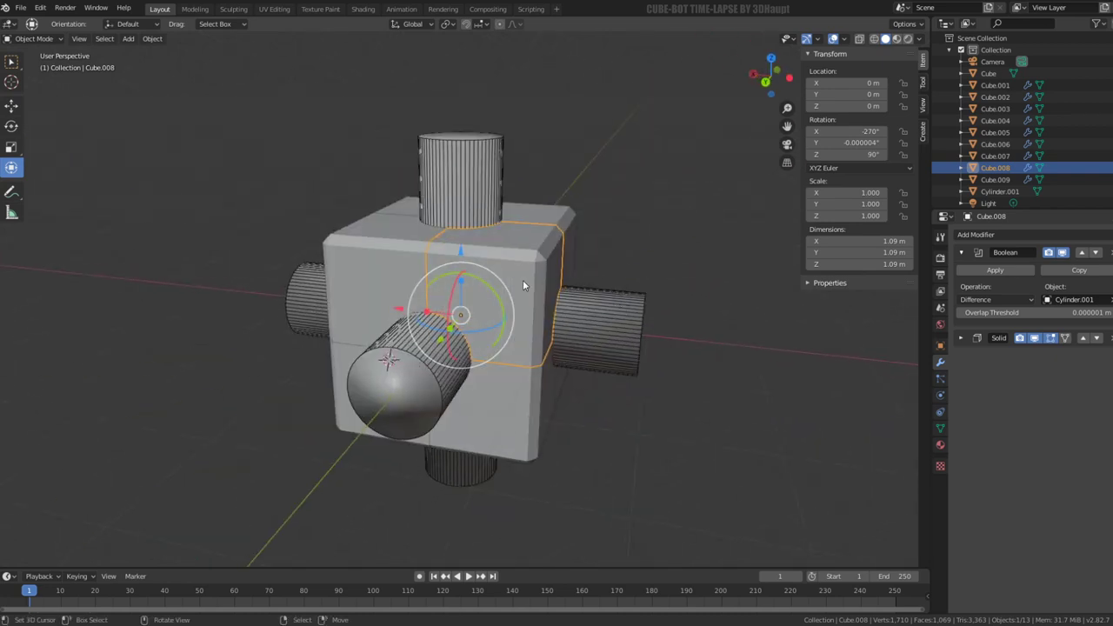
pyautogui.moveTo(523, 285)
pyautogui.mouseDown(button='middle')
pyautogui.moveTo(387, 337)
pyautogui.moveTo(488, 333)
pyautogui.mouseUp(button='middle')
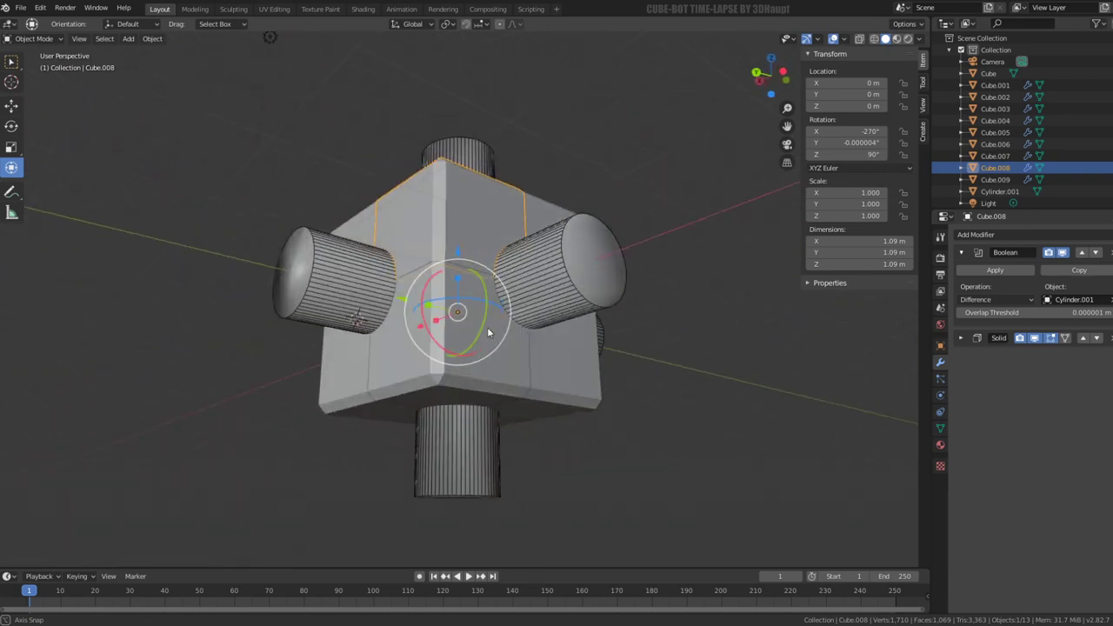
pyautogui.moveTo(488, 333)
pyautogui.mouseDown(button='middle')
pyautogui.moveTo(498, 415)
pyautogui.moveTo(513, 305)
pyautogui.moveTo(490, 379)
pyautogui.moveTo(677, 241)
pyautogui.mouseUp(button='middle')
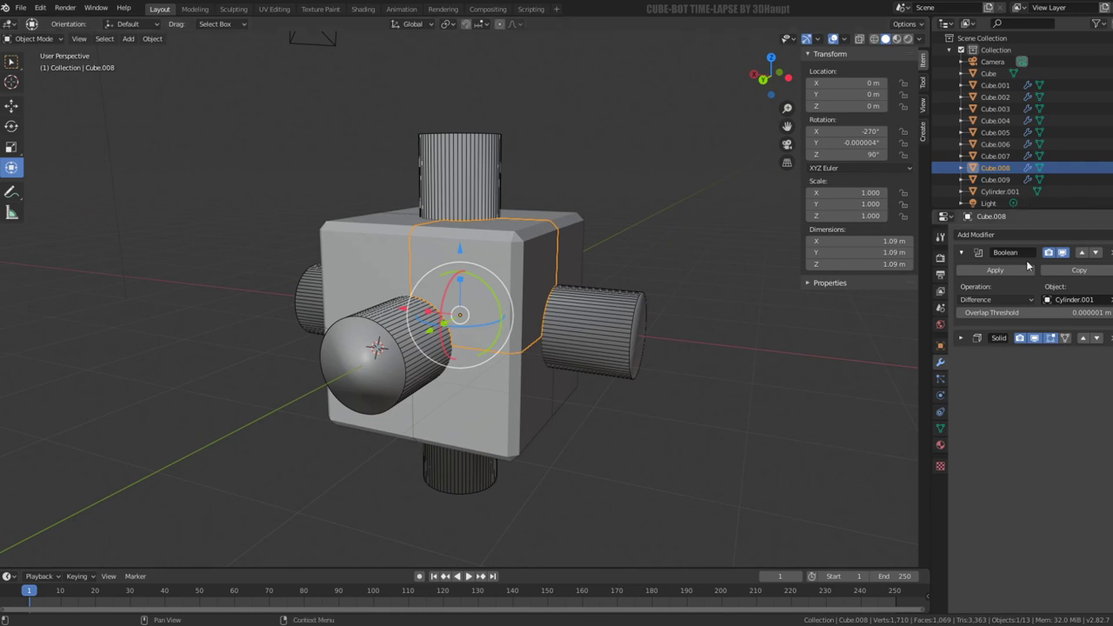
pyautogui.scroll(5, 530, 250)
# Step: Turn on the Solidify modifier's edit-mode display and check the piece's geometry
pyautogui.press('Tab')
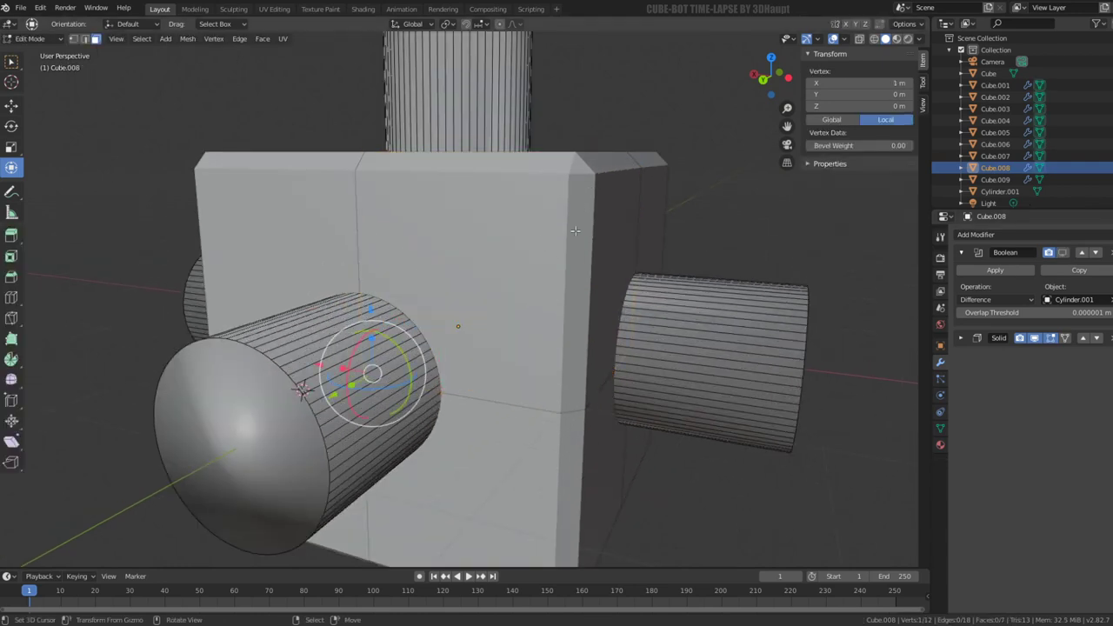
pyautogui.click(1052, 337)
pyautogui.click(1067, 337)
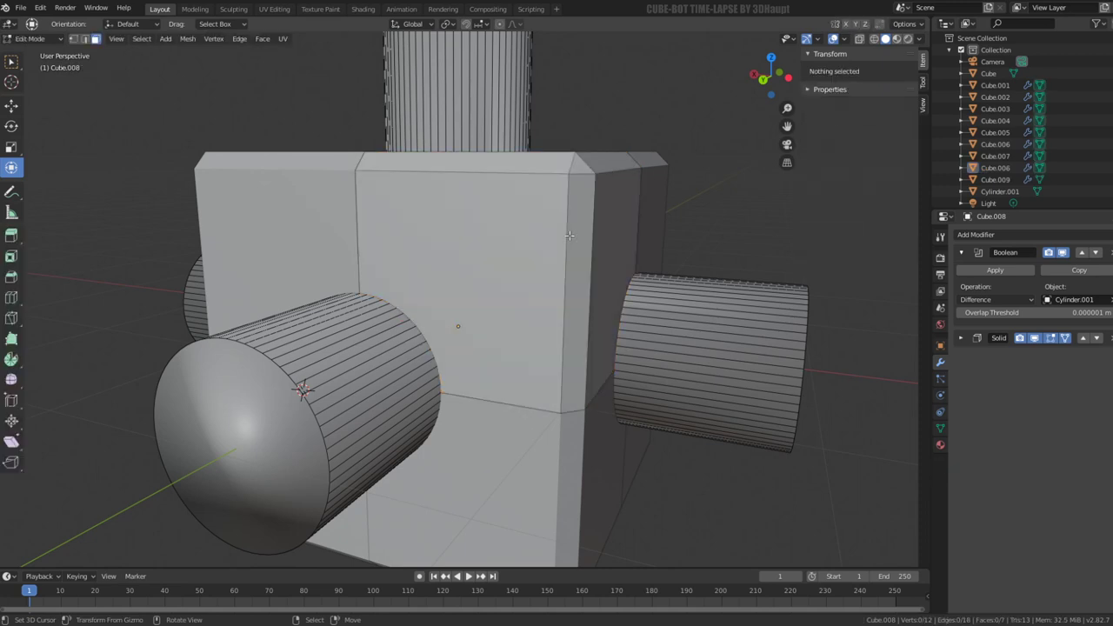
pyautogui.press('l')
pyautogui.scroll(-3, 582, 224)
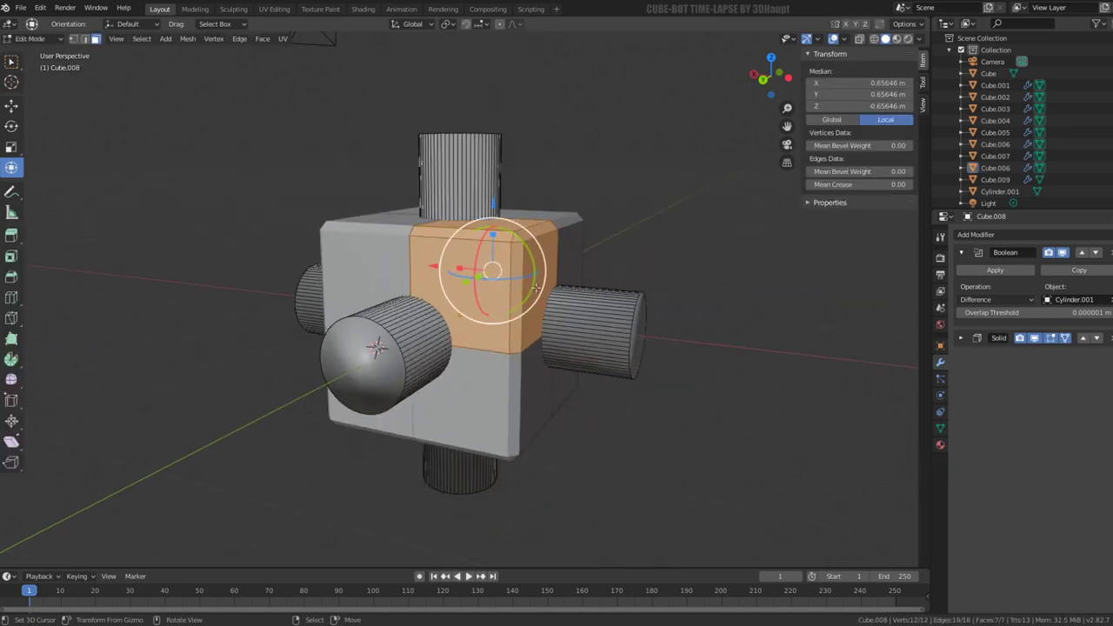
pyautogui.moveTo(536, 288)
pyautogui.mouseDown(button='middle')
pyautogui.moveTo(519, 267)
pyautogui.moveTo(557, 257)
pyautogui.mouseUp(button='middle')
pyautogui.press('Tab')
# Step: Hide the cutting cylinder Cylinder.001 to reveal the circular holes
pyautogui.click(574, 251)
pyautogui.click(450, 441)
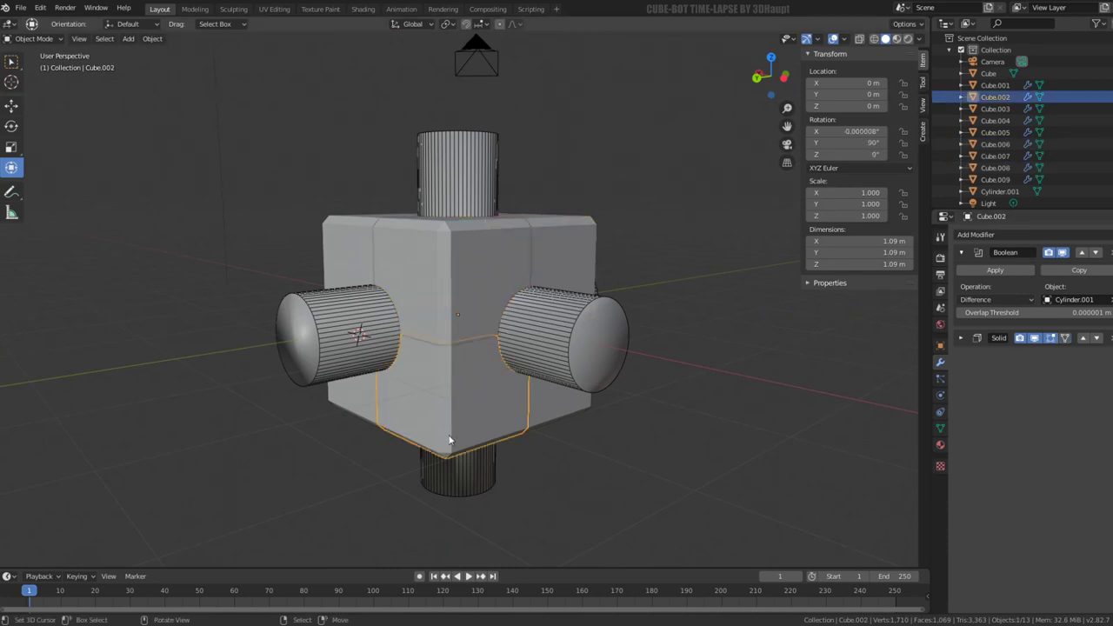
pyautogui.click(552, 395)
pyautogui.click(569, 355)
pyautogui.press('h')
pyautogui.moveTo(569, 347)
pyautogui.mouseDown(button='middle')
pyautogui.moveTo(528, 305)
pyautogui.moveTo(513, 238)
pyautogui.moveTo(468, 339)
pyautogui.moveTo(497, 305)
pyautogui.moveTo(585, 328)
pyautogui.moveTo(559, 323)
pyautogui.moveTo(534, 292)
pyautogui.moveTo(519, 207)
pyautogui.moveTo(562, 299)
pyautogui.moveTo(524, 375)
pyautogui.moveTo(612, 366)
pyautogui.moveTo(510, 381)
pyautogui.mouseUp(button='middle')
# Step: Unhide everything, hide Cylinder.001 again, and select the original Cube object
pyautogui.click(467, 339)
pyautogui.press('h')
pyautogui.hotkey('alt', 'h')
pyautogui.click(488, 455)
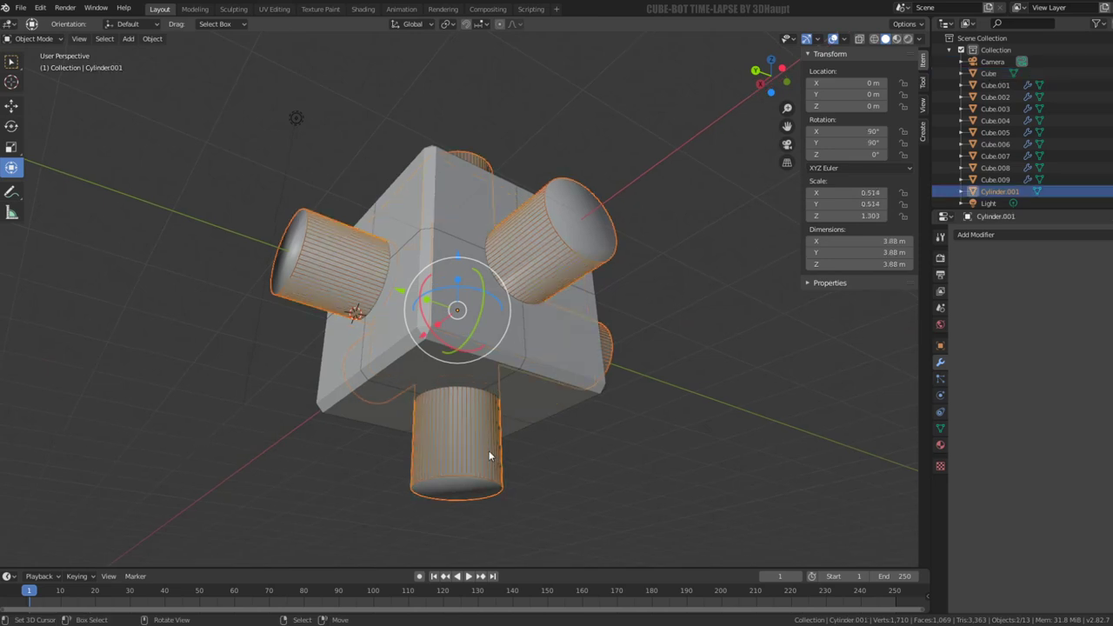
pyautogui.press('h')
pyautogui.moveTo(489, 451); pyautogui.dragTo(477, 373, button='middle')
pyautogui.click(477, 374)
# Step: Delete the original Cube, make Cube.002 a single user, and apply its Boolean hole cut
pyautogui.press('x')
pyautogui.click(514, 360)
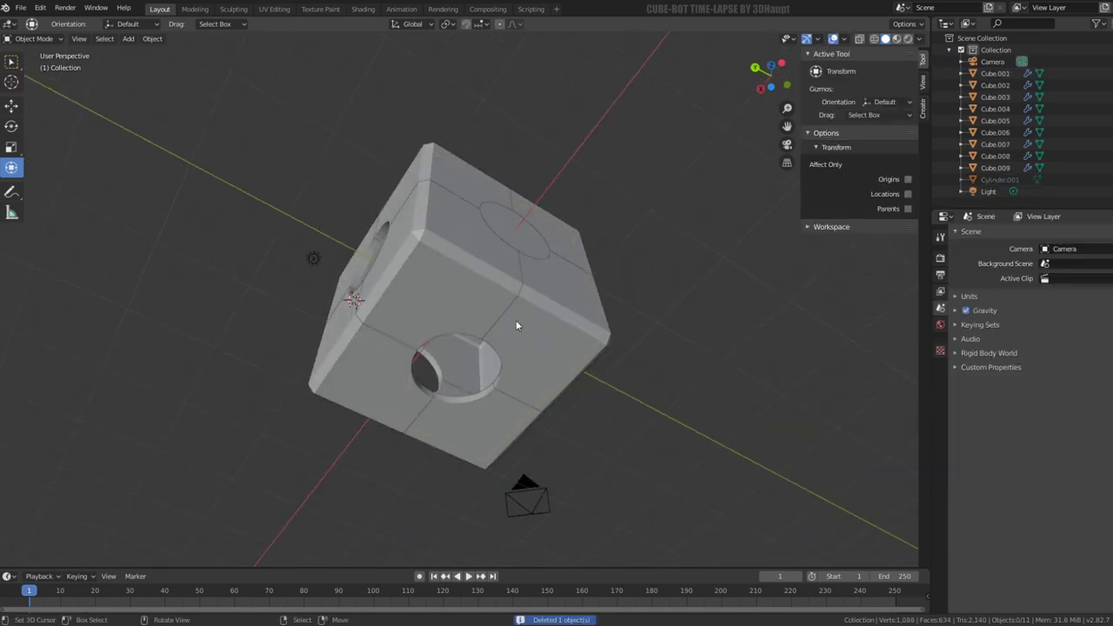
pyautogui.moveTo(516, 325); pyautogui.dragTo(546, 354, button='middle')
pyautogui.click(546, 354)
pyautogui.click(484, 410)
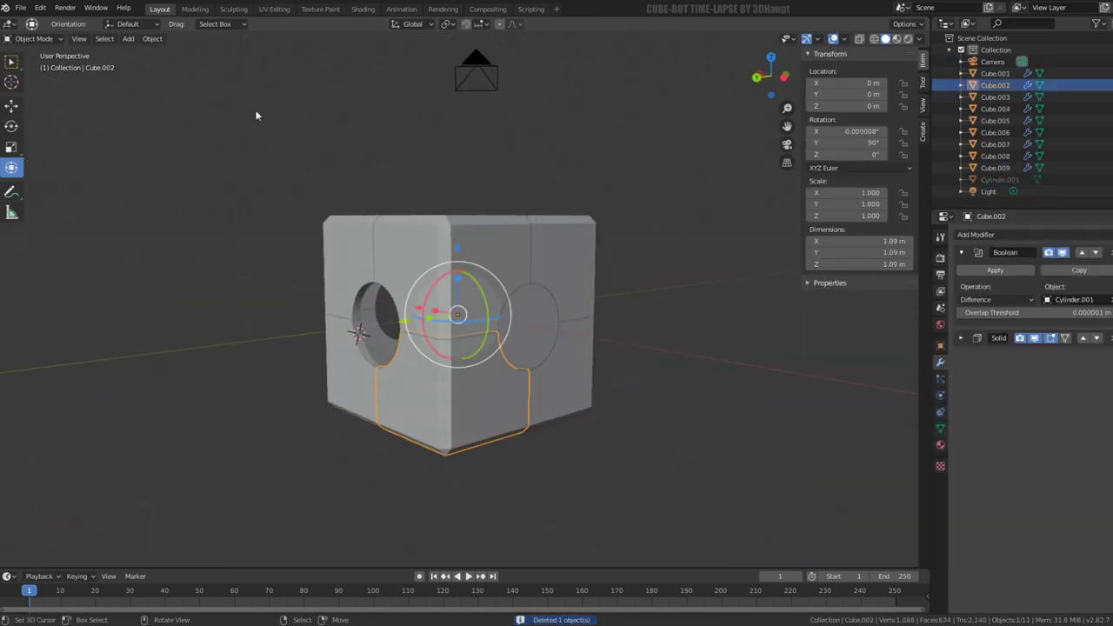
pyautogui.click(153, 38)
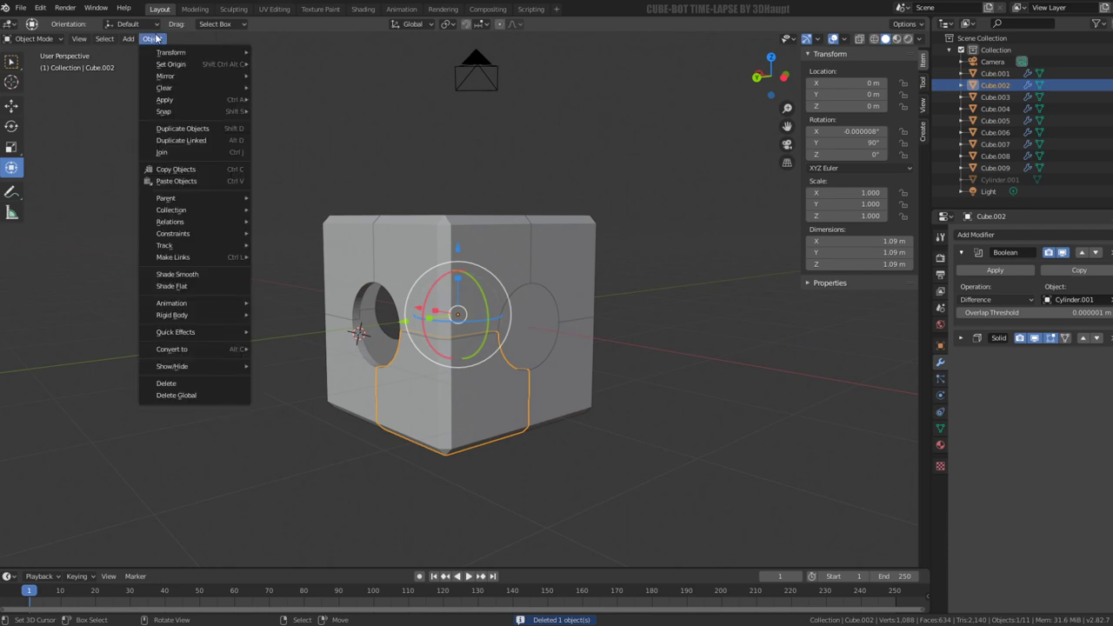
pyautogui.moveTo(170, 222)
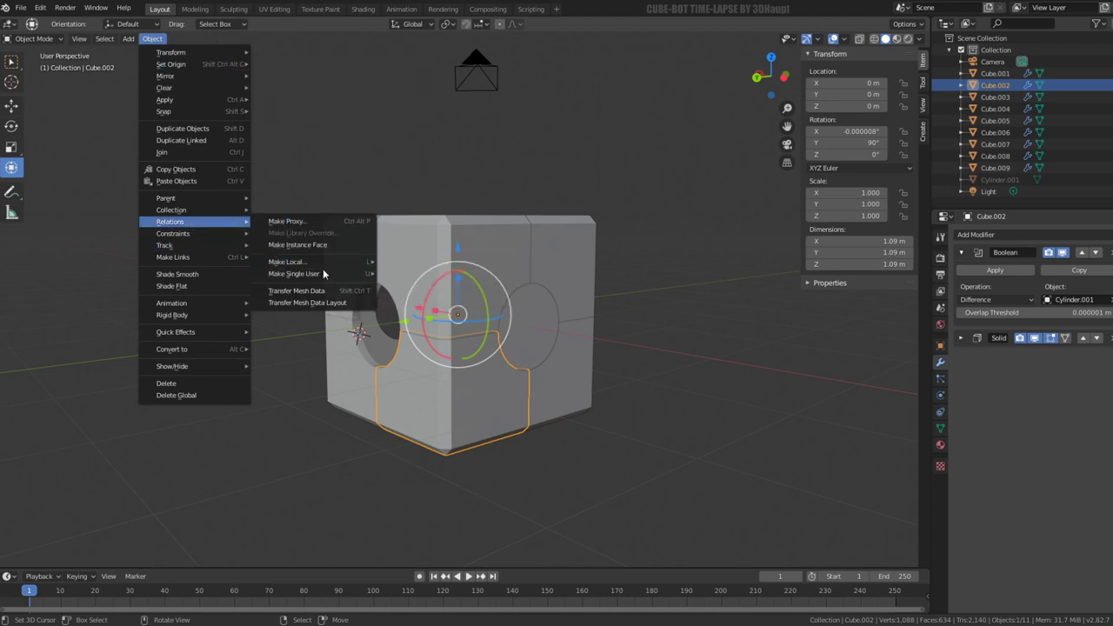
pyautogui.moveTo(294, 274)
pyautogui.click(422, 287)
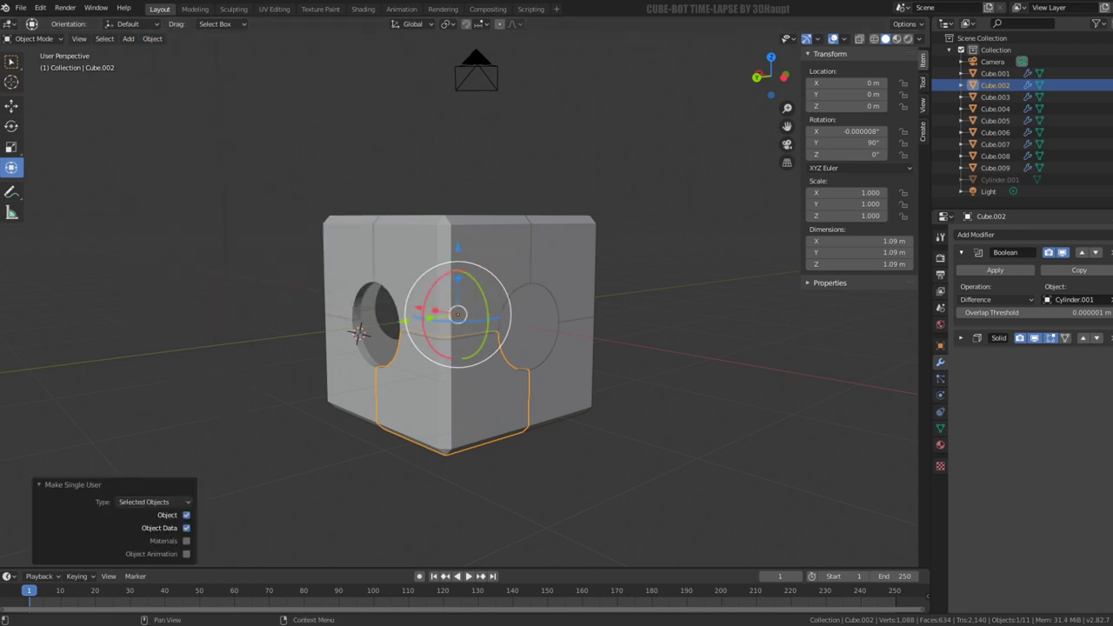
pyautogui.click(1005, 273)
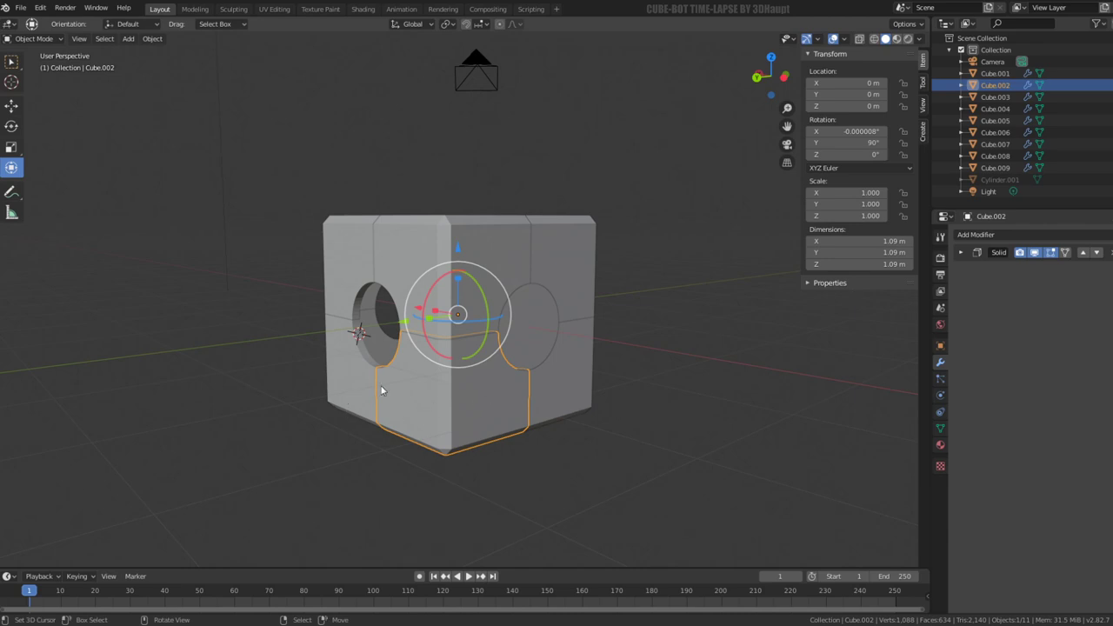
# Step: Link Cube.002's modifiers and holed mesh to every corner piece sharing Cube.008's mesh
pyautogui.click(503, 268)
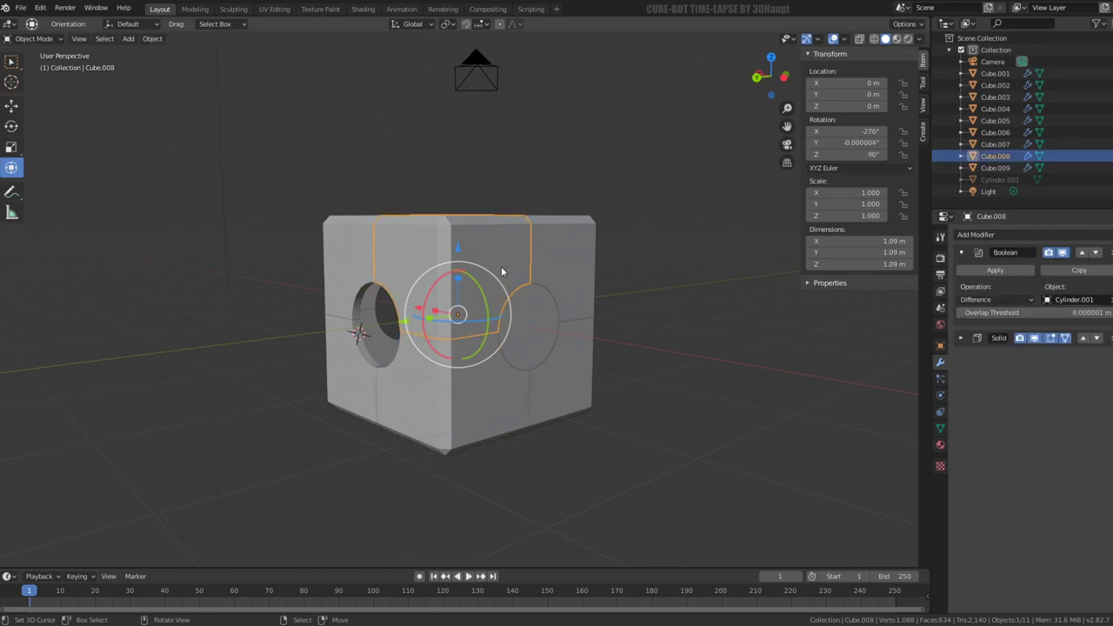
pyautogui.hotkey('shift', 'l')
pyautogui.click(502, 270)
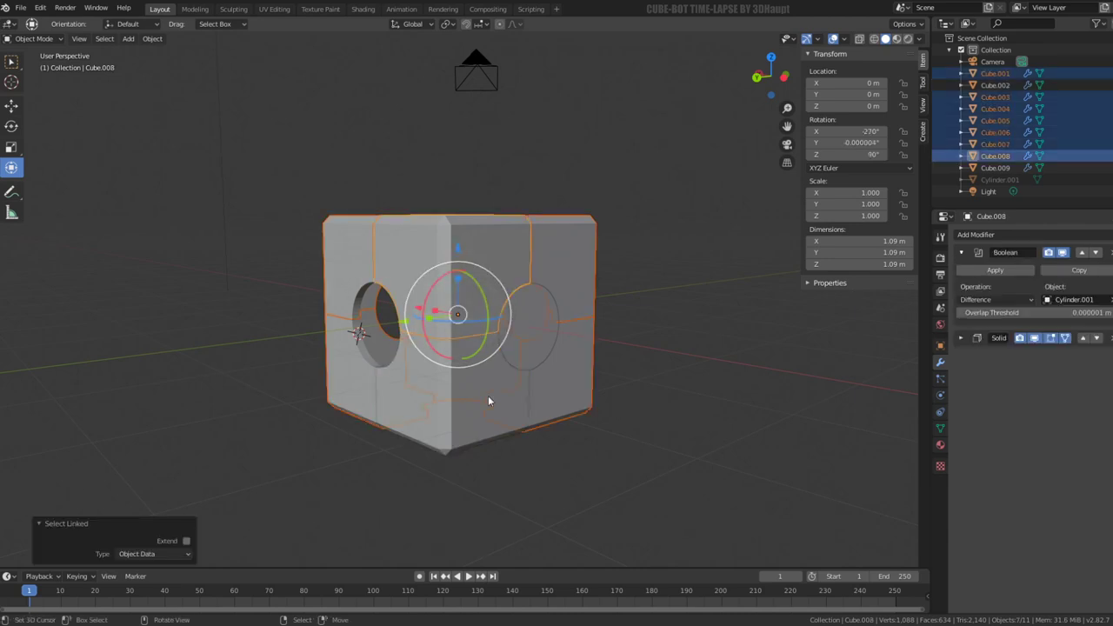
pyautogui.keyDown('shift'); pyautogui.click(475, 452); pyautogui.keyUp('shift')
pyautogui.hotkey('ctrl', 'l')
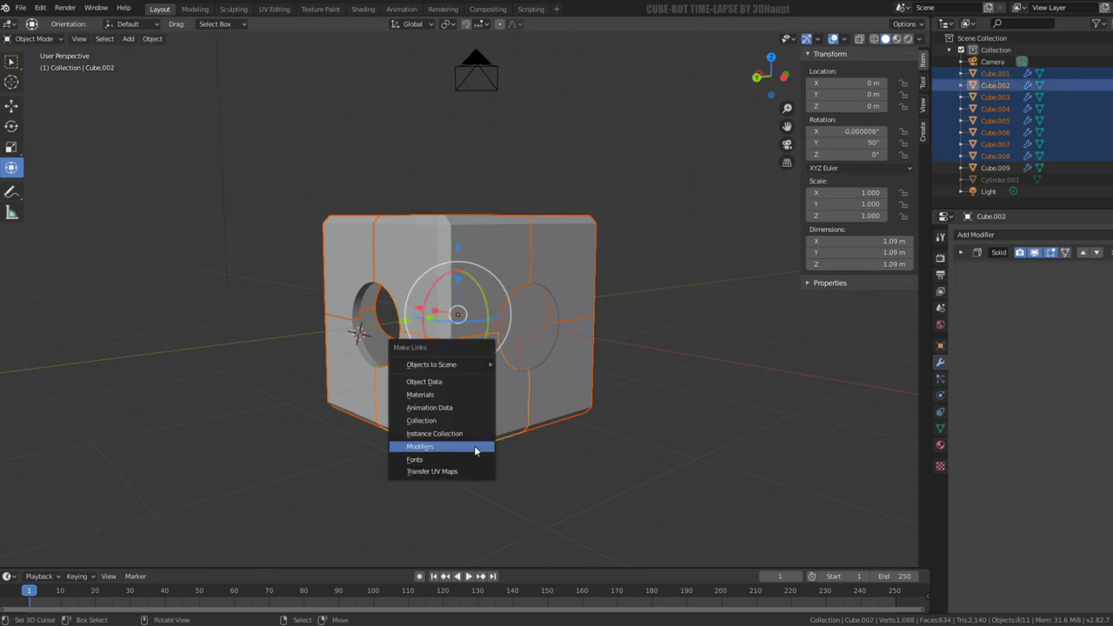
pyautogui.click(474, 445)
pyautogui.hotkey('ctrl', 'l')
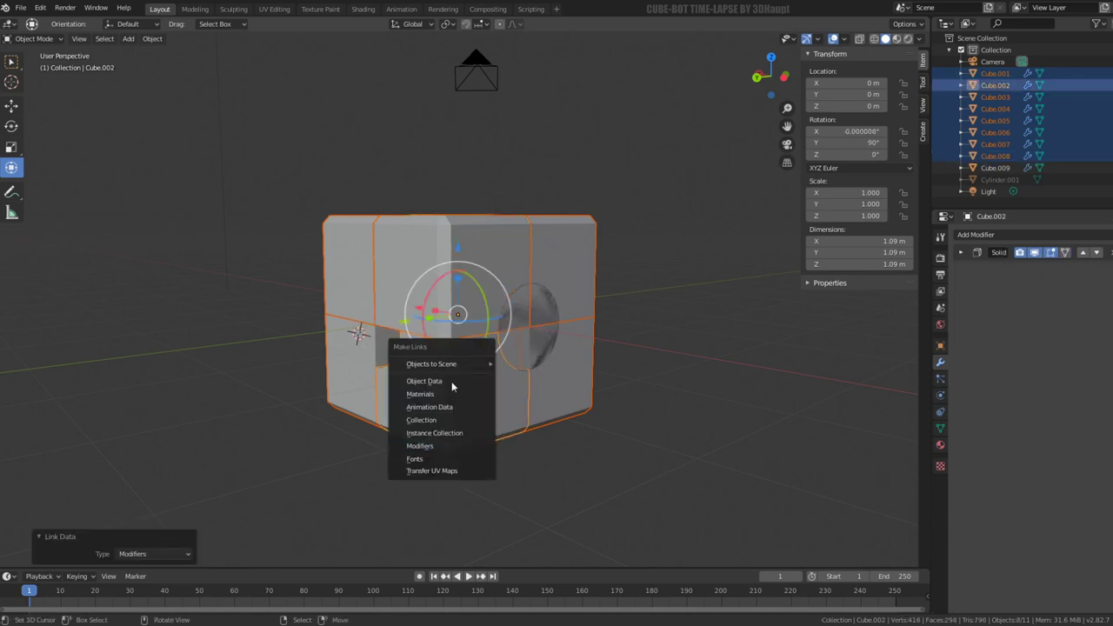
pyautogui.click(451, 382)
# Step: Inspect the baked holes and select the face panel Cube.009
pyautogui.moveTo(534, 351)
pyautogui.mouseDown(button='middle')
pyautogui.moveTo(489, 287)
pyautogui.moveTo(631, 336)
pyautogui.moveTo(573, 367)
pyautogui.mouseUp(button='middle')
pyautogui.click(579, 367)
pyautogui.click(552, 323)
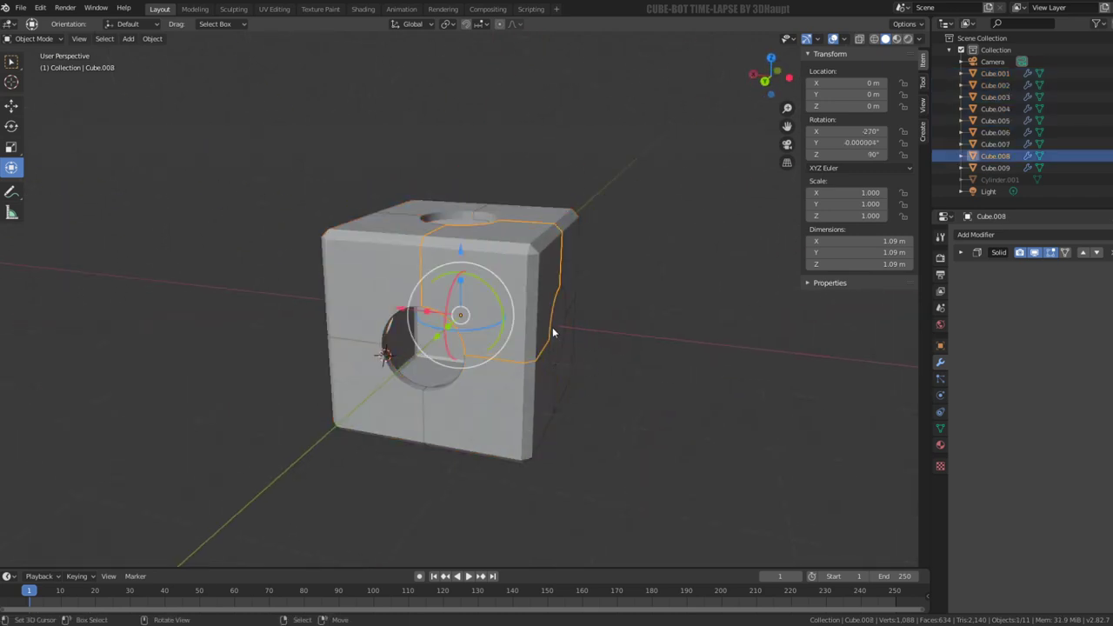
pyautogui.click(560, 325)
pyautogui.moveTo(560, 325); pyautogui.dragTo(342, 300, button='middle')
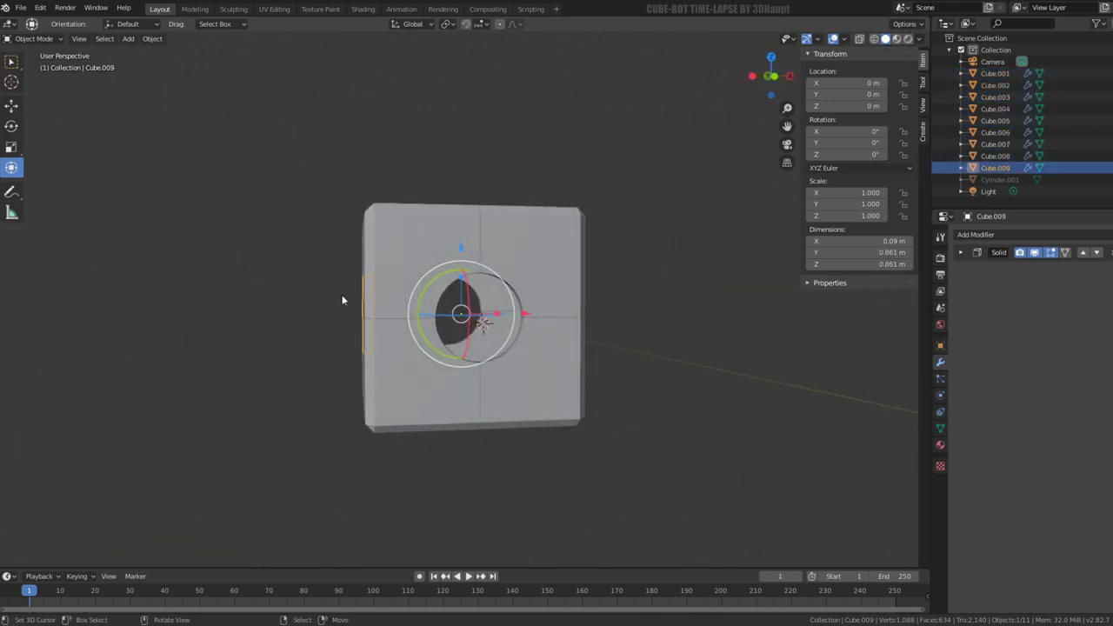
# Step: In front orthographic view, make a linked copy of the panel rotated 90° onto another side
pyautogui.press('KP_3')
pyautogui.press('KP_1')
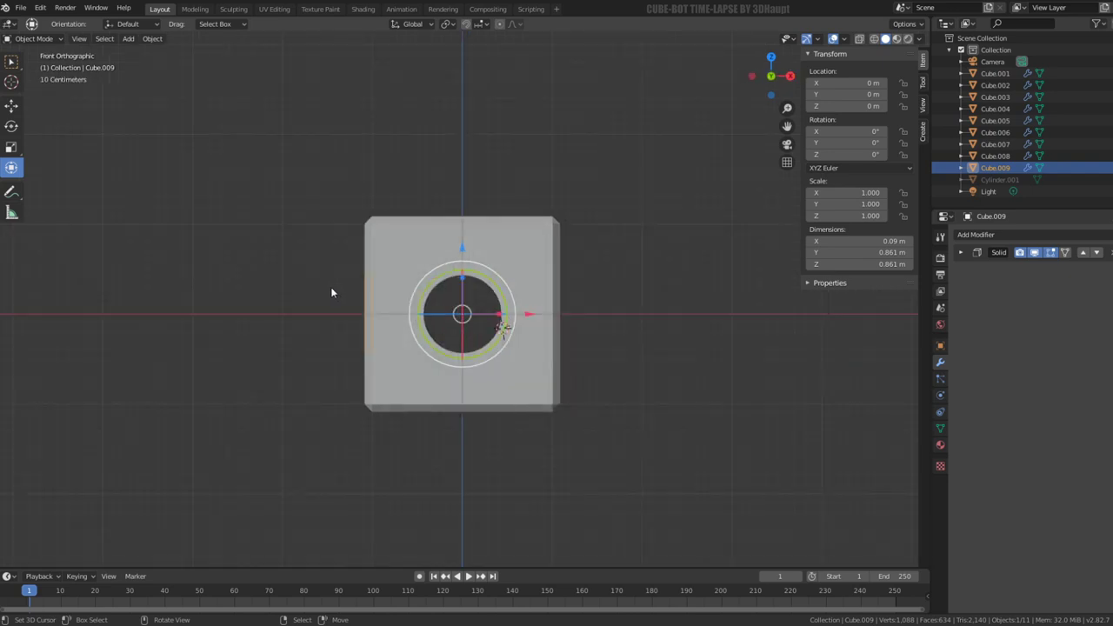
pyautogui.hotkey('alt', 'd')
pyautogui.rightClick(573, 307)
pyautogui.press('r')
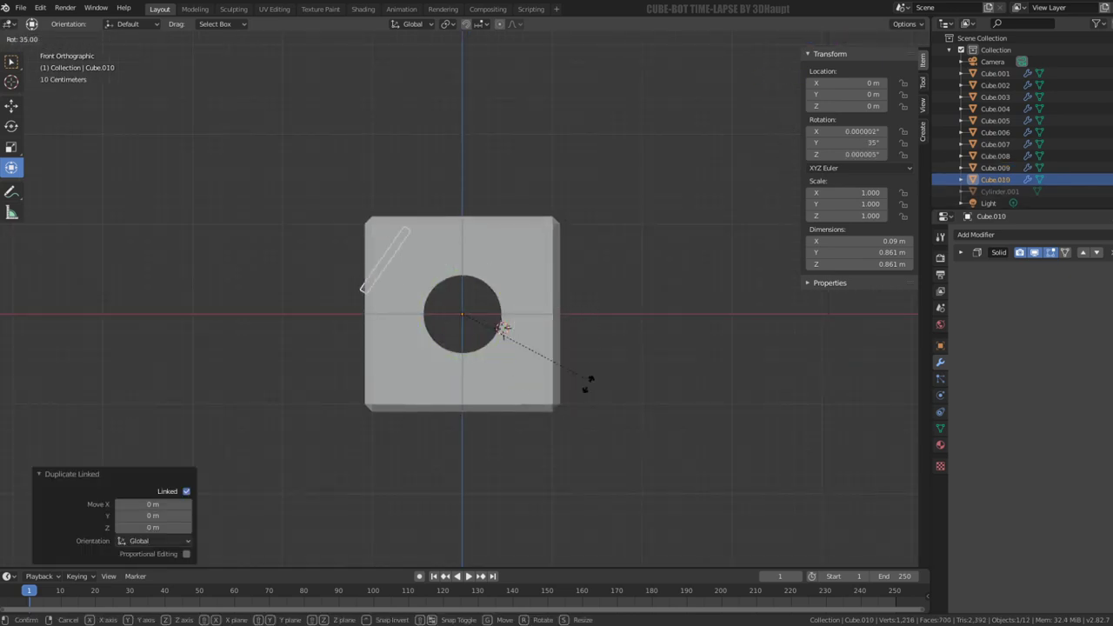
pyautogui.click(483, 438)
# Step: Make linked copies of both panels, including Cube.009, rotated onto the opposite sides
pyautogui.moveTo(483, 437); pyautogui.dragTo(387, 326, button='middle')
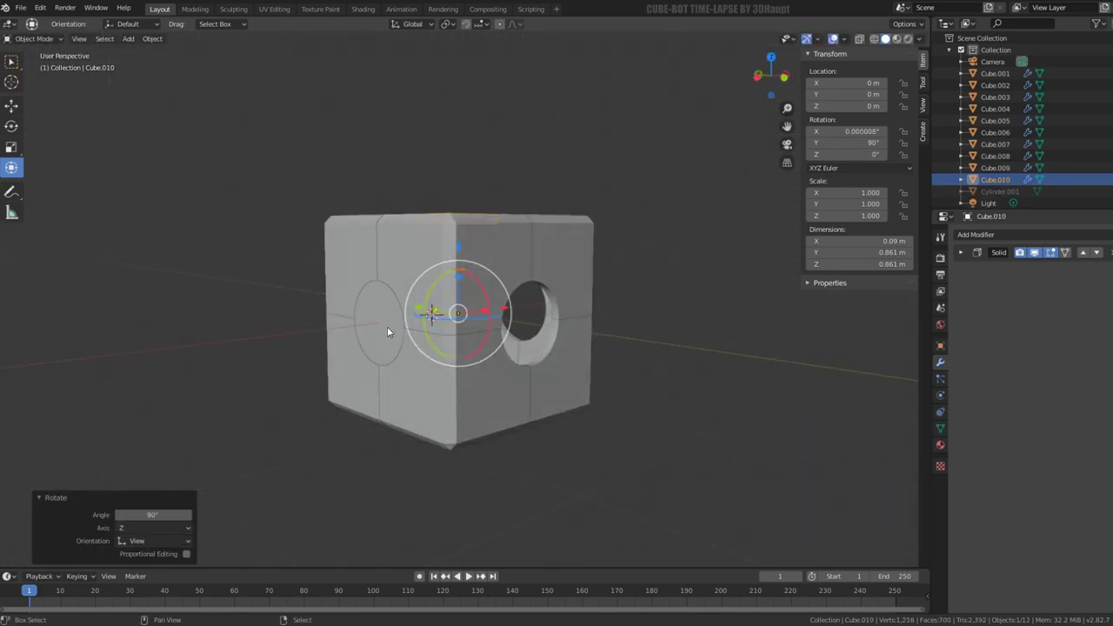
pyautogui.keyDown('shift'); pyautogui.click(388, 326); pyautogui.keyUp('shift')
pyautogui.press('KP_1')
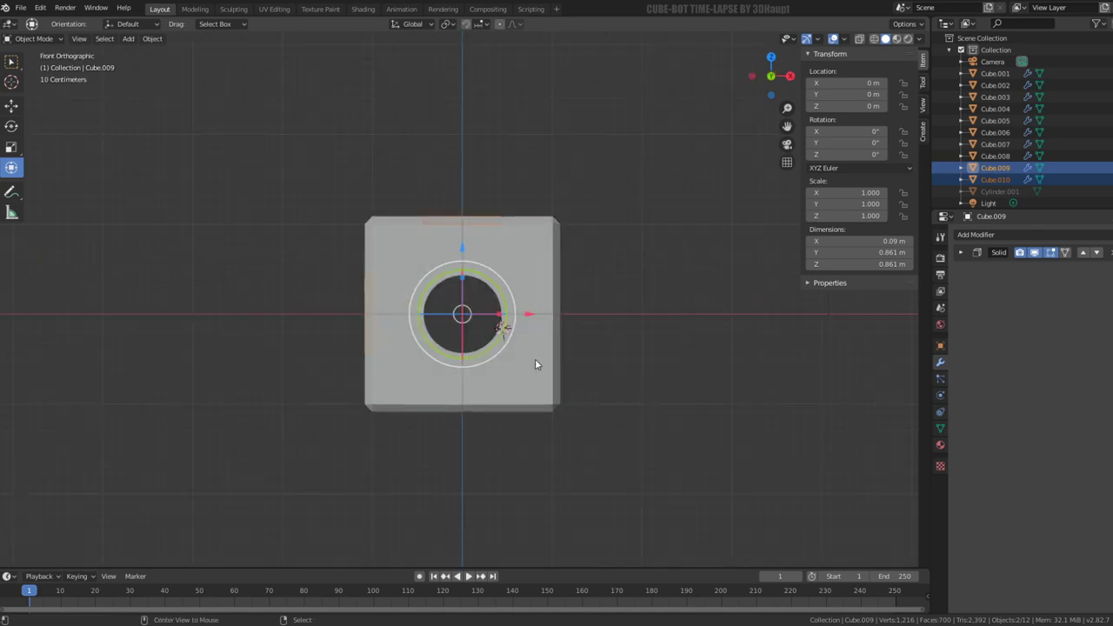
pyautogui.hotkey('alt', 'd')
pyautogui.rightClick(631, 370)
pyautogui.press('r')
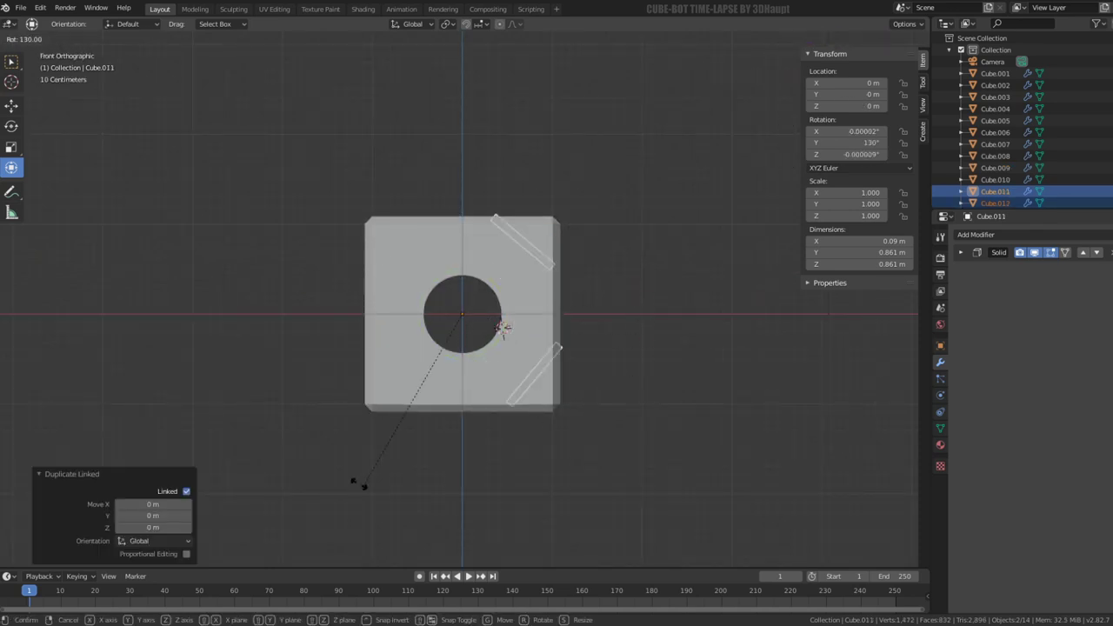
pyautogui.click(297, 337)
# Step: In right orthographic view, copy panels Cube.012 and Cube.010 rotated 90° onto the remaining sides
pyautogui.moveTo(296, 337)
pyautogui.mouseDown(button='middle')
pyautogui.moveTo(527, 322)
pyautogui.moveTo(482, 291)
pyautogui.mouseUp(button='middle')
pyautogui.click(479, 327)
pyautogui.keyDown('shift'); pyautogui.click(484, 291); pyautogui.keyUp('shift')
pyautogui.press('KP_1')
pyautogui.press('KP_3')
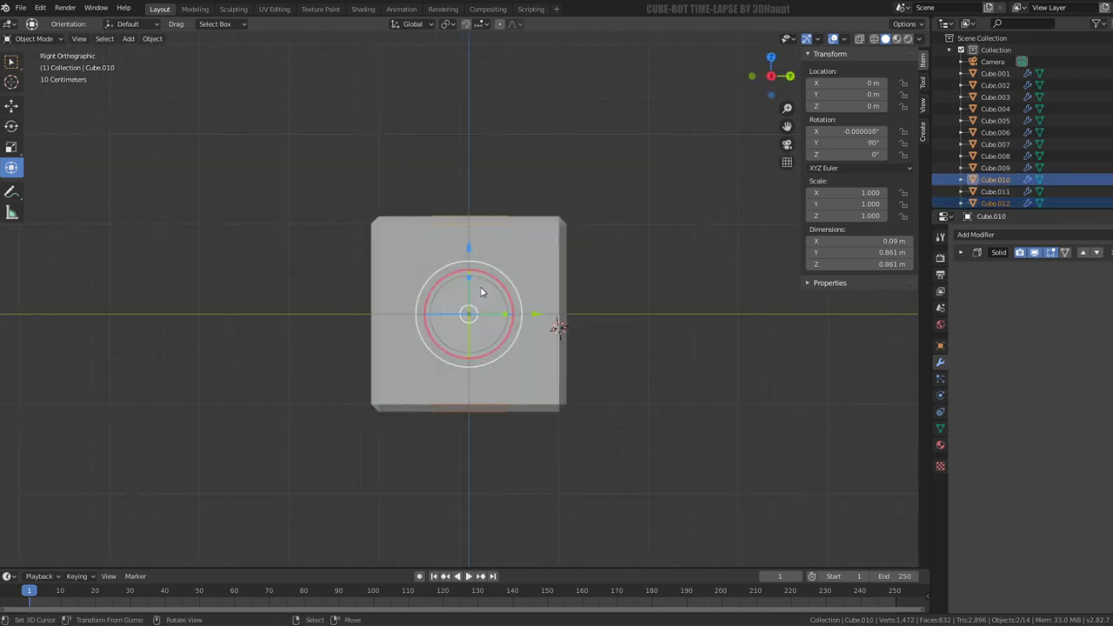
pyautogui.hotkey('shift', 'd')
pyautogui.rightClick(593, 393)
pyautogui.press('r')
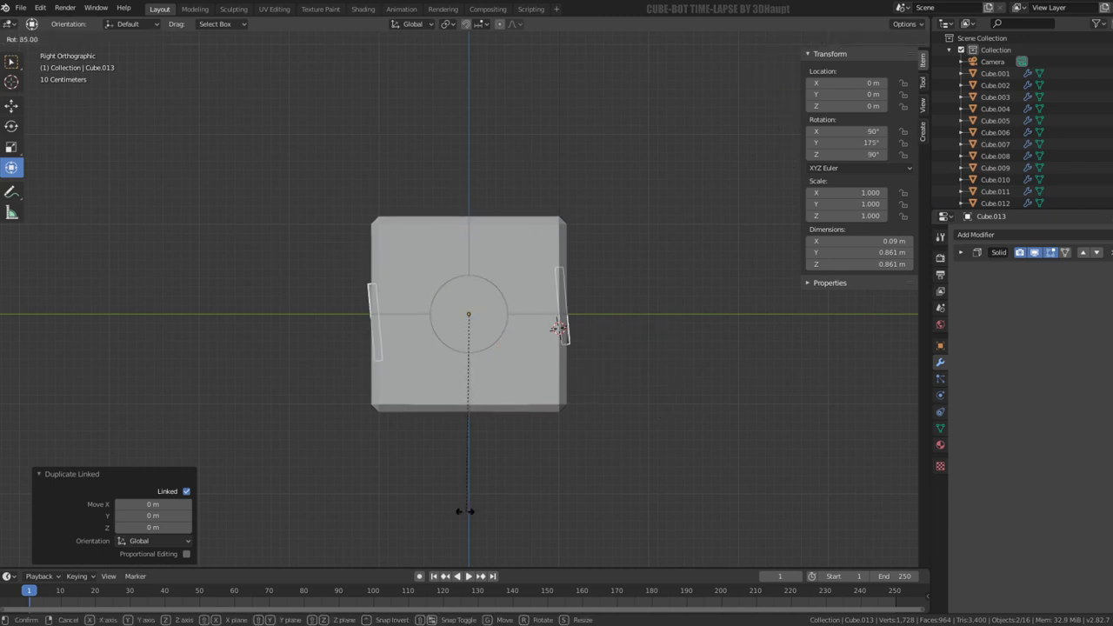
pyautogui.click(454, 519)
# Step: Deselect everything and orbit around the fully panelled cube
pyautogui.moveTo(454, 519); pyautogui.dragTo(509, 365, button='middle')
pyautogui.scroll(4, 566, 339)
pyautogui.hotkey('alt', 'a')
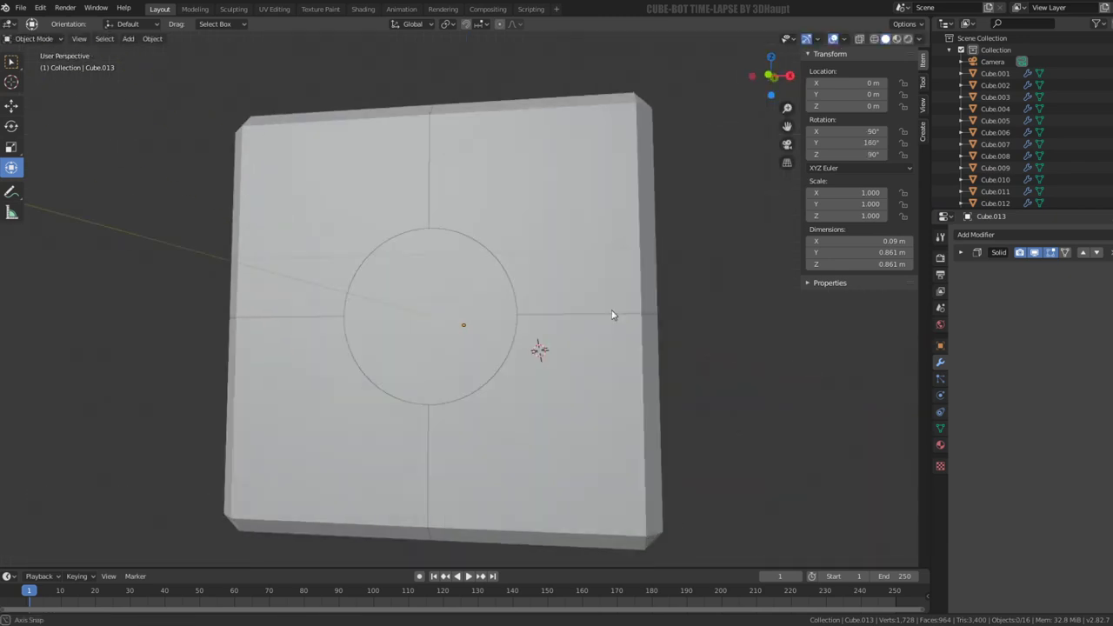
pyautogui.moveTo(614, 316)
pyautogui.mouseDown(button='middle')
pyautogui.moveTo(520, 195)
pyautogui.moveTo(413, 325)
pyautogui.mouseUp(button='middle')
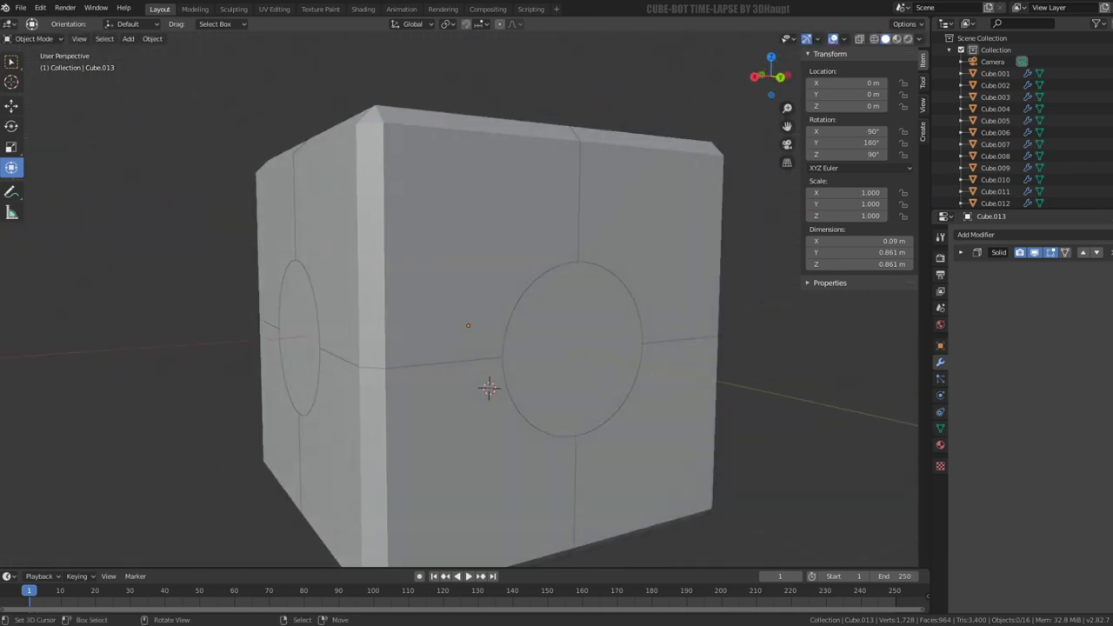